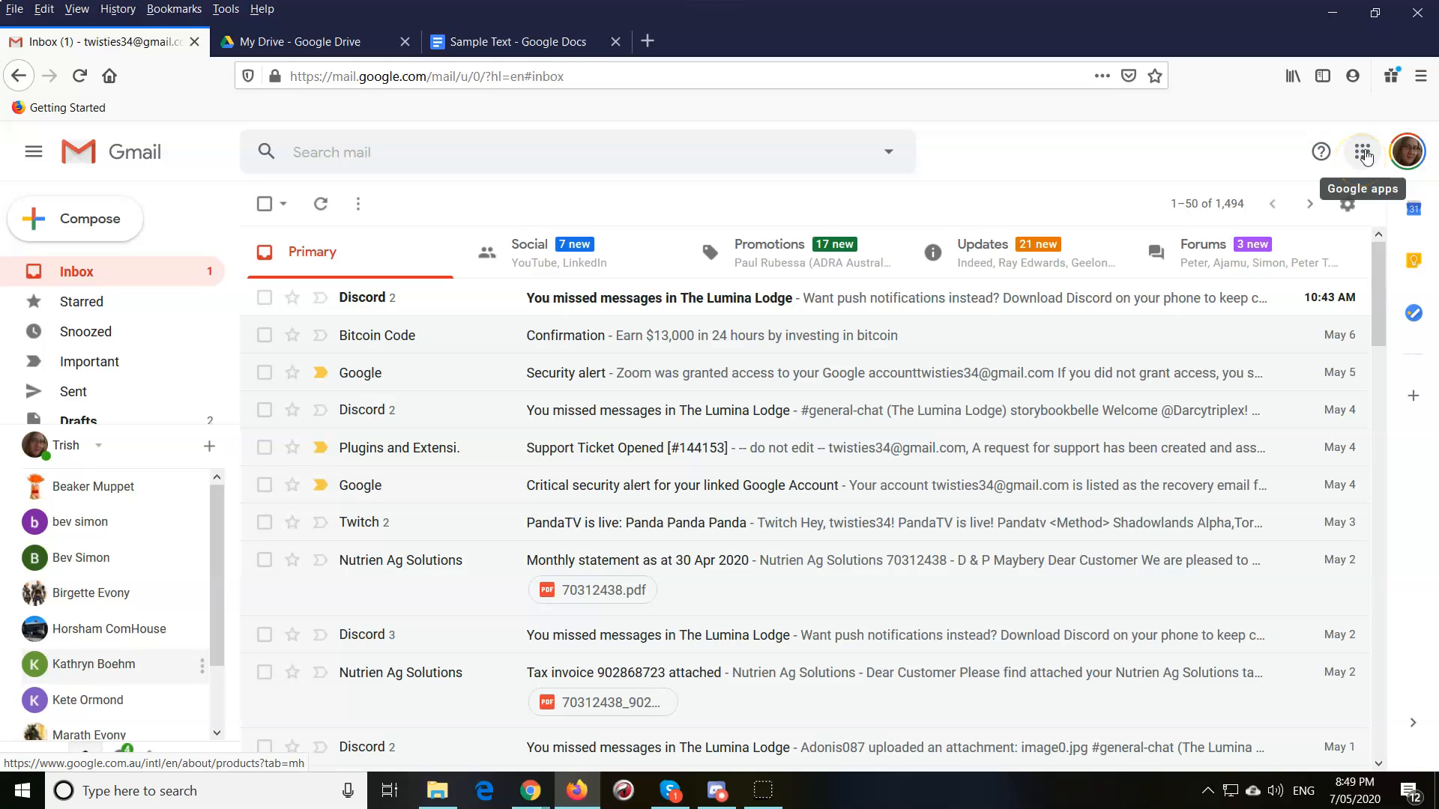
Step: Switch from the Gmail inbox to My Drive in Google Drive
{"action": "left_click", "coordinate": [1363, 154]}
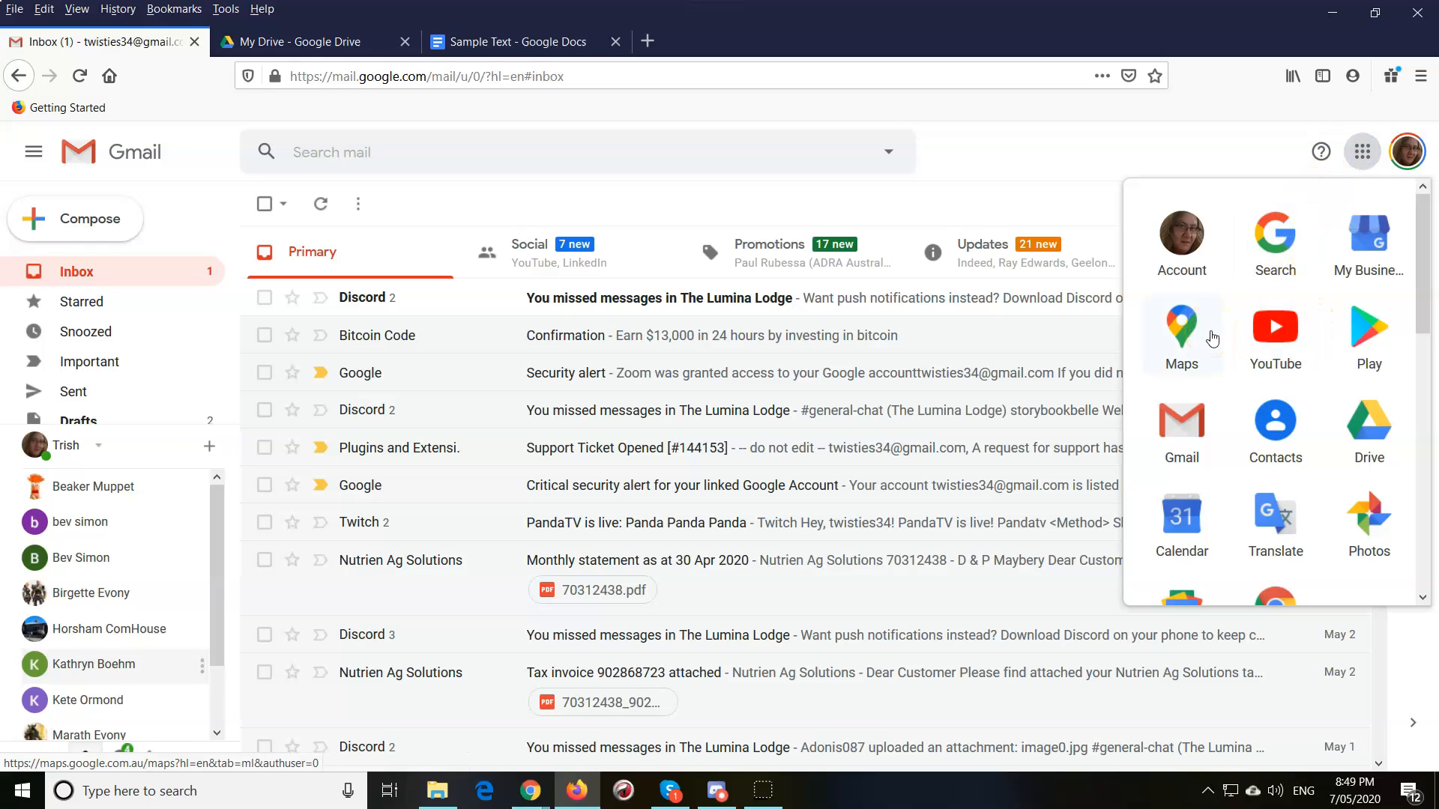
{"action": "left_click", "coordinate": [1383, 423]}
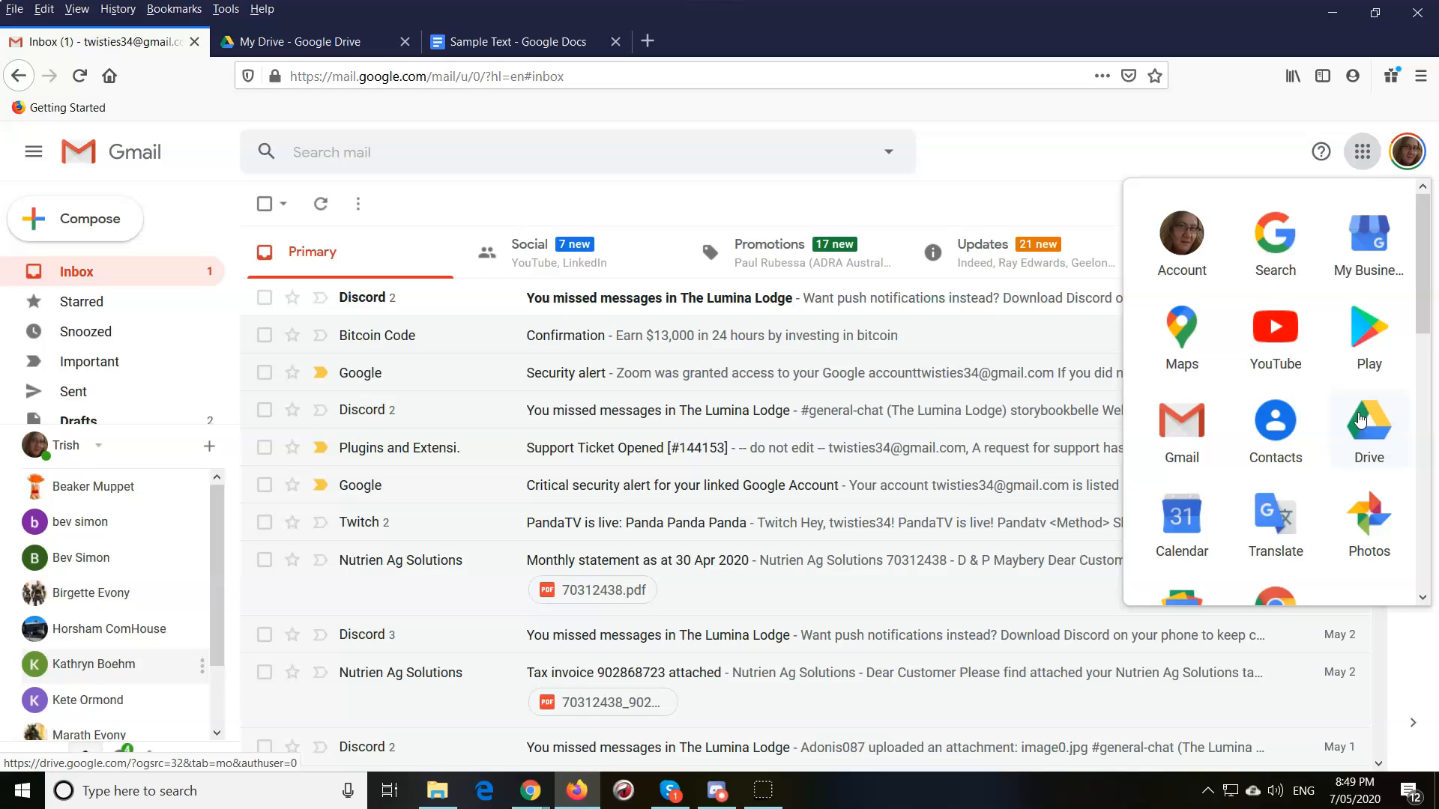
{"action": "left_click", "coordinate": [324, 42]}
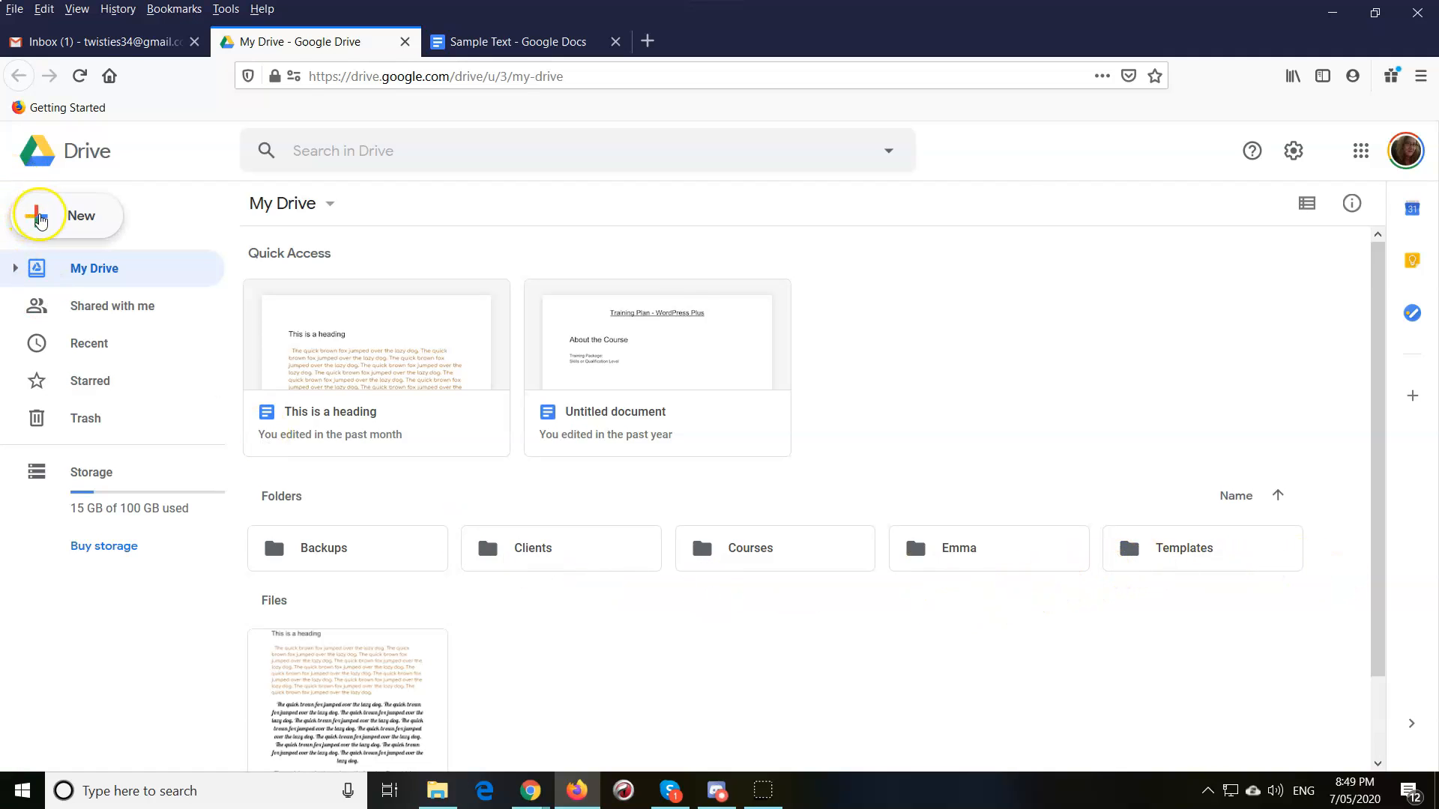
Step: Create a new blank Google Docs document in My Drive
{"action": "left_click", "coordinate": [31, 219]}
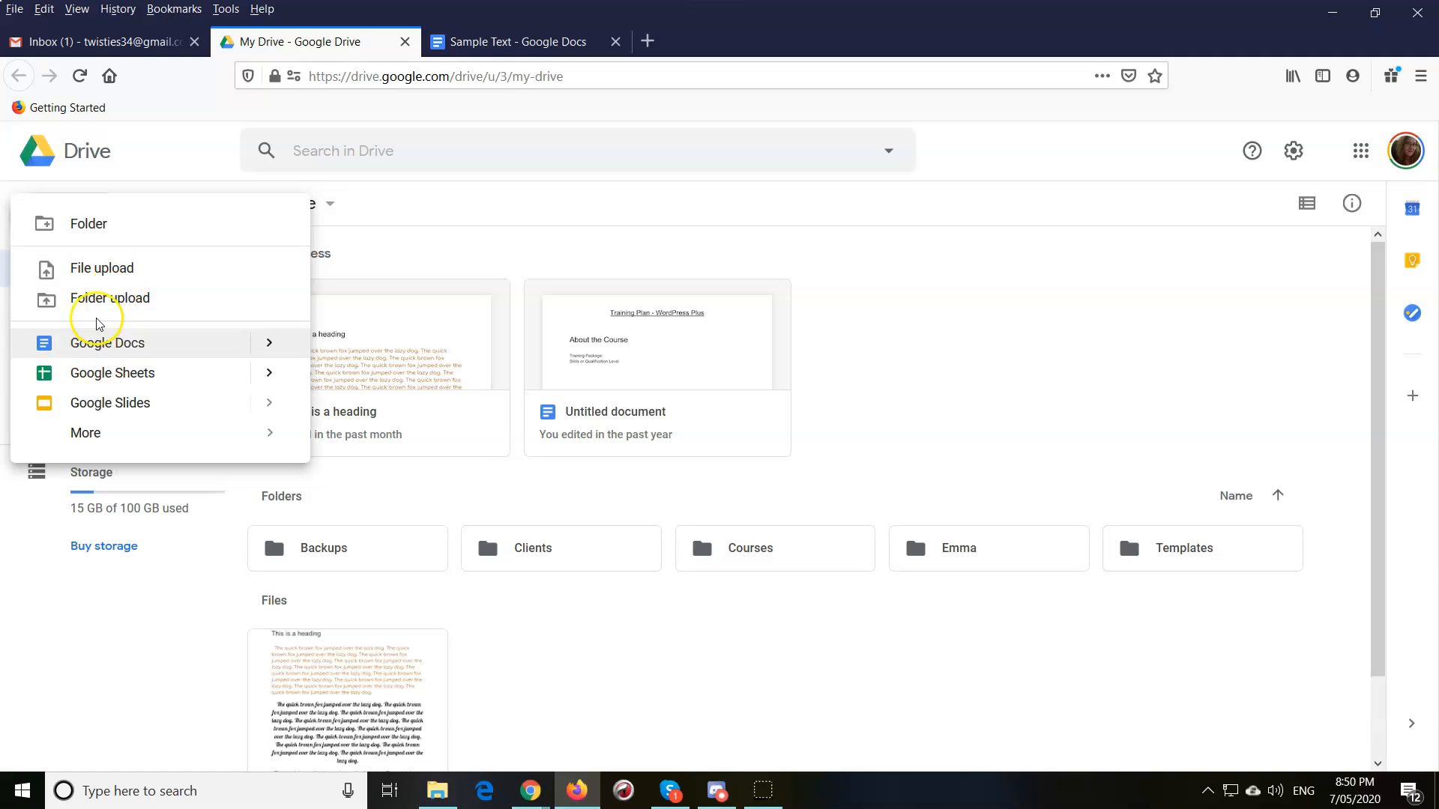
{"action": "left_click", "coordinate": [83, 266]}
{"action": "left_click", "coordinate": [146, 345]}
{"action": "left_click", "coordinate": [826, 41]}
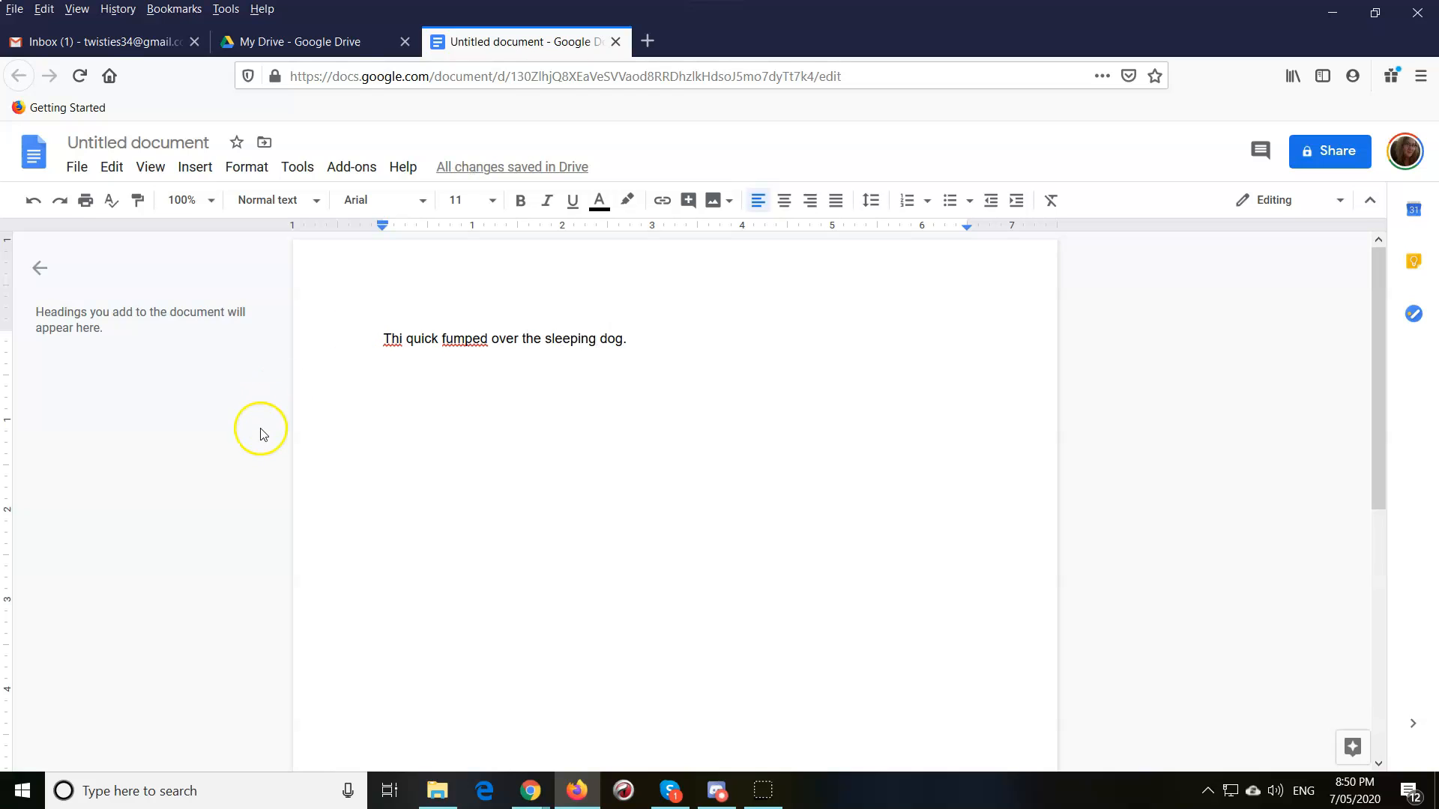
Step: Correct the misspelled words in the sentence, changing "Thi" to "The" and "fumped" to the suggested "jumped"
{"action": "left_click", "coordinate": [409, 331]}
{"action": "key", "text": "BackSpace"}
{"action": "type", "text": "e"}
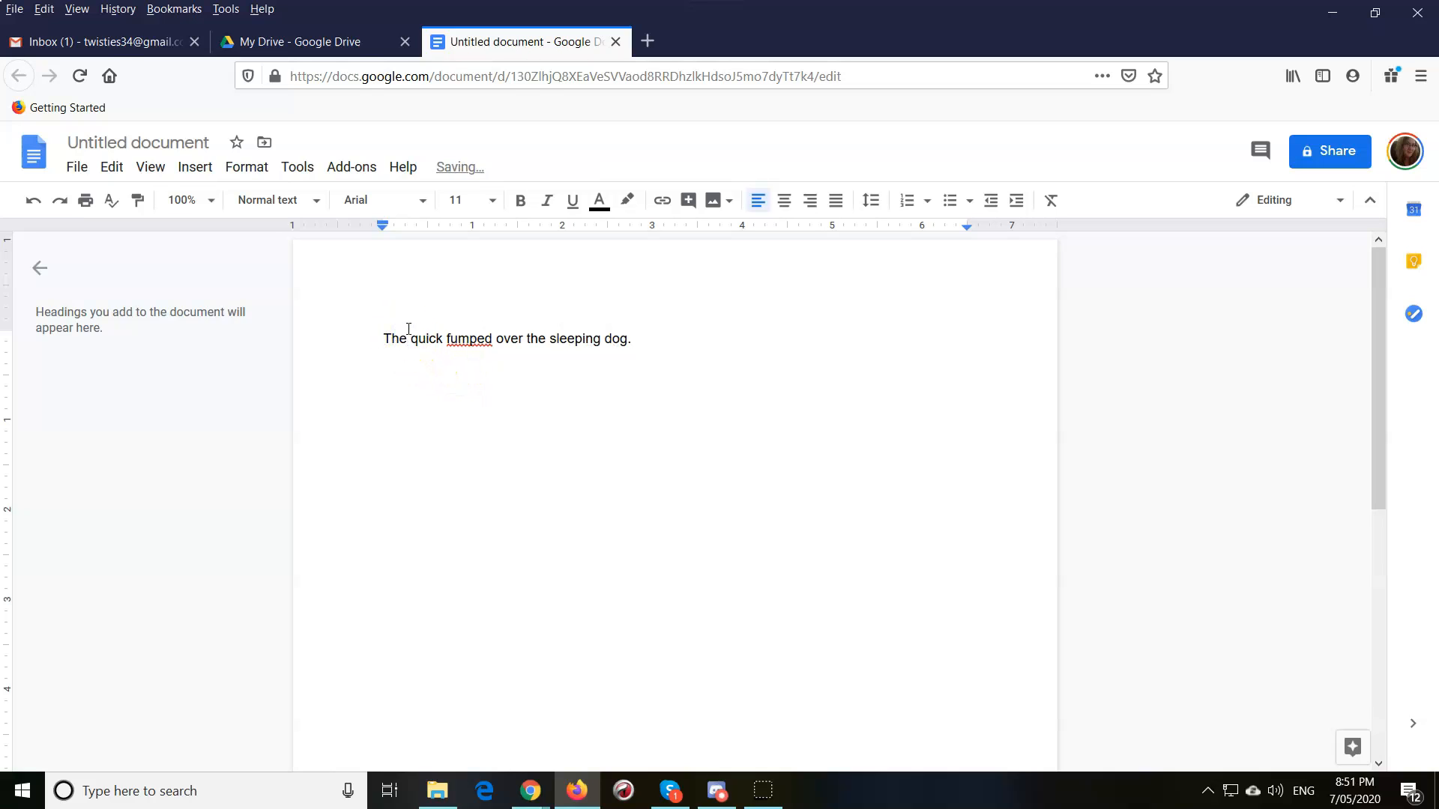
{"action": "left_click", "coordinate": [455, 341]}
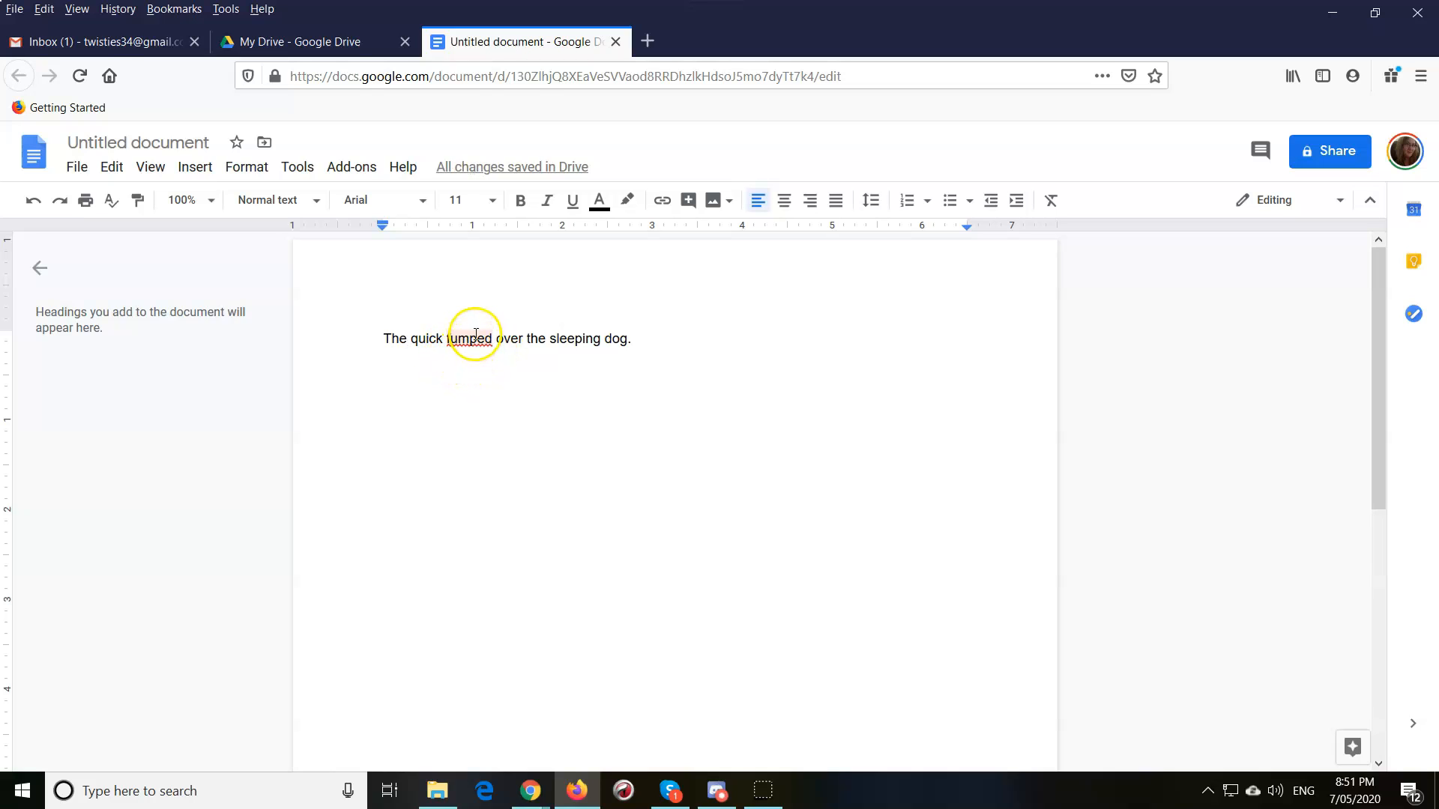
{"action": "right_click", "coordinate": [470, 337]}
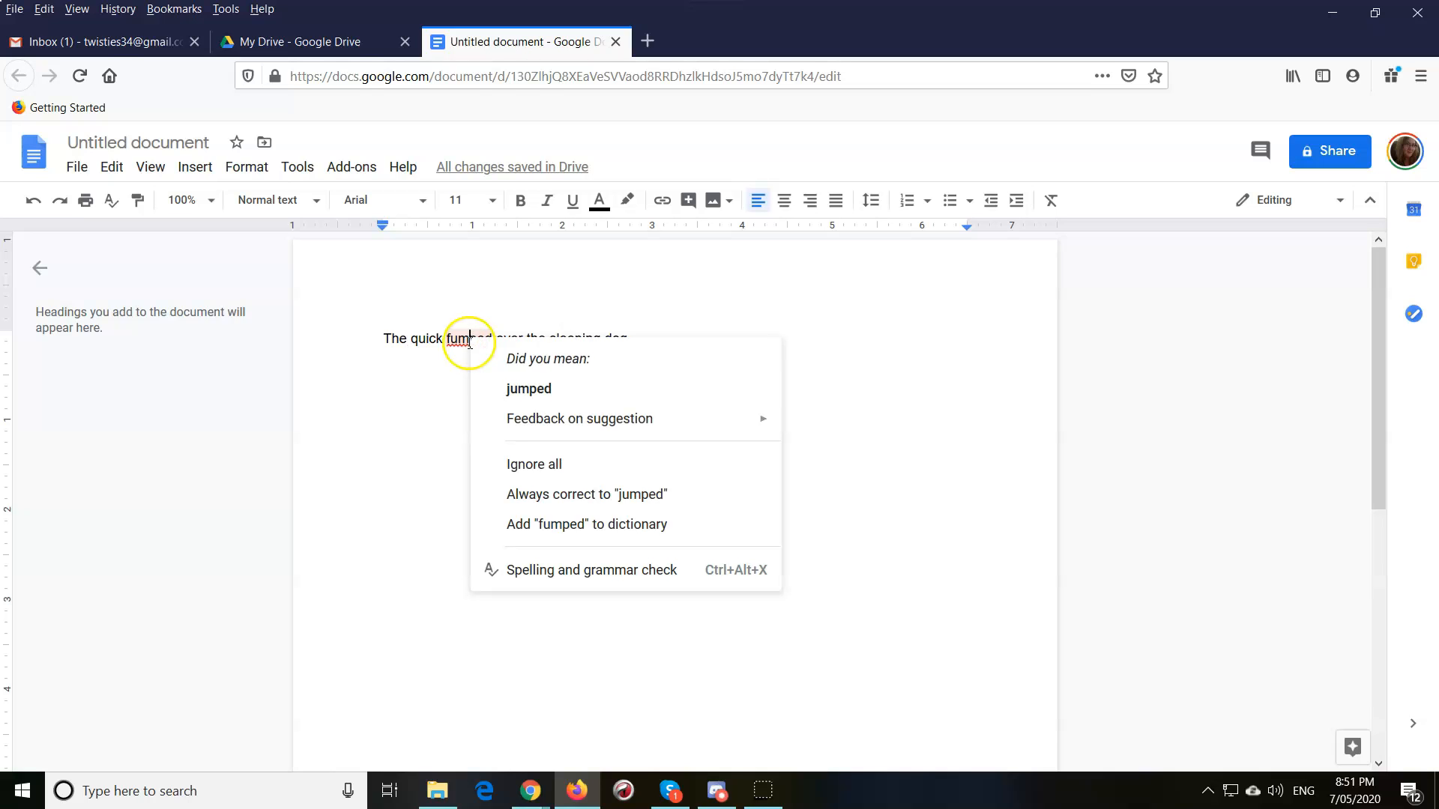
{"action": "left_click", "coordinate": [520, 388]}
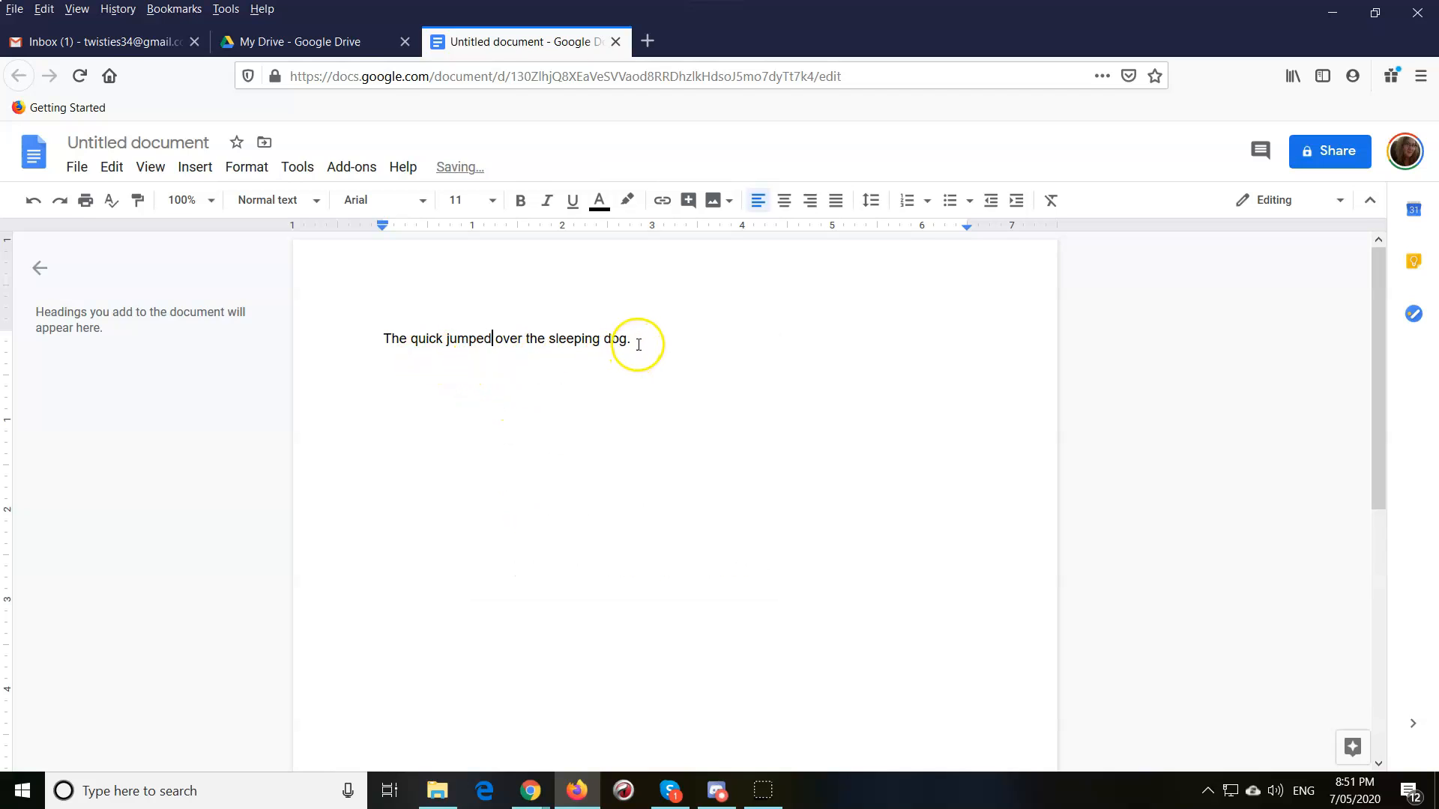
Step: Copy the sentence "The quick jumped over the sleeping dog." and paste it 11 times after itself to build one paragraph
{"action": "left_click_drag", "start_coordinate": [642, 340], "coordinate": [390, 340]}
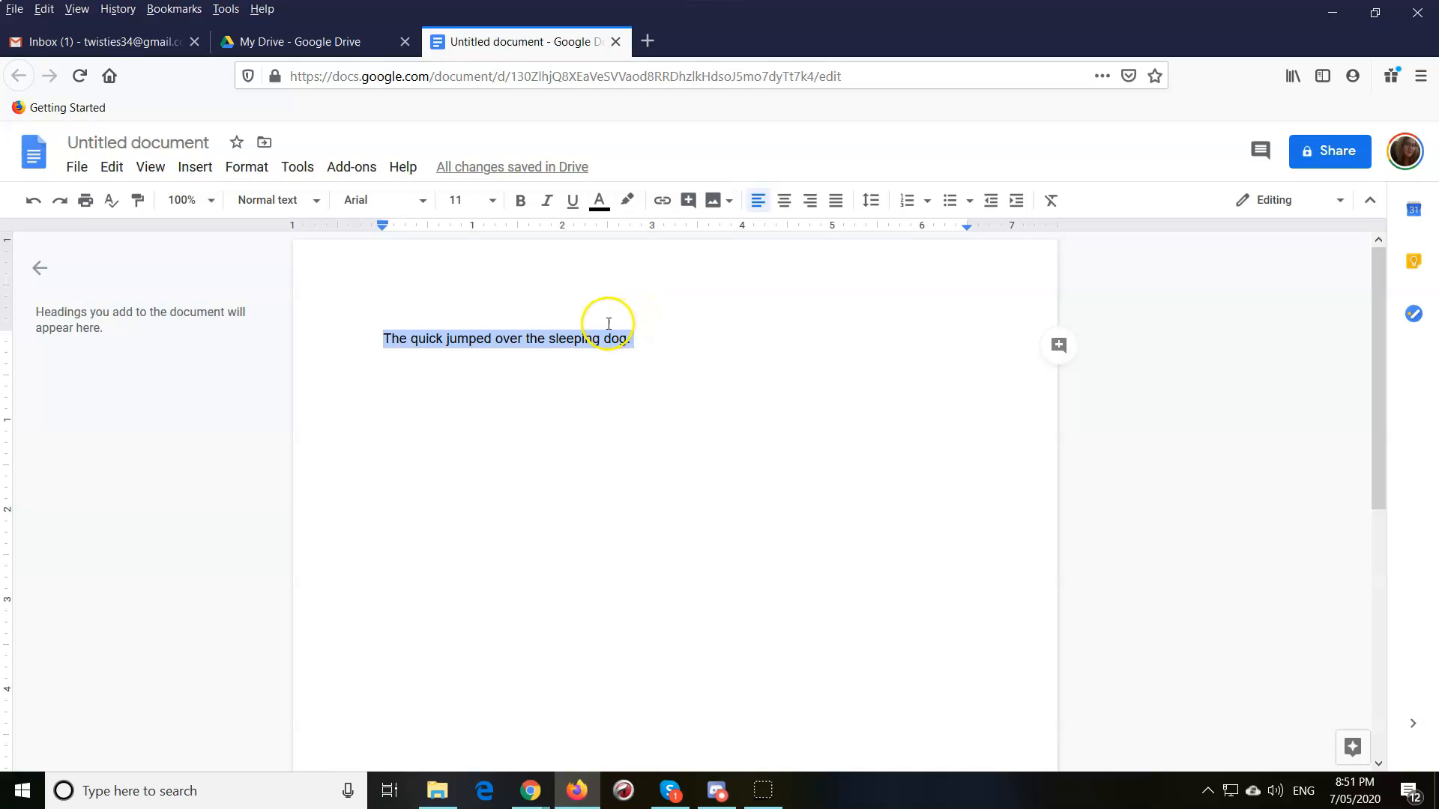
{"action": "left_click", "coordinate": [661, 342]}
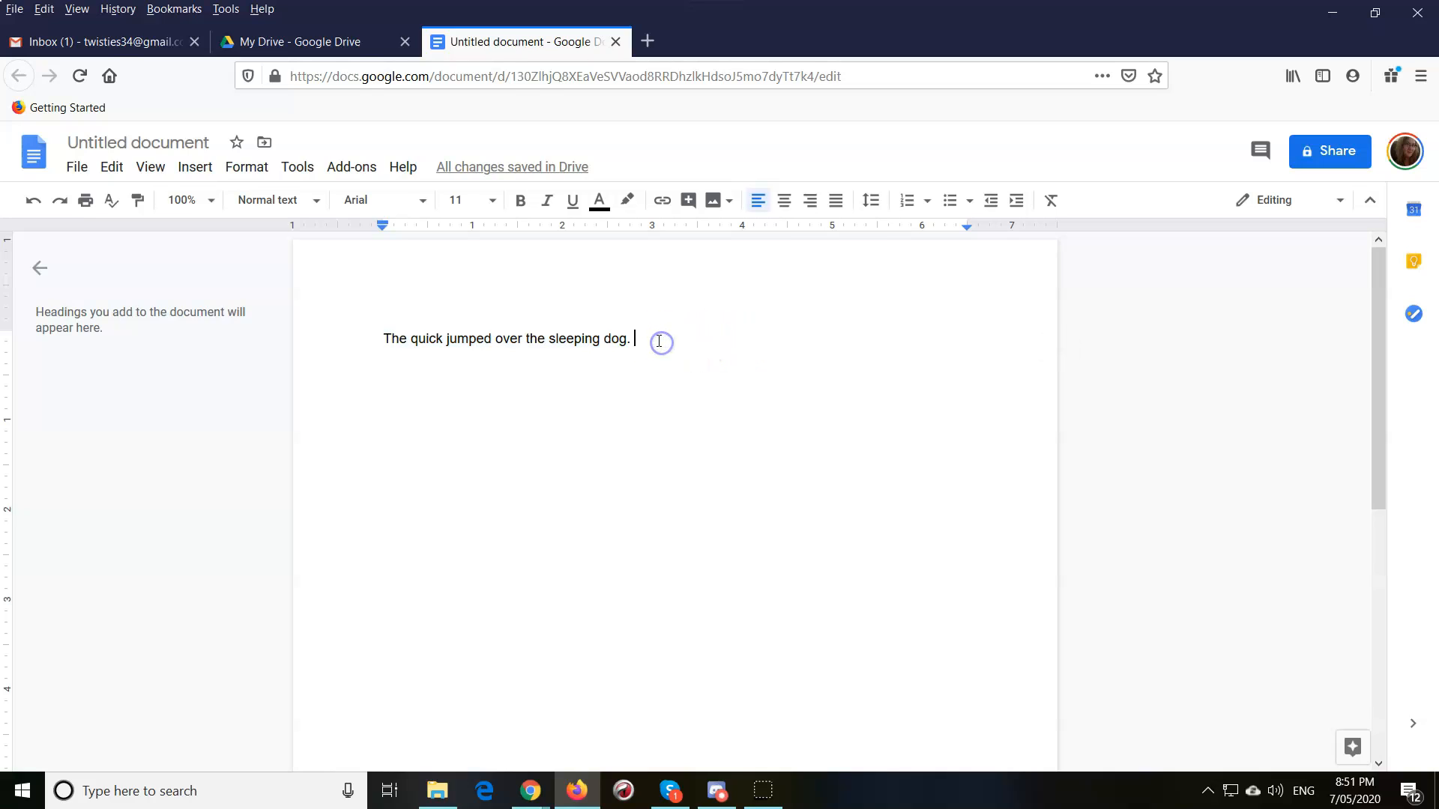
{"action": "key", "text": "ctrl+v"}
{"action": "key", "text": "ctrl+v"}
{"action": "key", "text": "ctrl+v"}
{"action": "key", "text": "ctrl+v"}
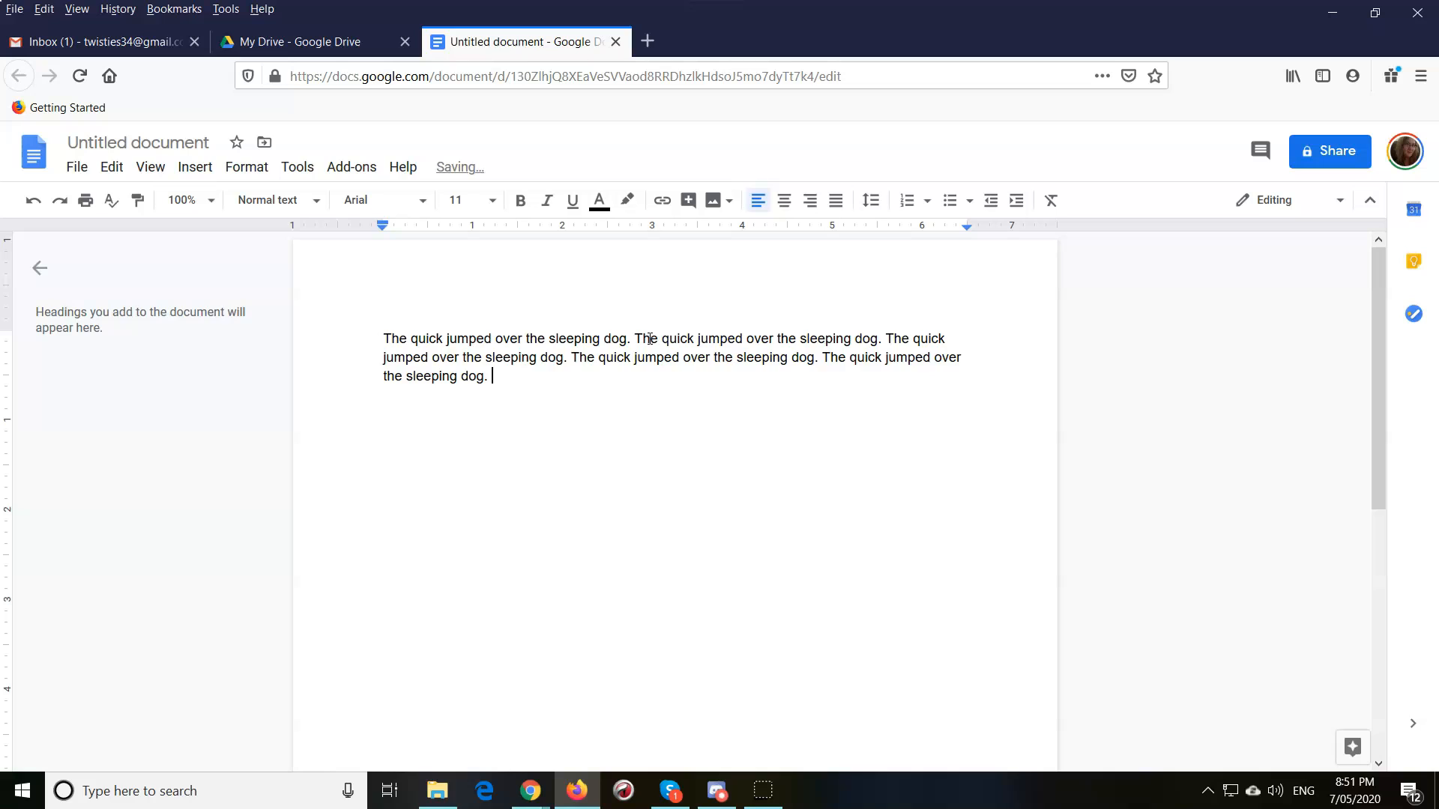
{"action": "key", "text": "ctrl+v"}
{"action": "key", "text": "ctrl+v"}
{"action": "key", "text": "ctrl+v"}
{"action": "key", "text": "ctrl+v"}
{"action": "key", "text": "ctrl+v"}
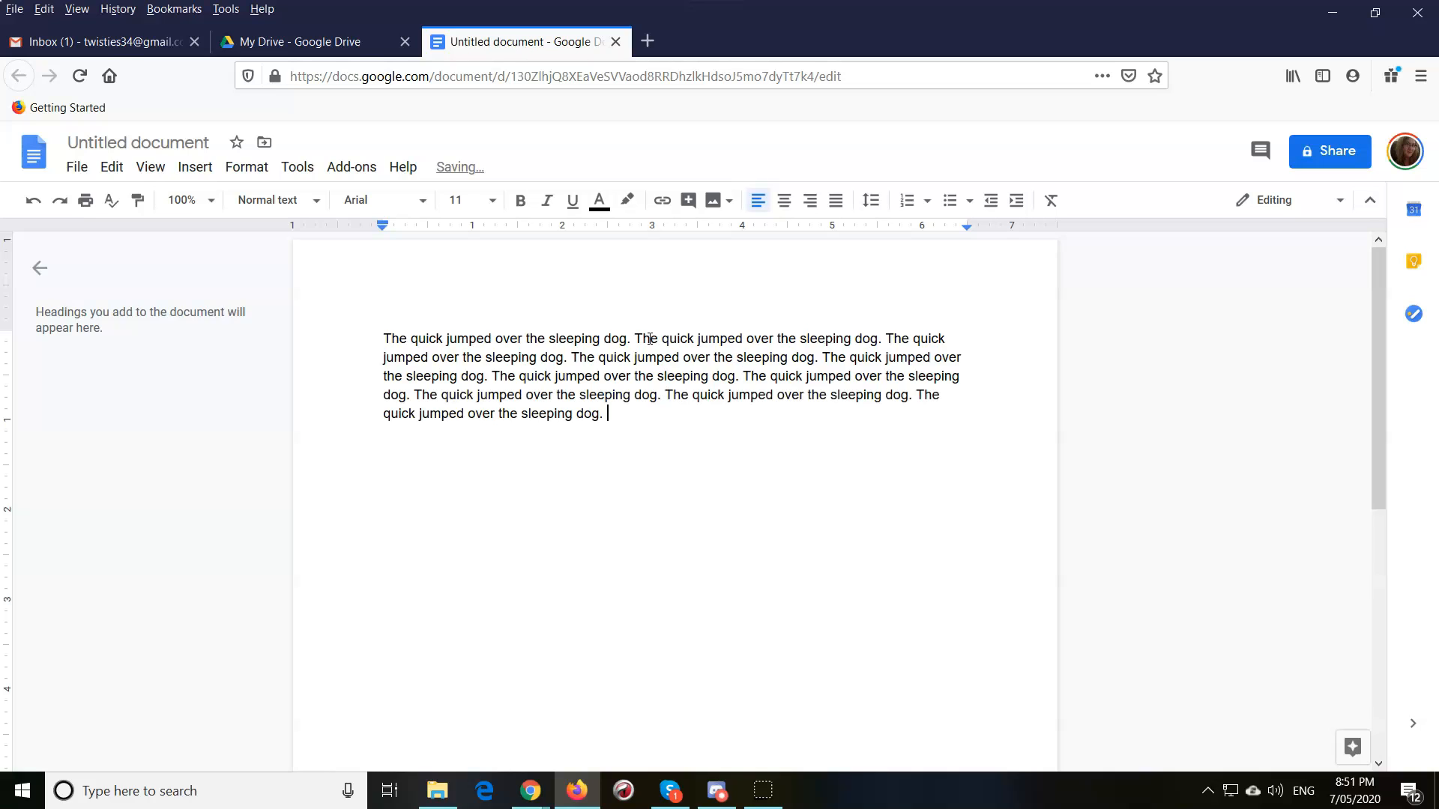
{"action": "key", "text": "ctrl+v"}
{"action": "key", "text": "ctrl+v"}
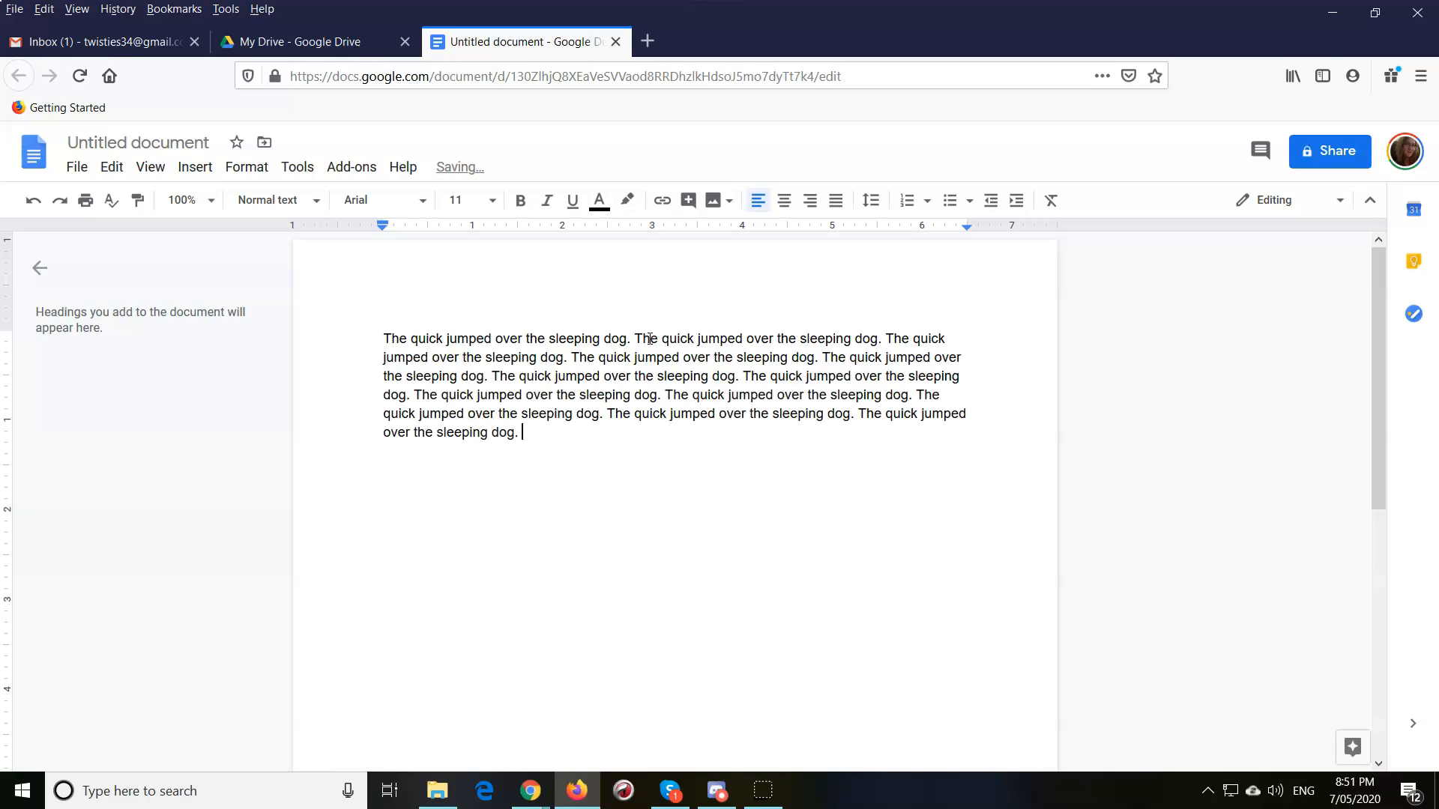
Step: Copy the whole paragraph and paste it three times below, leaving a blank line between the paragraphs
{"action": "left_click_drag", "start_coordinate": [546, 437], "coordinate": [370, 340]}
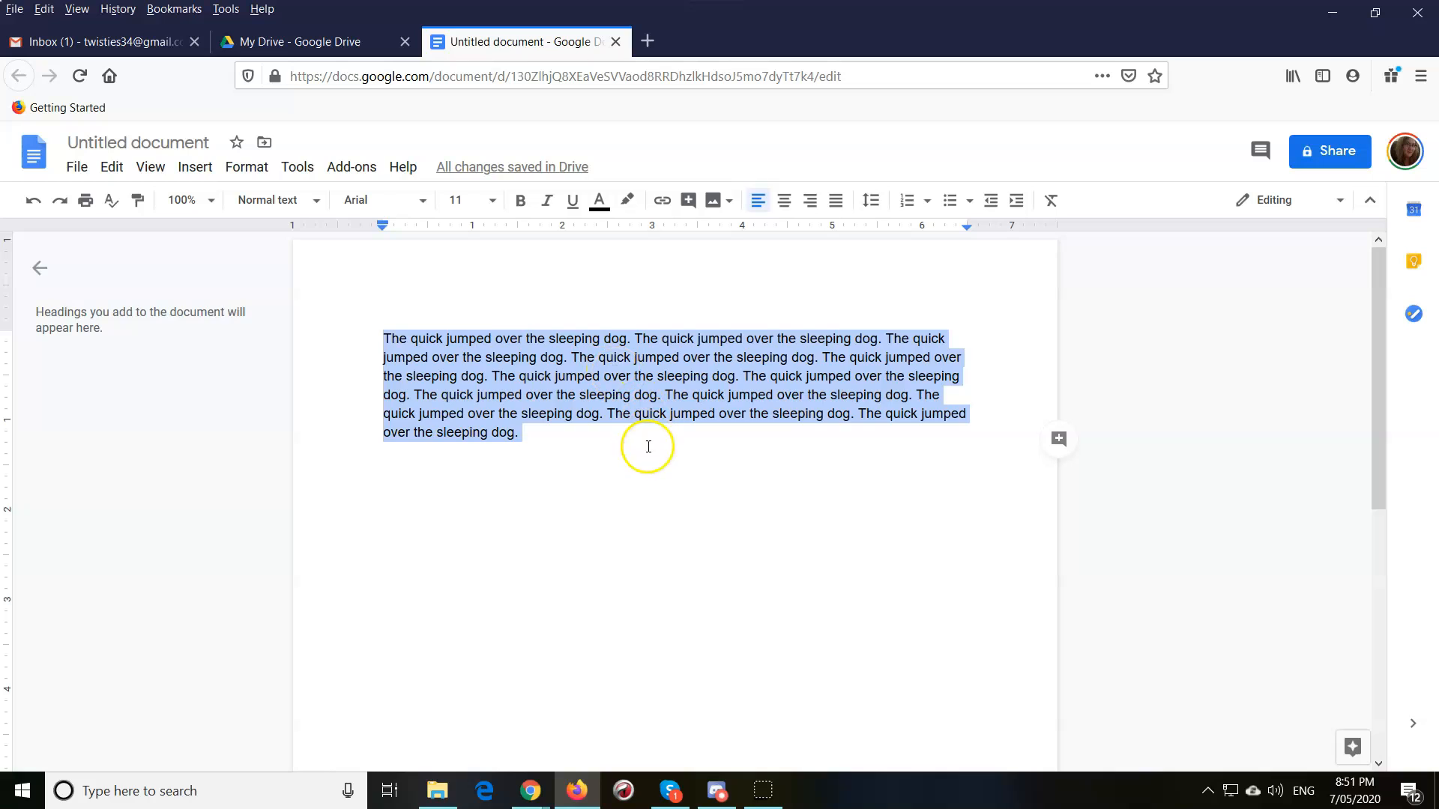
{"action": "left_click", "coordinate": [539, 433]}
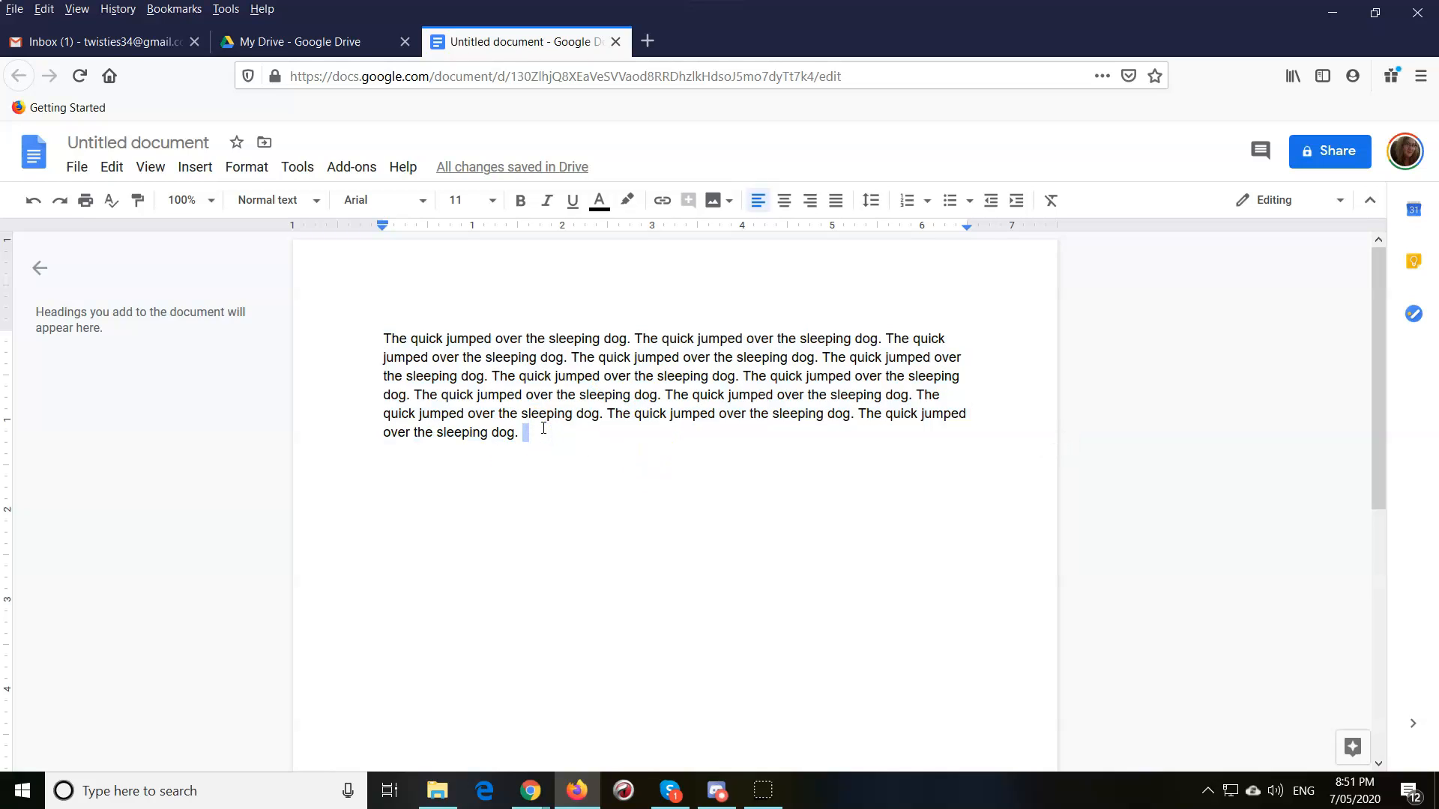
{"action": "key", "text": "Return"}
{"action": "key", "text": "Return"}
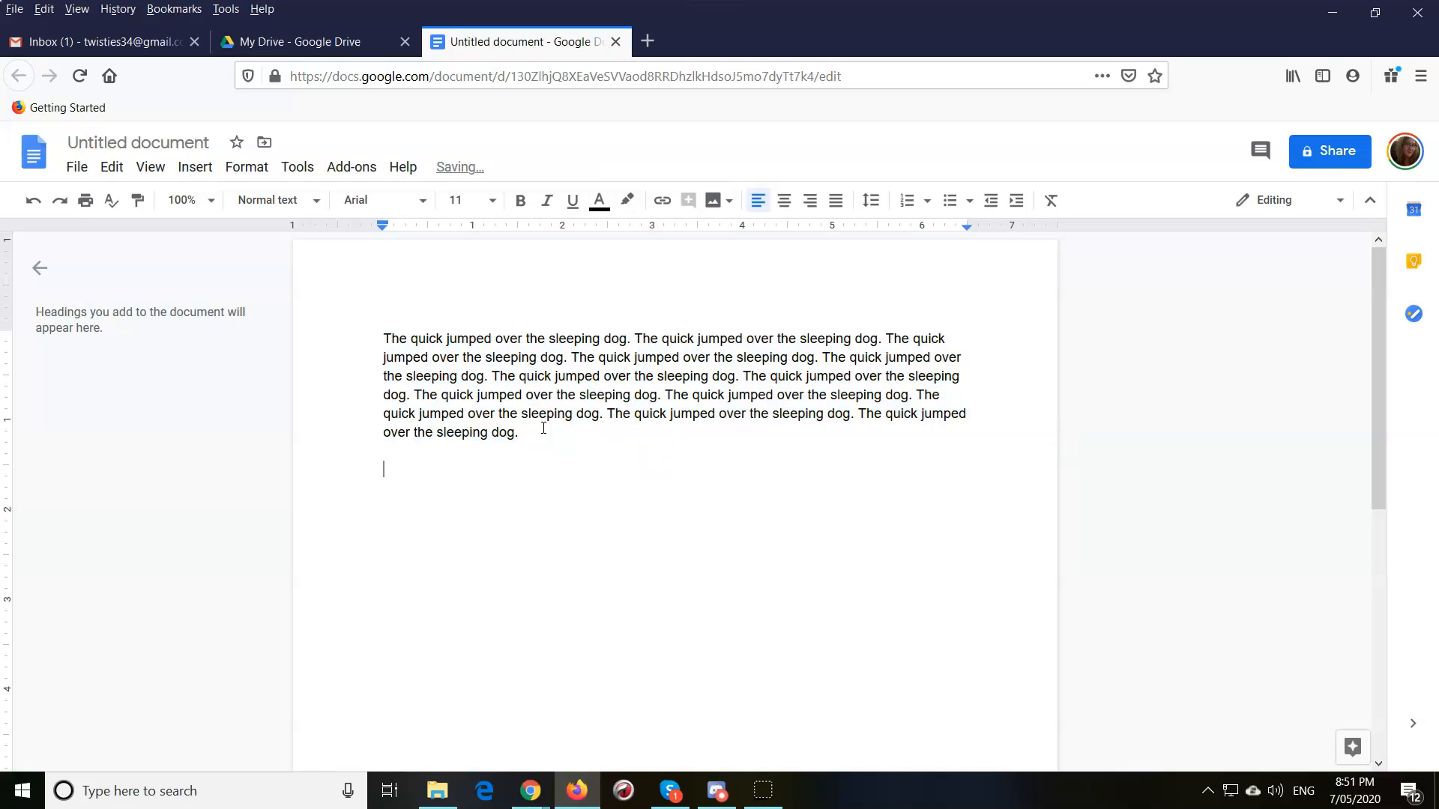
{"action": "type", "text": "The quick jumped over the sleeping dog. The quick jumped over the sleeping dog. The quick jumped over the sleeping dog. The quick jumped over the sleeping dog. The quick jumped over the sleeping dog. The quick jumped over the sleeping dog. The quick jumped over the sleeping dog. The quick jumped over the sleeping dog. The quick jumped over the sleeping dog. The quick jumped over the sleeping dog. The quick jumped over the sleeping dog. The quick jumped over the sleeping dog."}
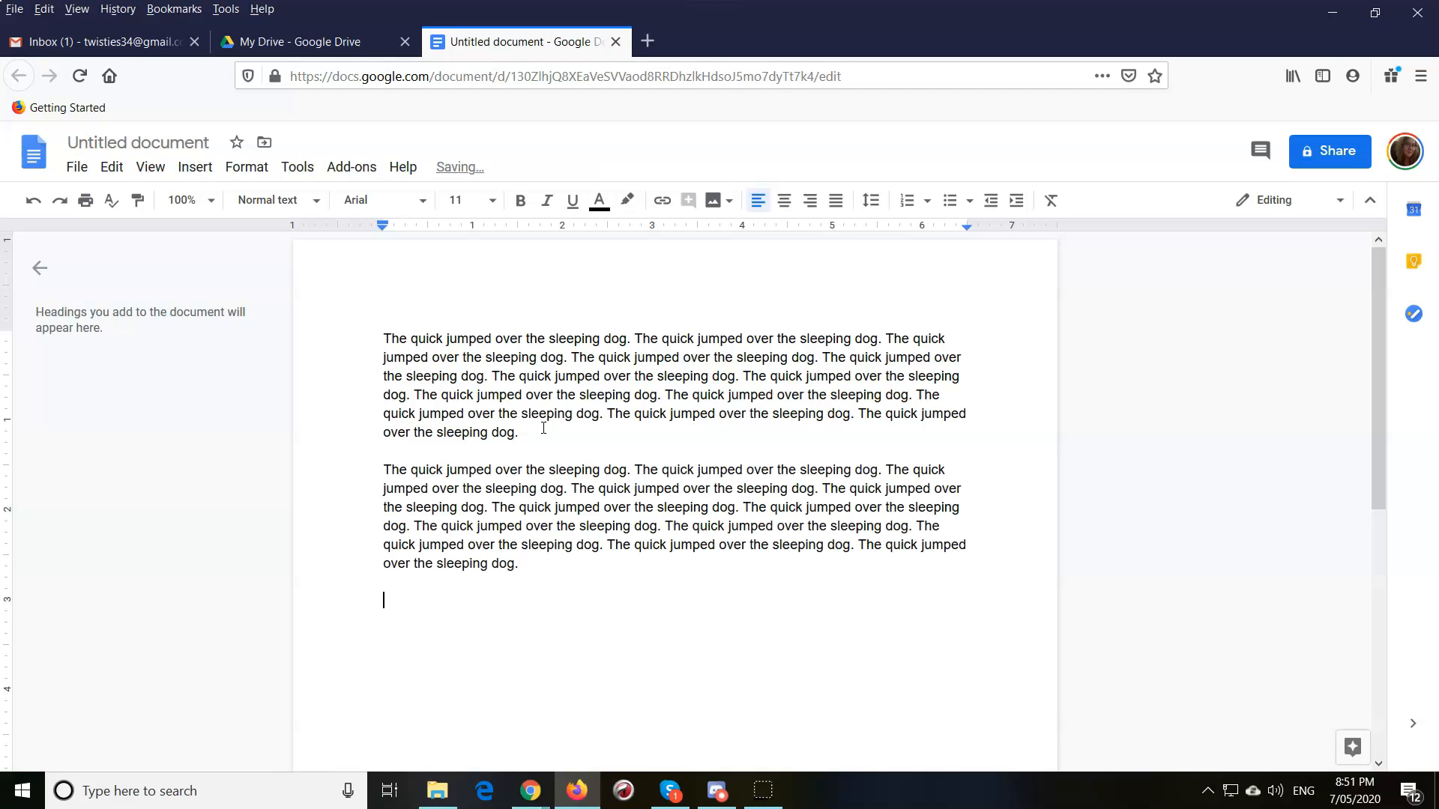
{"action": "type", "text": "The quick jumped over the sleeping dog. The quick jumped over the sleeping dog. The quick jumped over the sleeping dog. The quick jumped over the sleeping dog. The quick jumped over the sleeping dog. The quick jumped over the sleeping dog. The quick jumped over the sleeping dog. The quick jumped over the sleeping dog. The quick jumped over the sleeping dog. The quick jumped over the sleeping dog. The quick jumped over the sleeping dog. The quick jumped over the sleeping dog."}
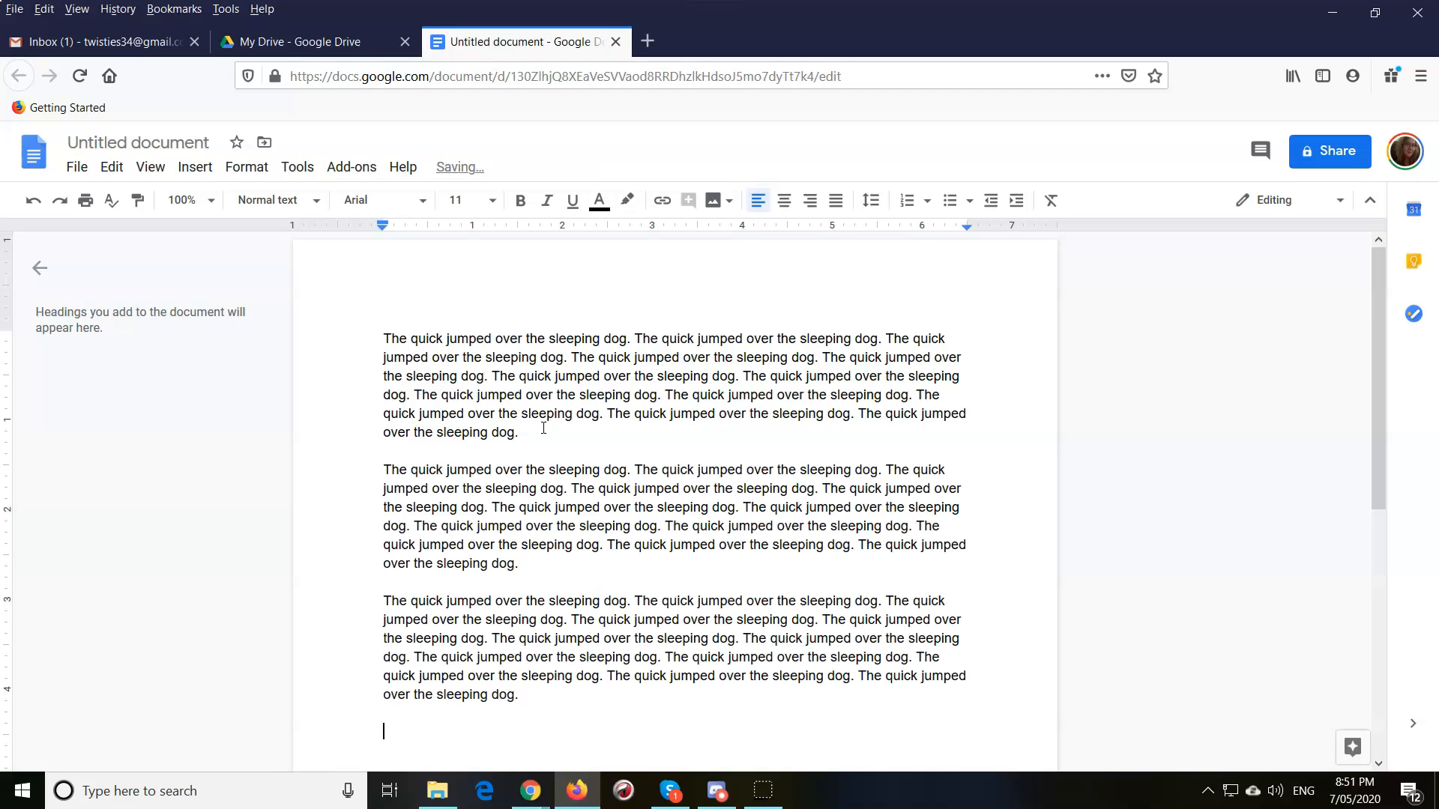
{"action": "type", "text": "The quick jumped over the sleeping dog. The quick jumped over the sleeping dog. The quick jumped over the sleeping dog. The quick jumped over the sleeping dog. The quick jumped over the sleeping dog. The quick jumped over the sleeping dog. The quick jumped over the sleeping dog. The quick jumped over the sleeping dog. The quick jumped over the sleeping dog. The quick jumped over the sleeping dog. The quick jumped over the sleeping dog. The quick jumped over the sleeping dog."}
Step: Center-align the second paragraph of the document
{"action": "scroll", "coordinate": [623, 523], "scroll_direction": "up", "scroll_amount": 3}
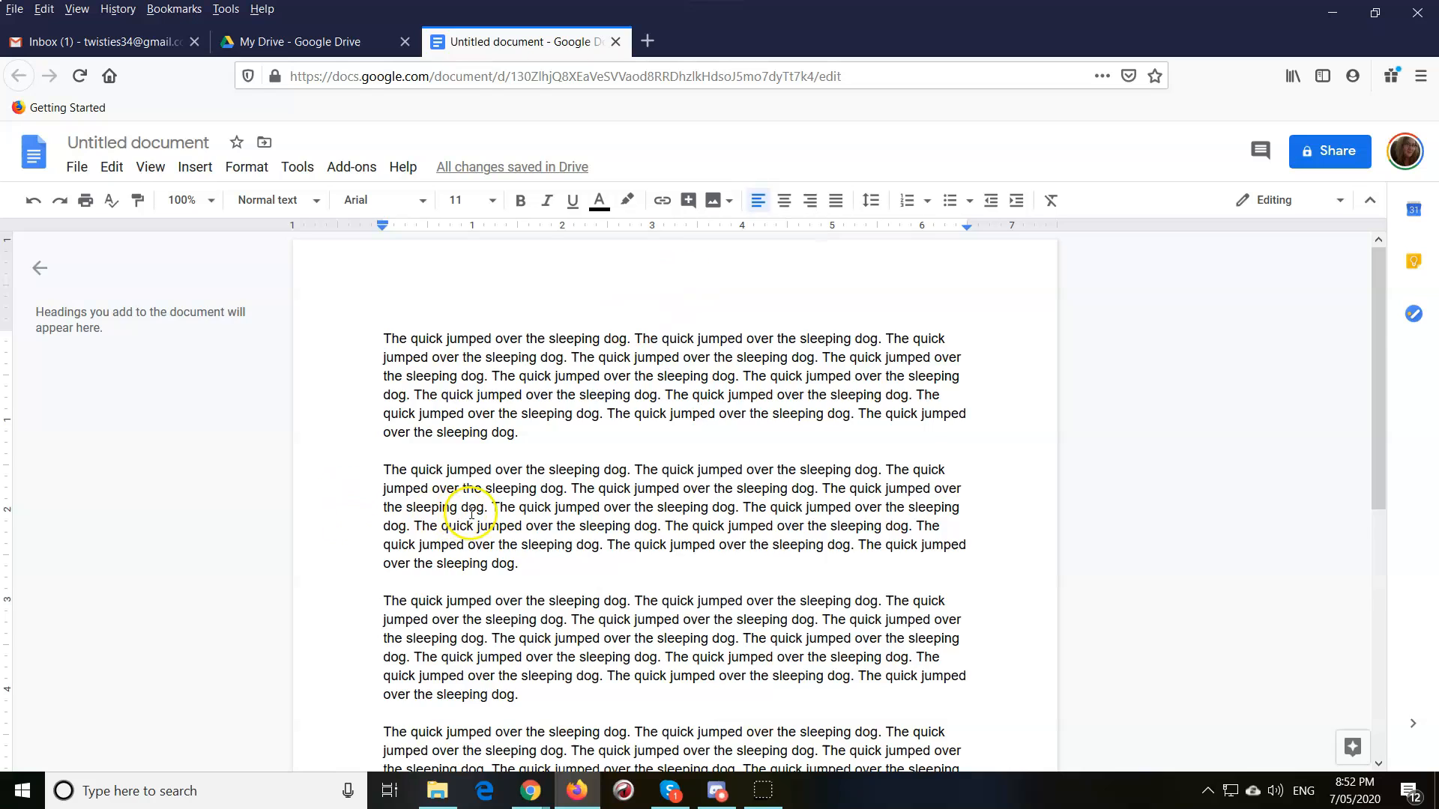
{"action": "scroll", "coordinate": [400, 473], "scroll_direction": "down", "scroll_amount": 4}
{"action": "left_click_drag", "start_coordinate": [377, 295], "coordinate": [549, 386]}
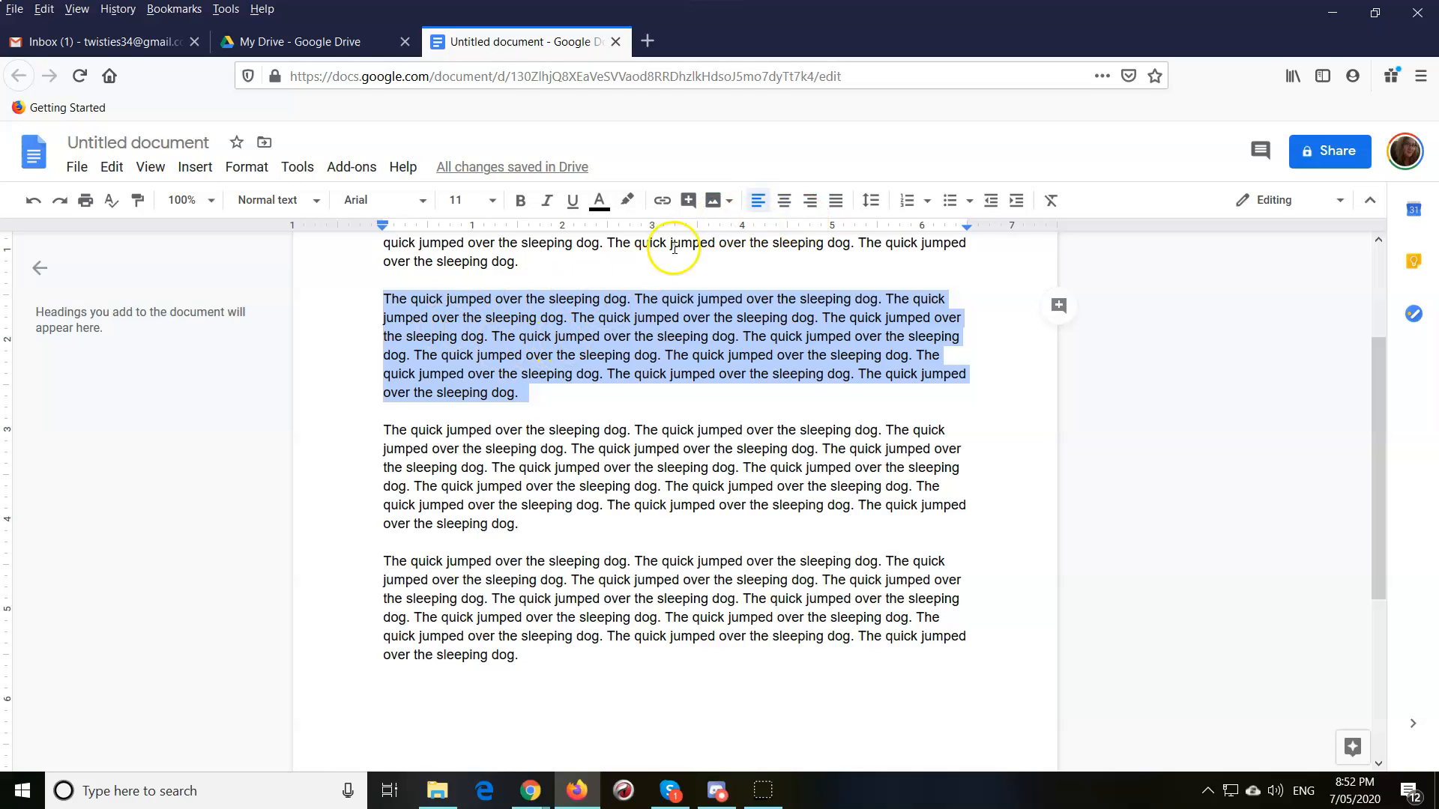
{"action": "left_click", "coordinate": [788, 209]}
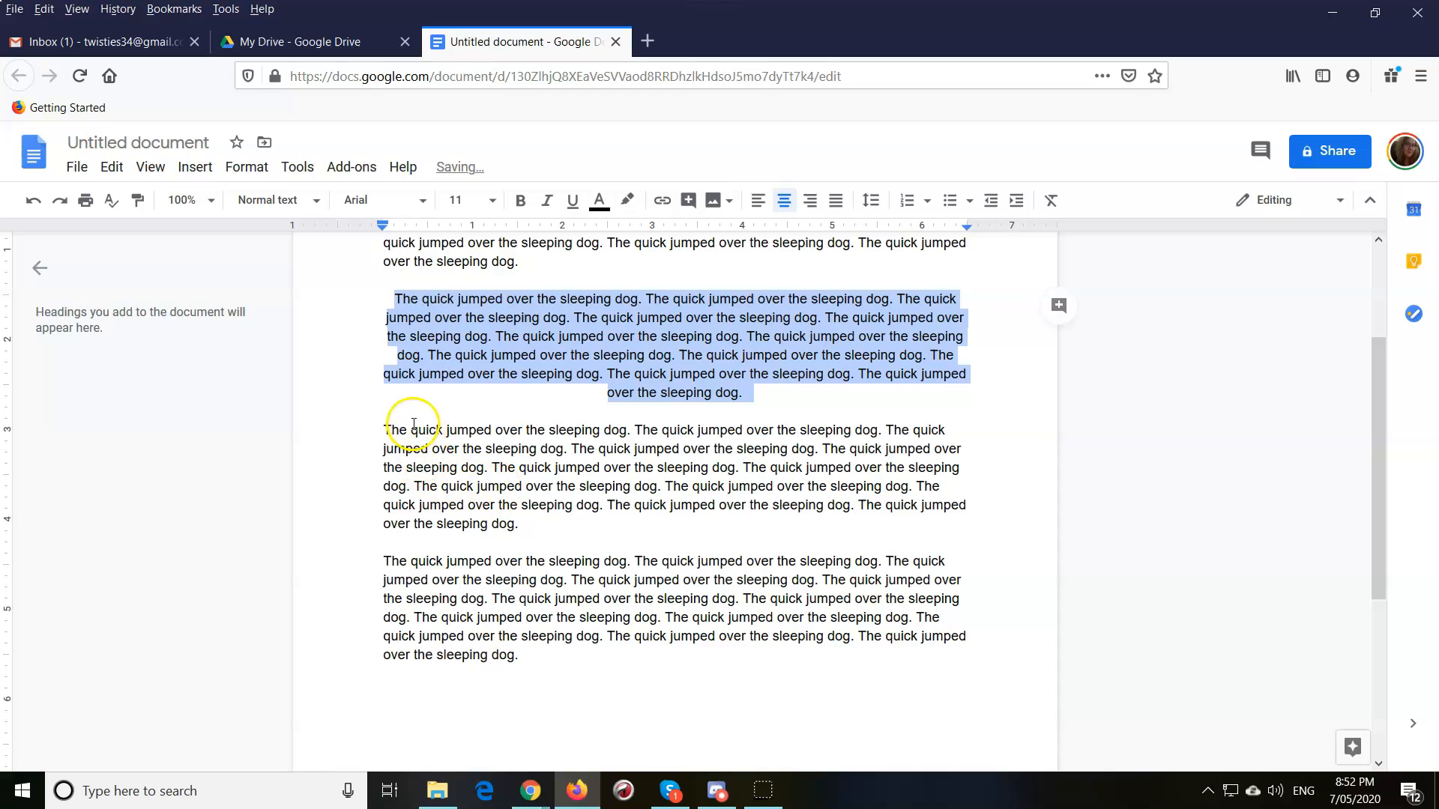
Step: Right-align the third paragraph and justify the fourth paragraph
{"action": "left_click_drag", "start_coordinate": [387, 428], "coordinate": [575, 526]}
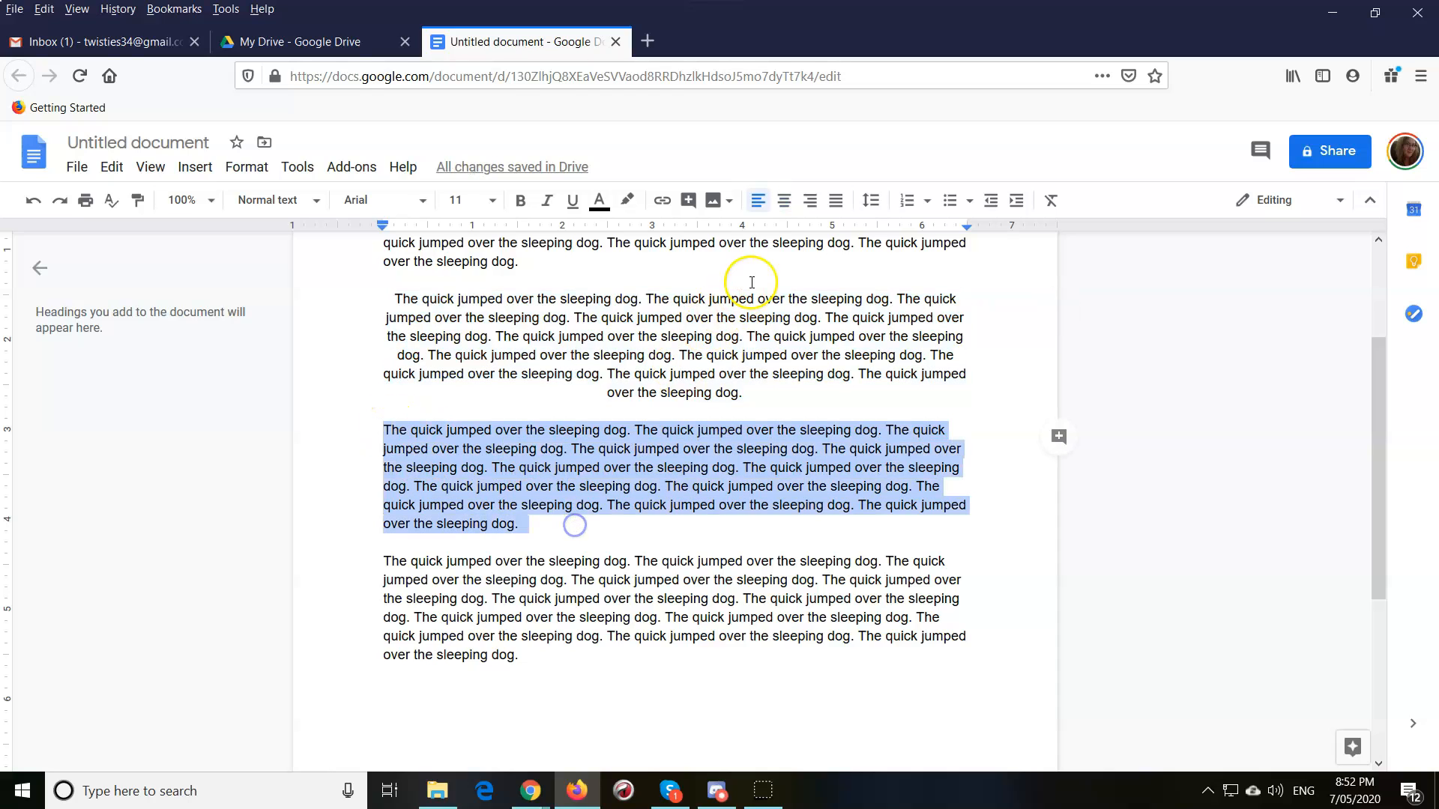
{"action": "left_click", "coordinate": [810, 200]}
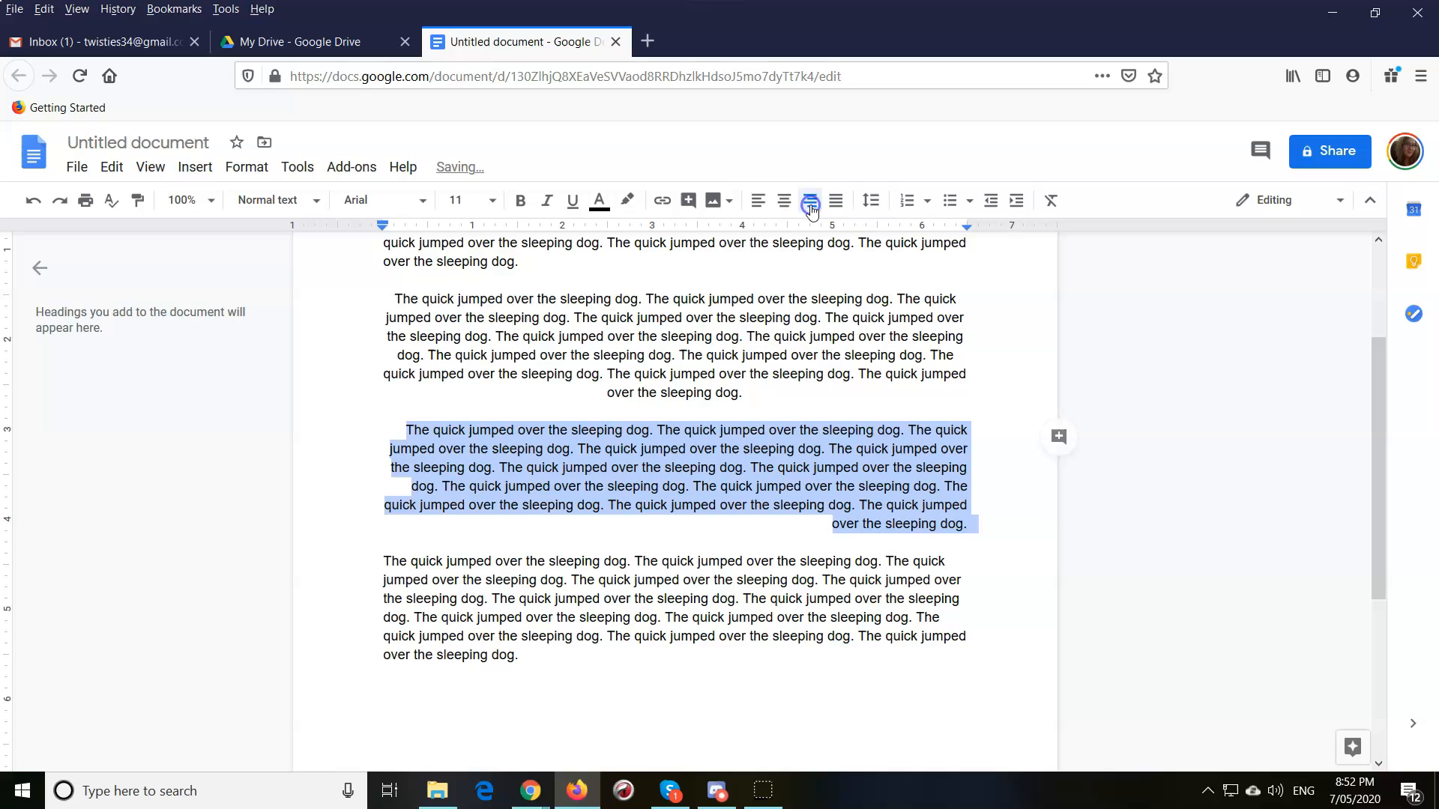
{"action": "left_click", "coordinate": [399, 562]}
{"action": "left_click_drag", "start_coordinate": [400, 564], "coordinate": [564, 652]}
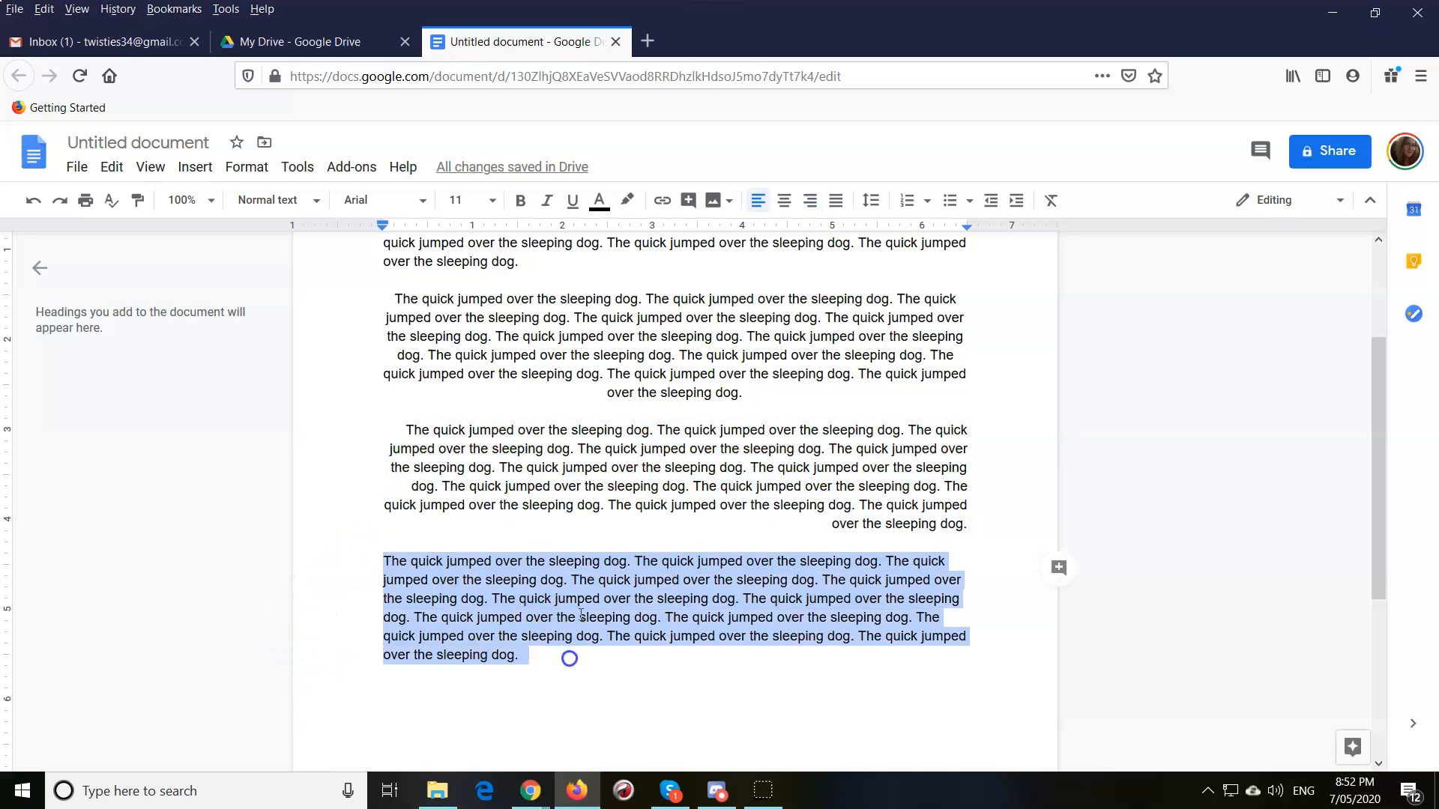
{"action": "left_click", "coordinate": [836, 203]}
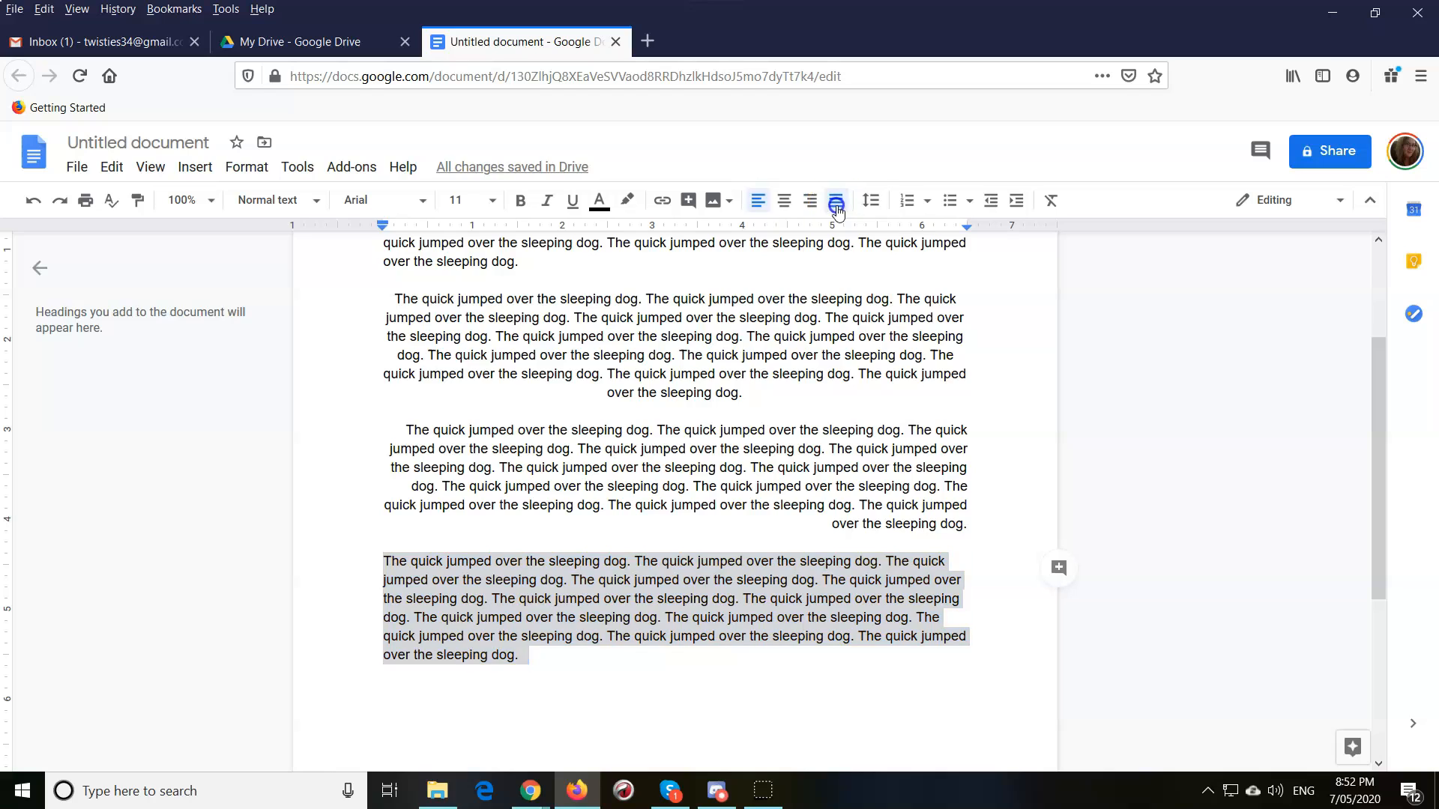
{"action": "left_click", "coordinate": [392, 562]}
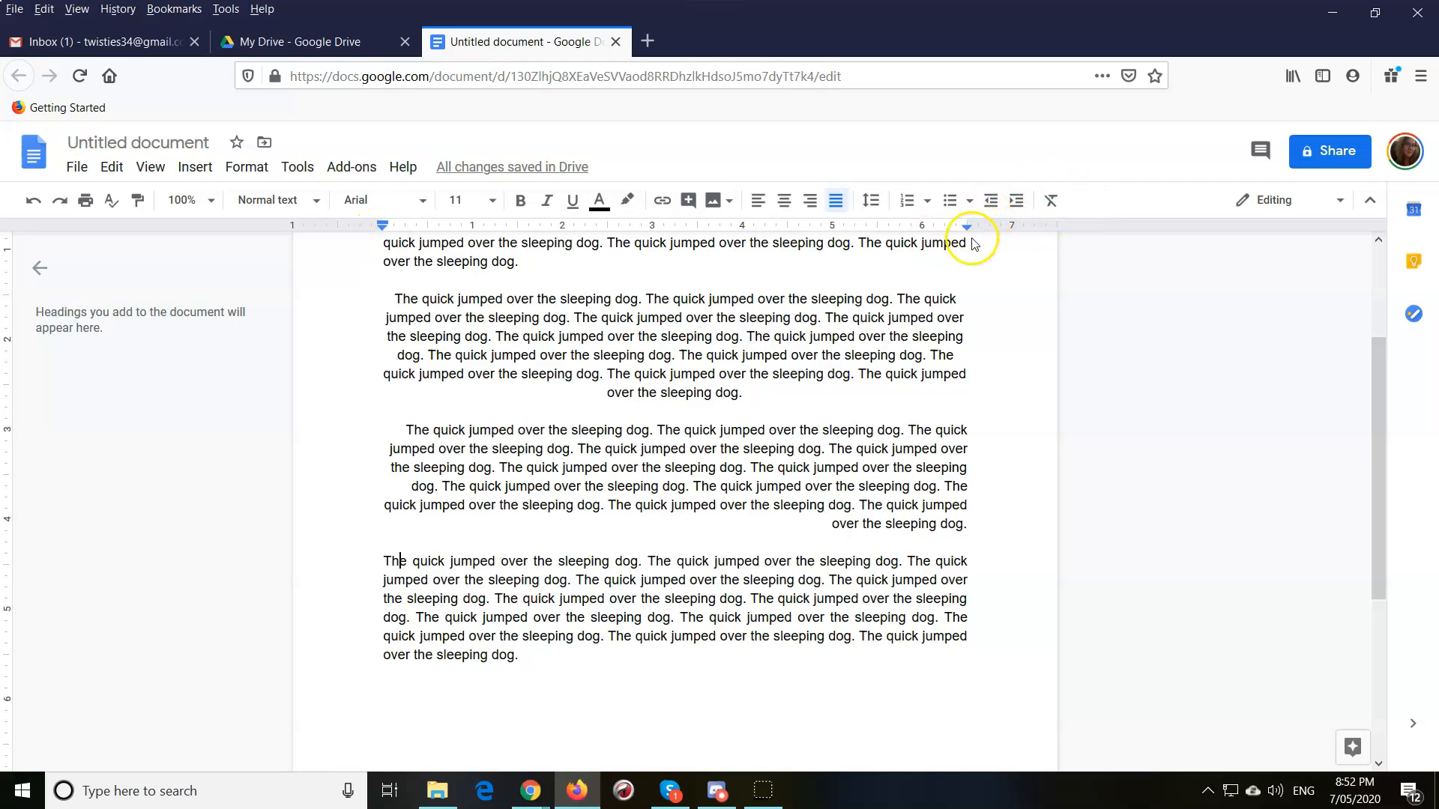
Step: Set the first paragraph's font to Comfortaa and its font size to 14
{"action": "scroll", "coordinate": [771, 622], "scroll_direction": "up", "scroll_amount": 4}
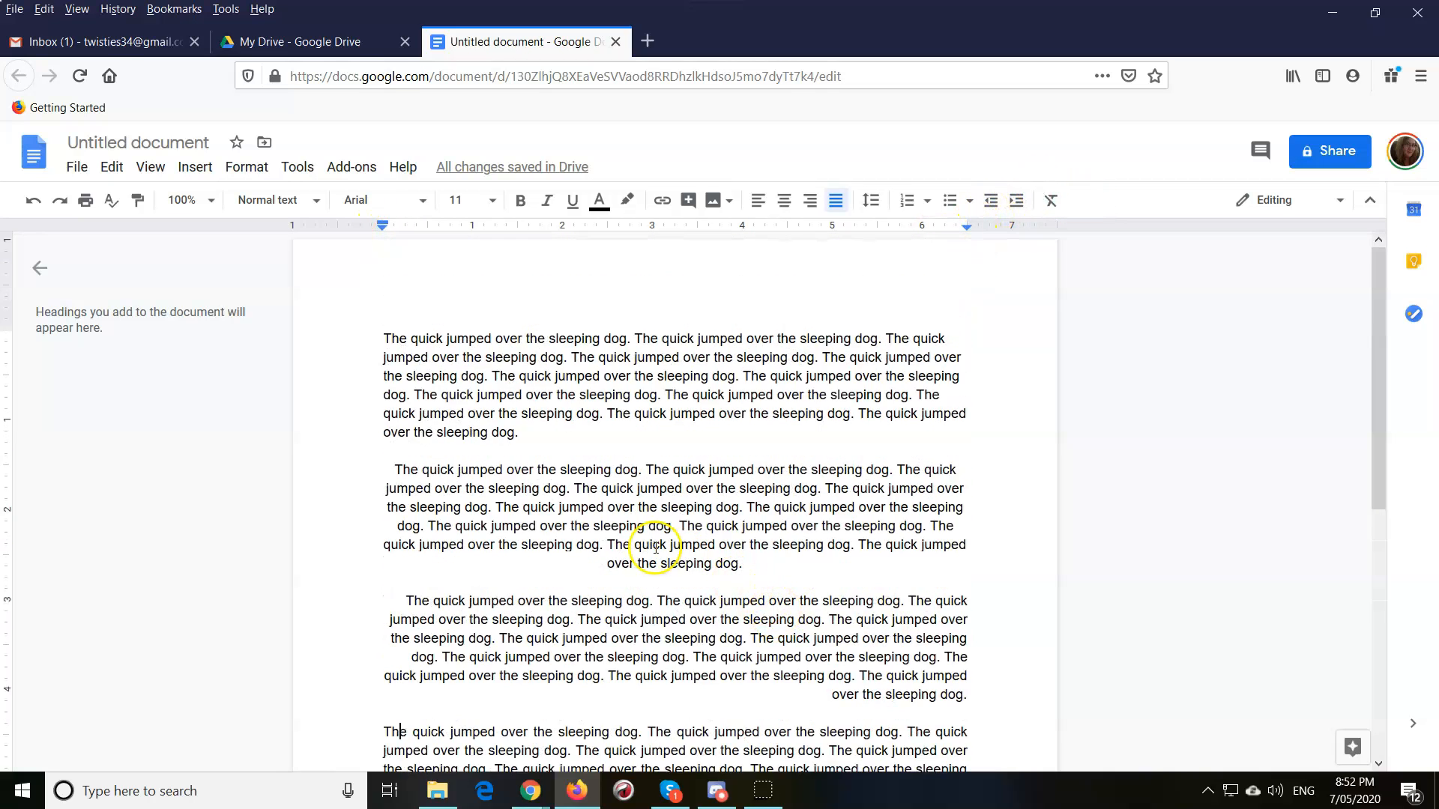
{"action": "scroll", "coordinate": [644, 543], "scroll_direction": "down", "scroll_amount": 5}
{"action": "scroll", "coordinate": [633, 540], "scroll_direction": "up", "scroll_amount": 2}
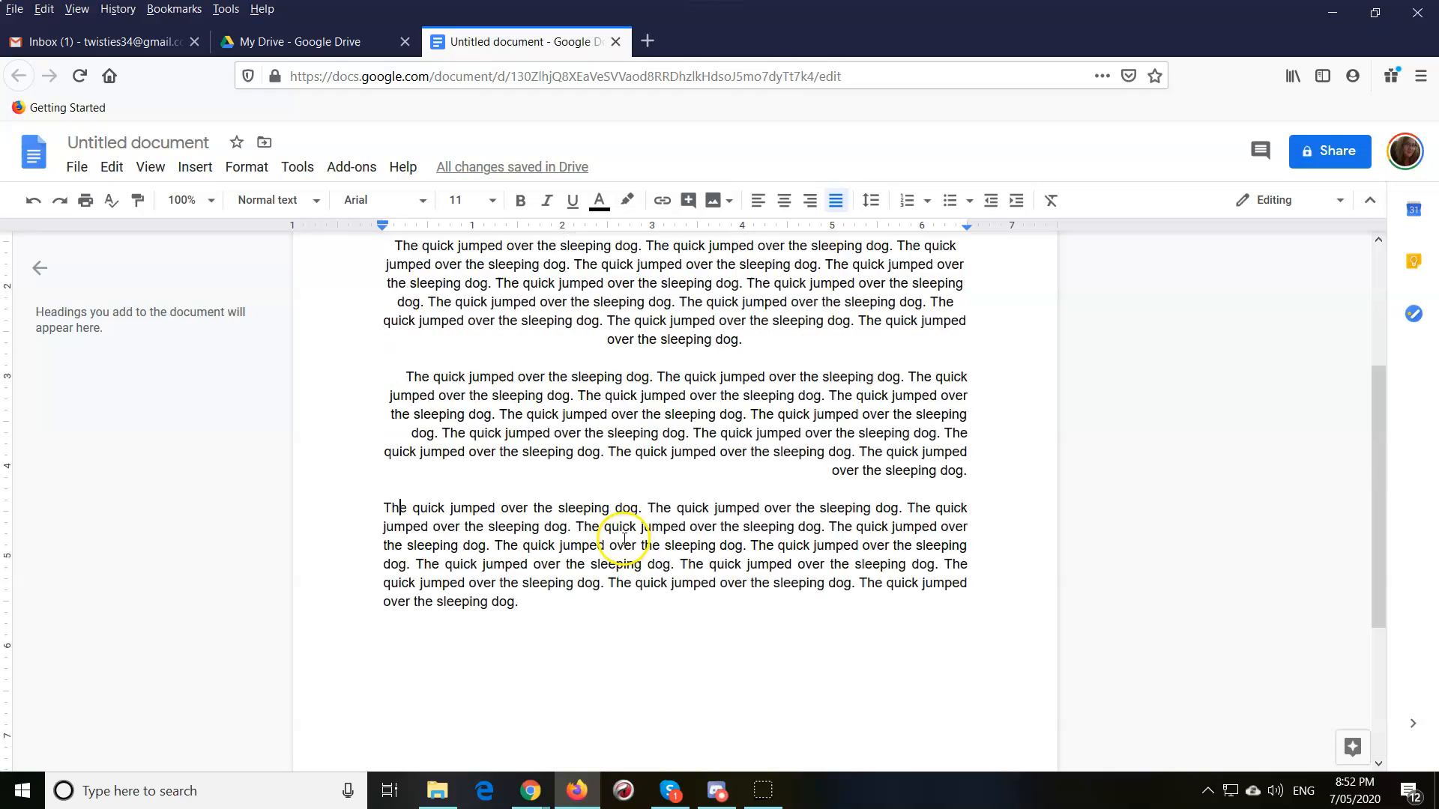
{"action": "scroll", "coordinate": [624, 538], "scroll_direction": "up", "scroll_amount": 3}
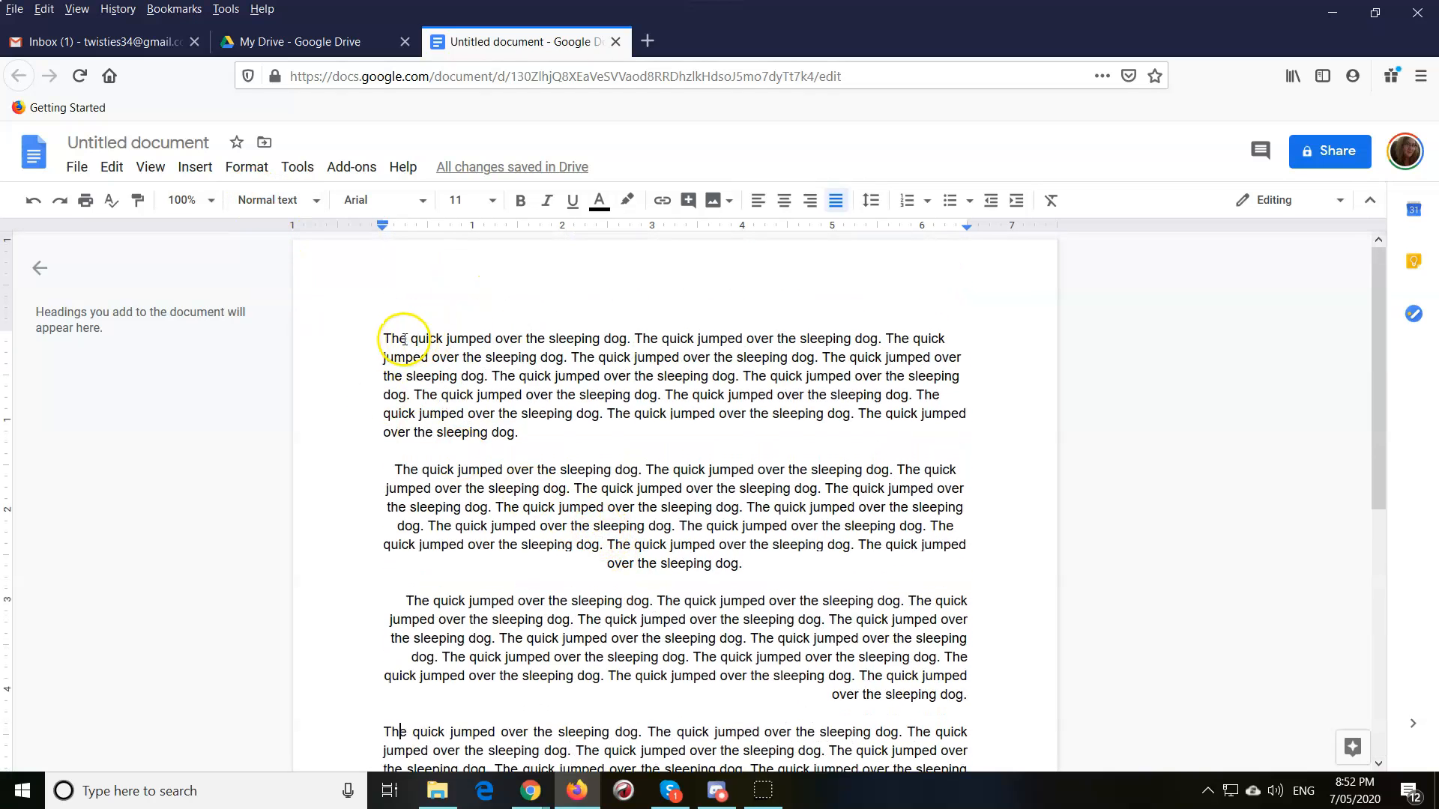
{"action": "left_click_drag", "start_coordinate": [384, 335], "coordinate": [601, 440]}
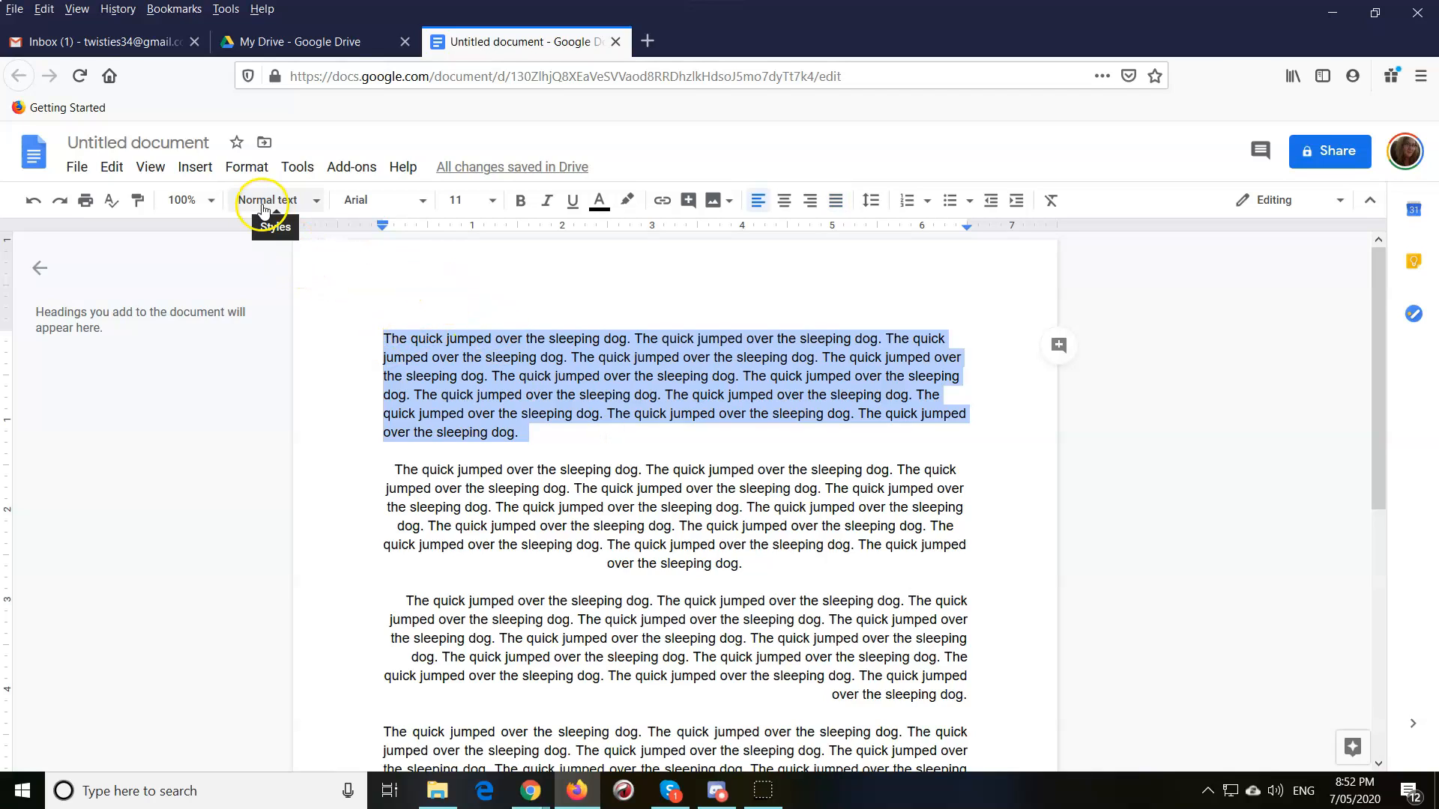
{"action": "left_click", "coordinate": [364, 206]}
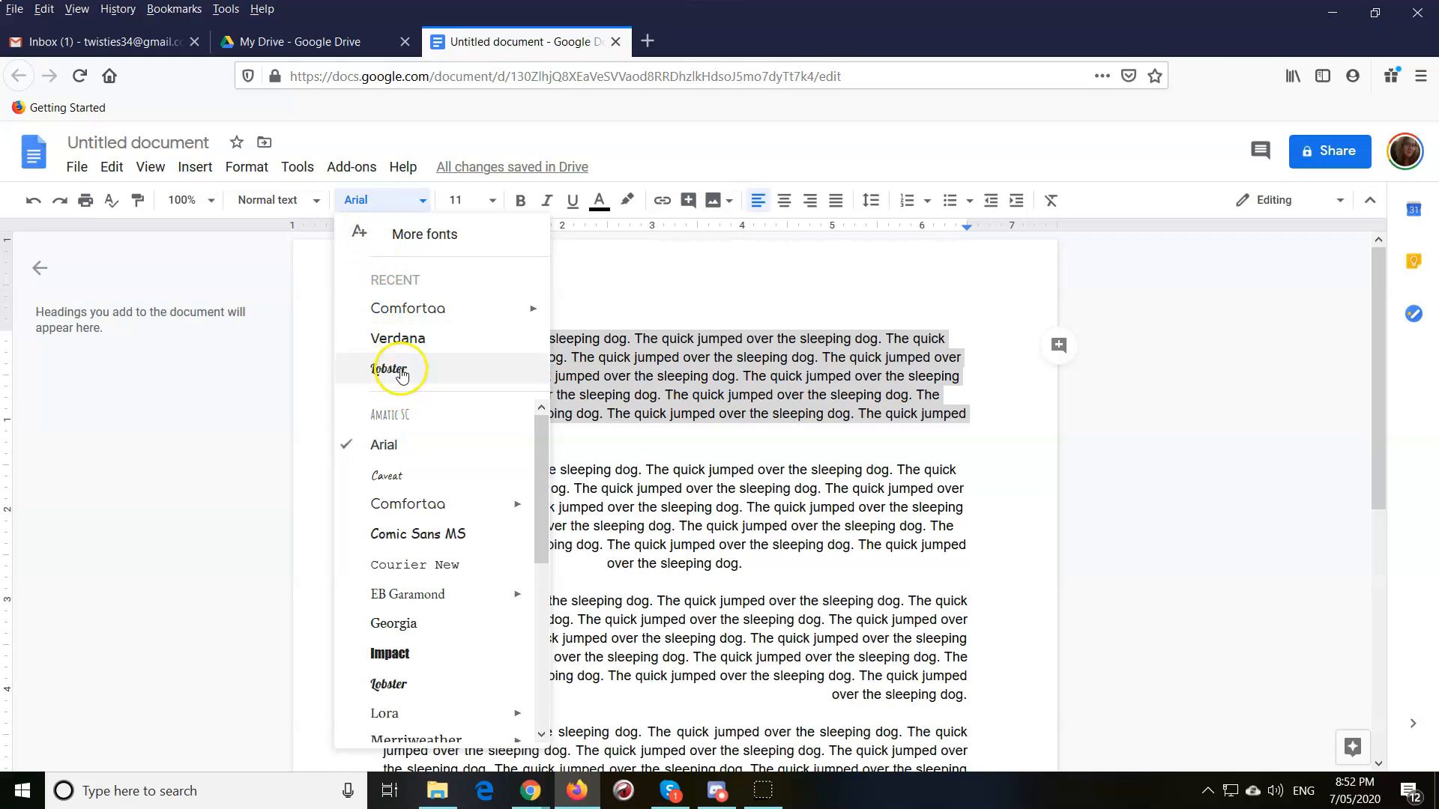
{"action": "left_click", "coordinate": [387, 314]}
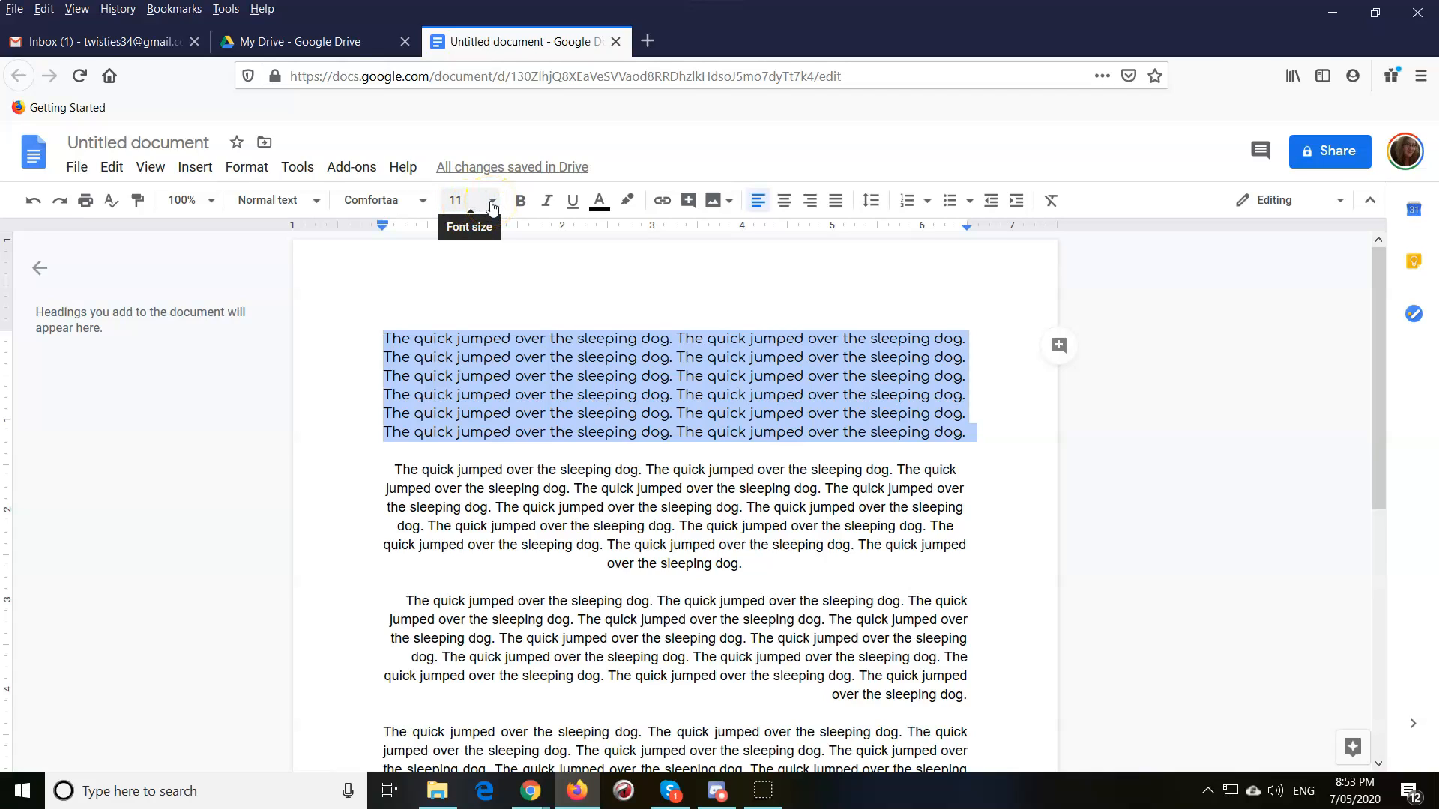
{"action": "left_click", "coordinate": [492, 203]}
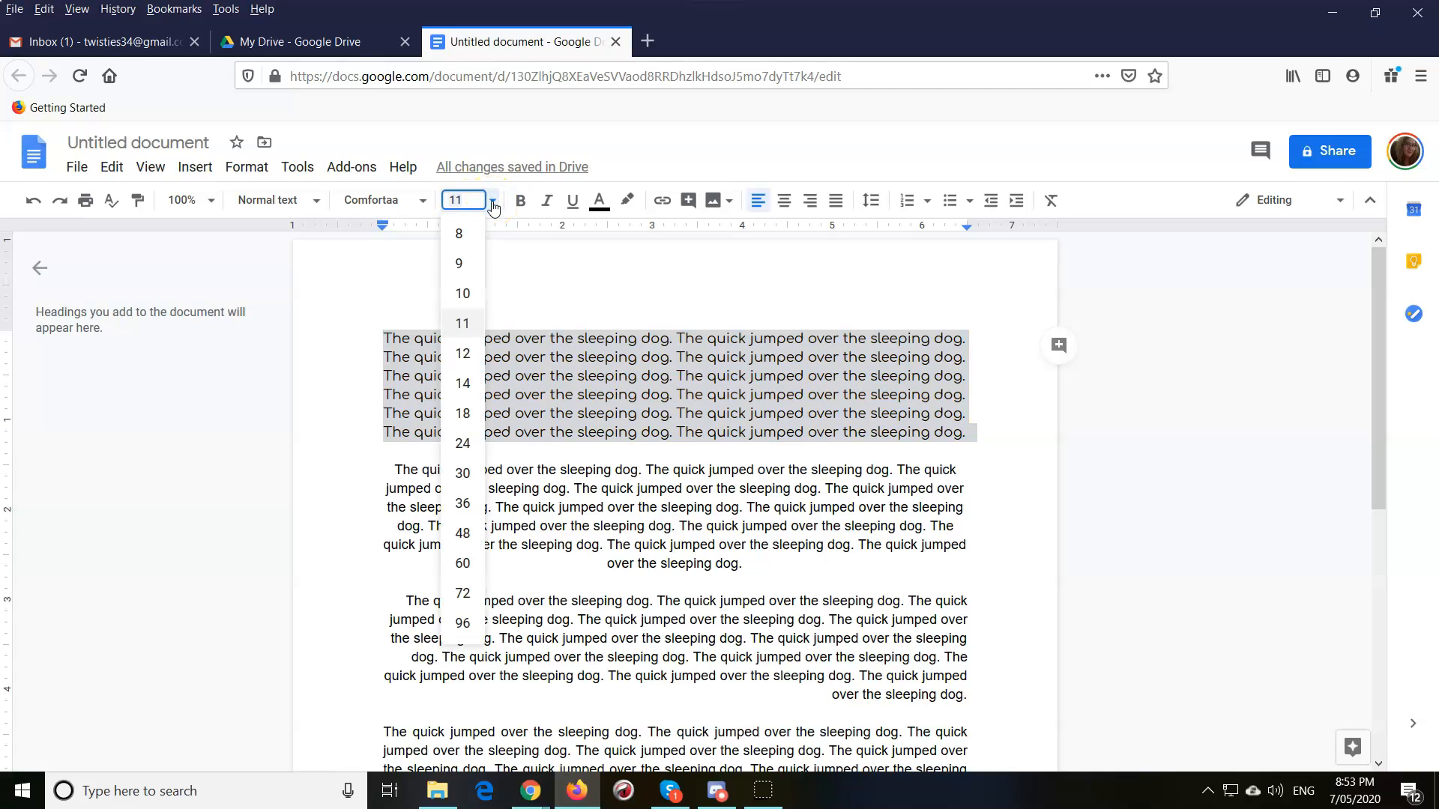
{"action": "left_click", "coordinate": [467, 385]}
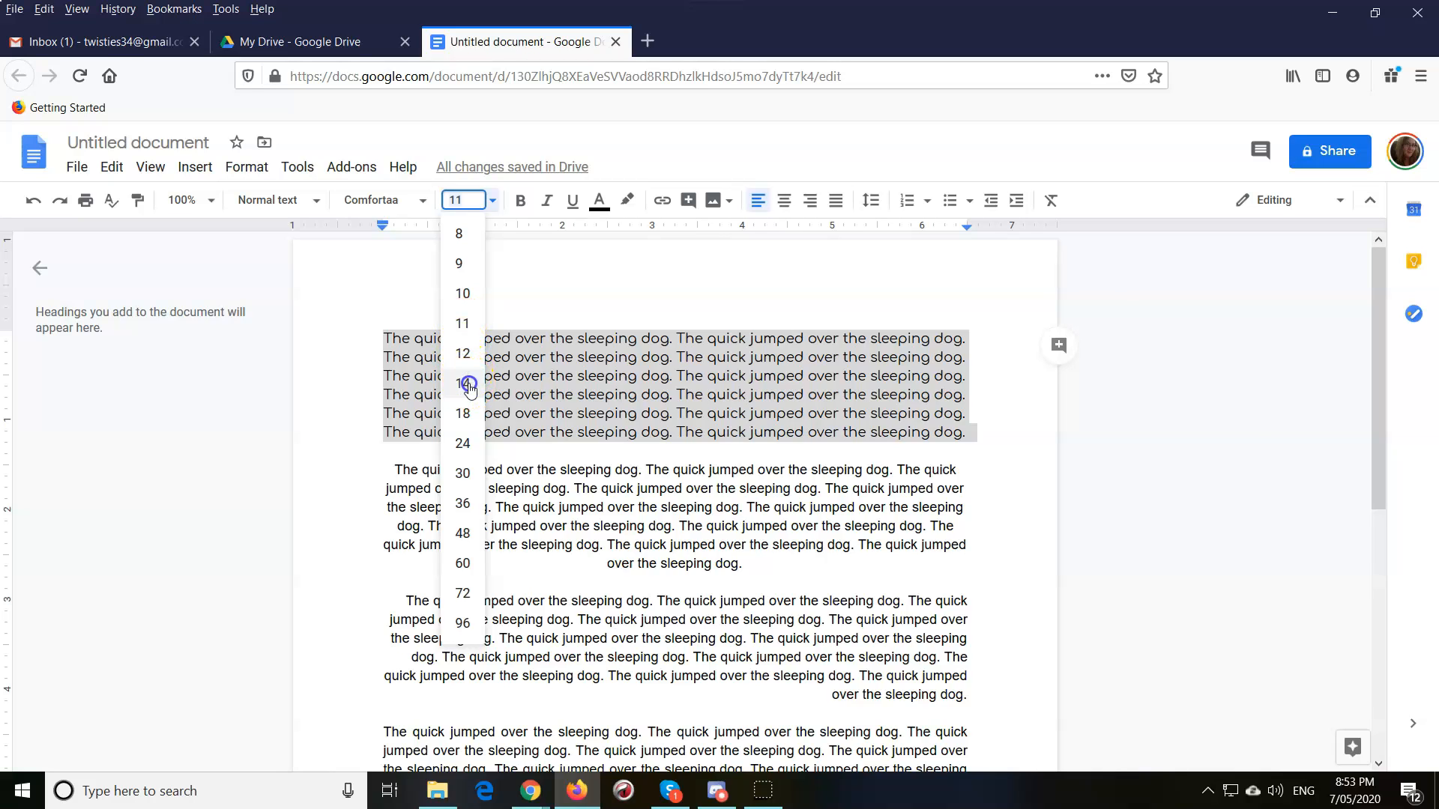
Step: Set the second paragraph's font to Comic Sans MS, trying font size 24 before choosing 12
{"action": "scroll", "coordinate": [784, 413], "scroll_direction": "down", "scroll_amount": 1}
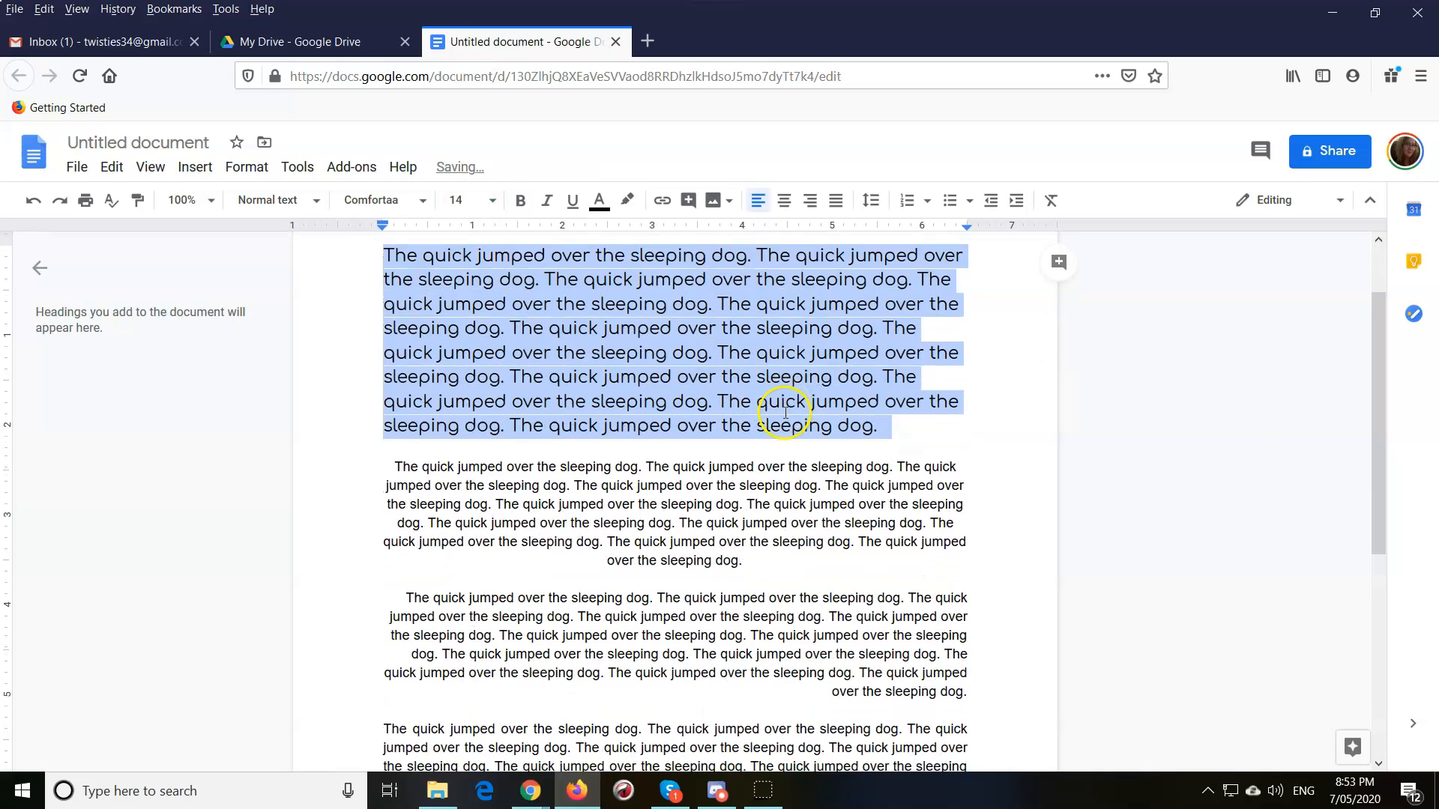
{"action": "scroll", "coordinate": [764, 412], "scroll_direction": "down", "scroll_amount": 2}
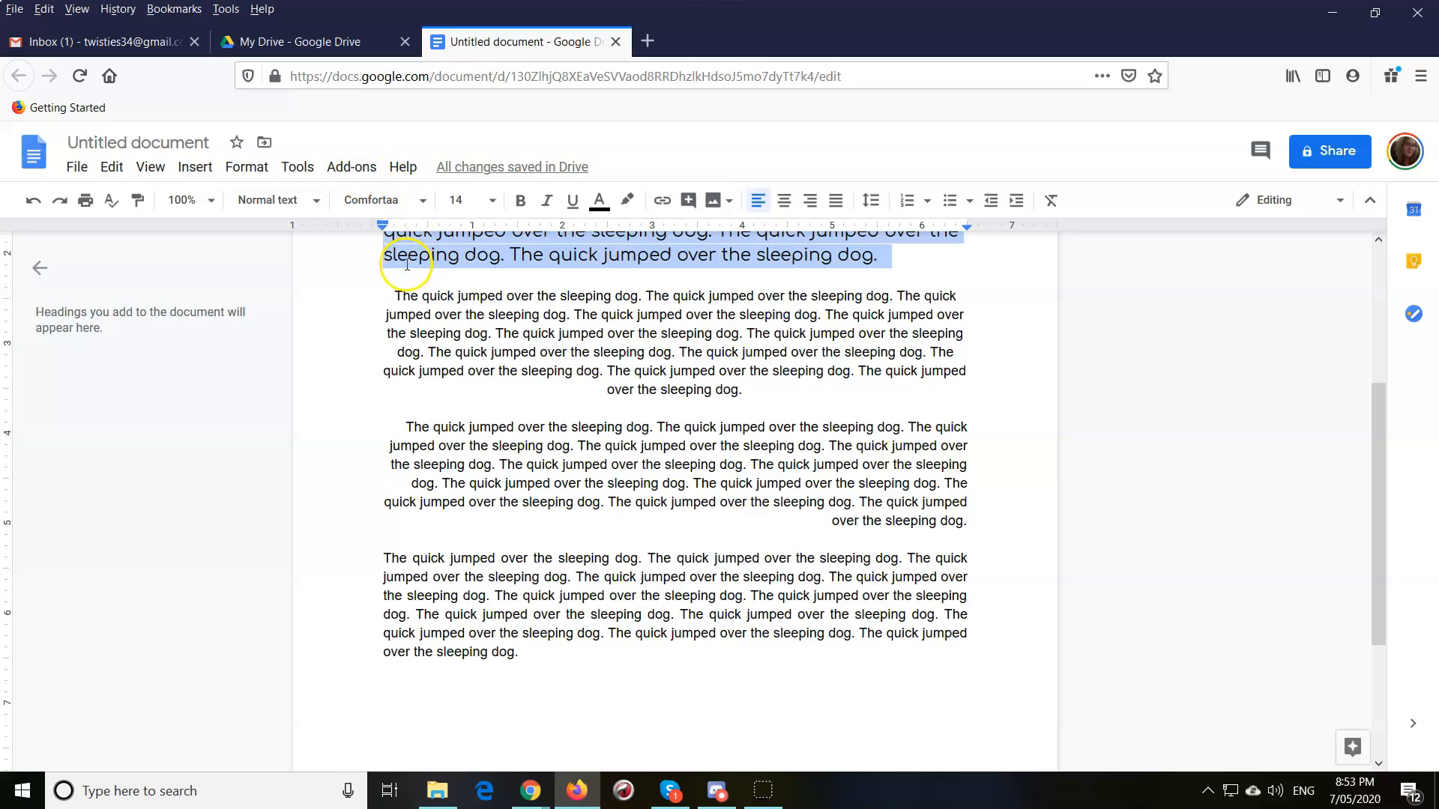
{"action": "left_click_drag", "start_coordinate": [397, 294], "coordinate": [829, 392]}
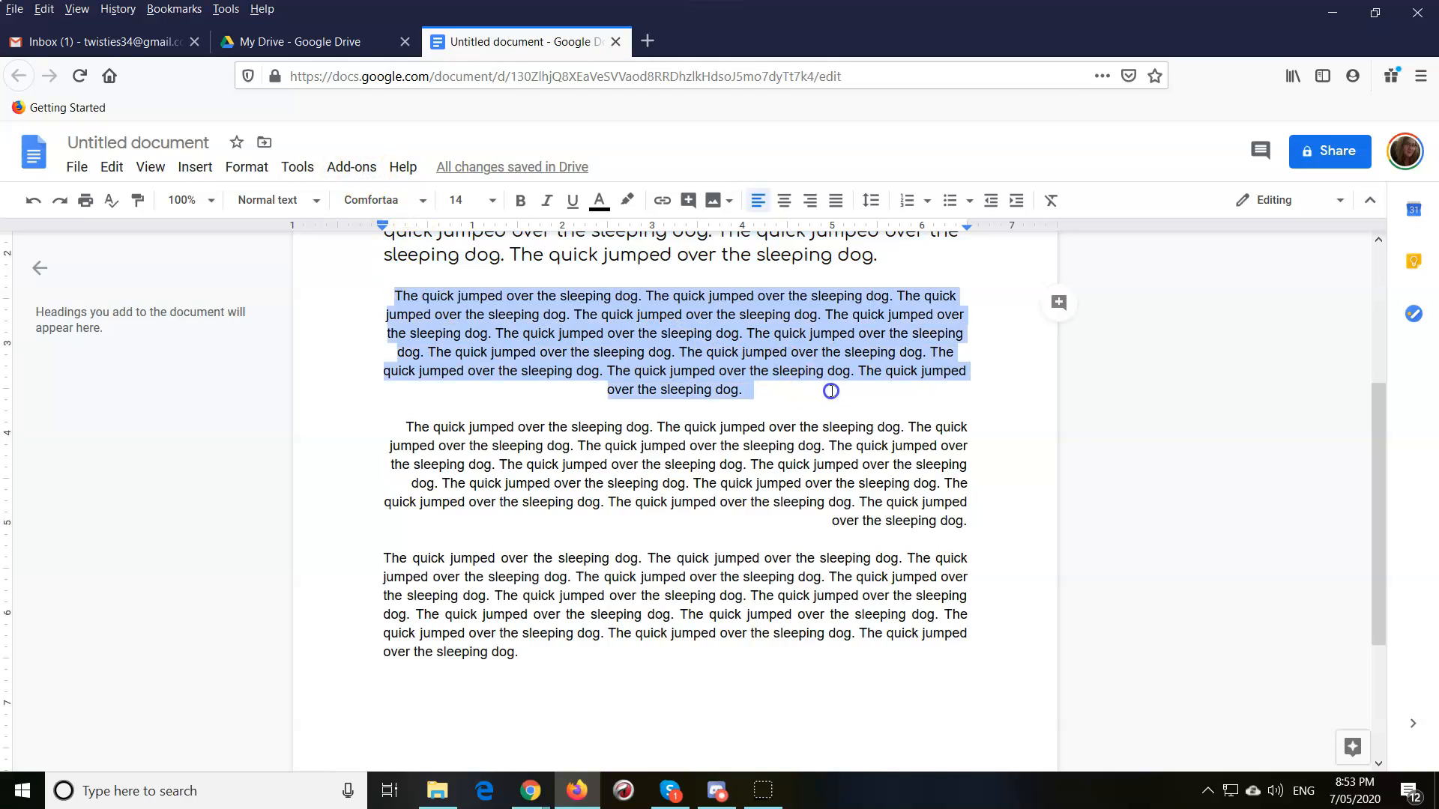
{"action": "left_click", "coordinate": [357, 201]}
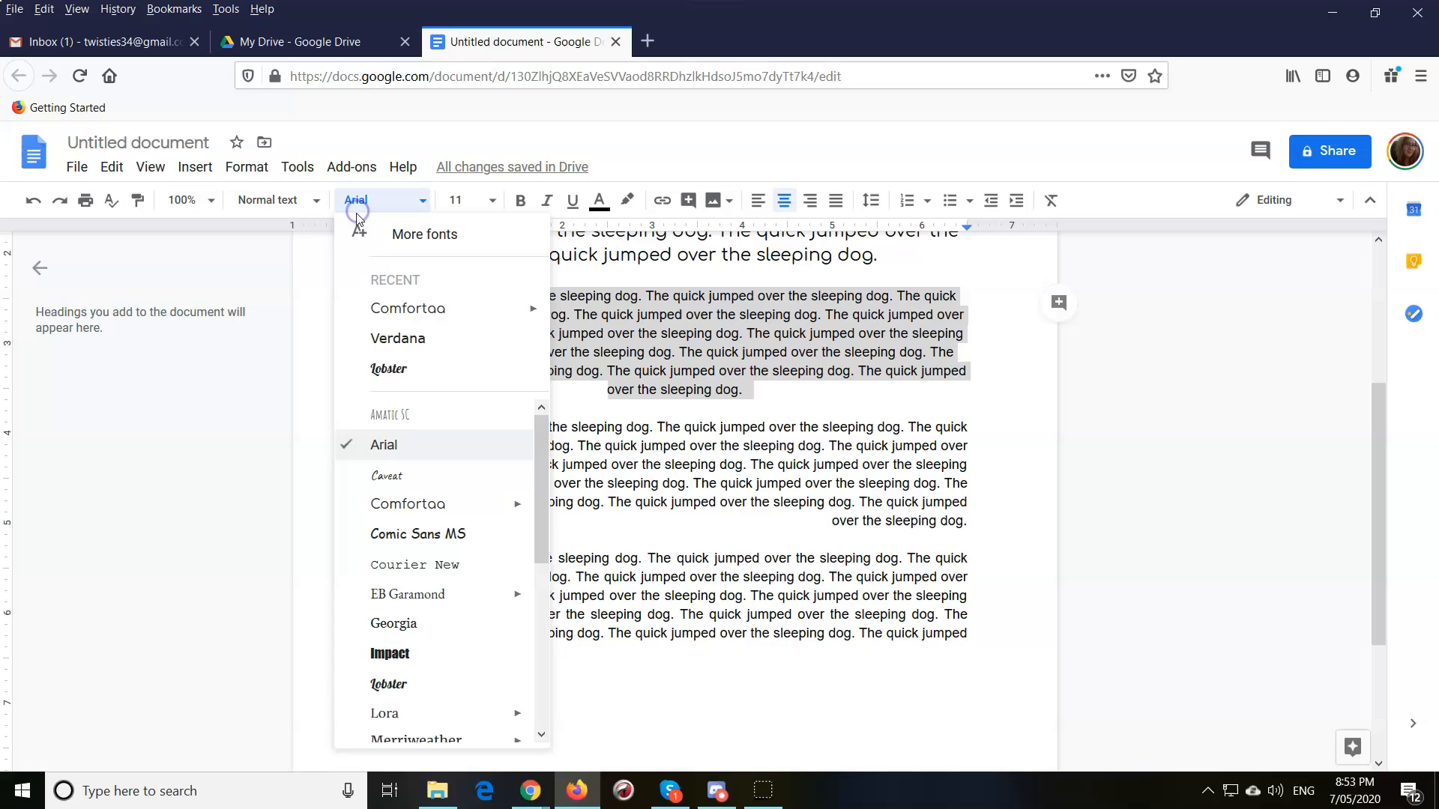
{"action": "left_click", "coordinate": [436, 526]}
{"action": "left_click", "coordinate": [461, 200]}
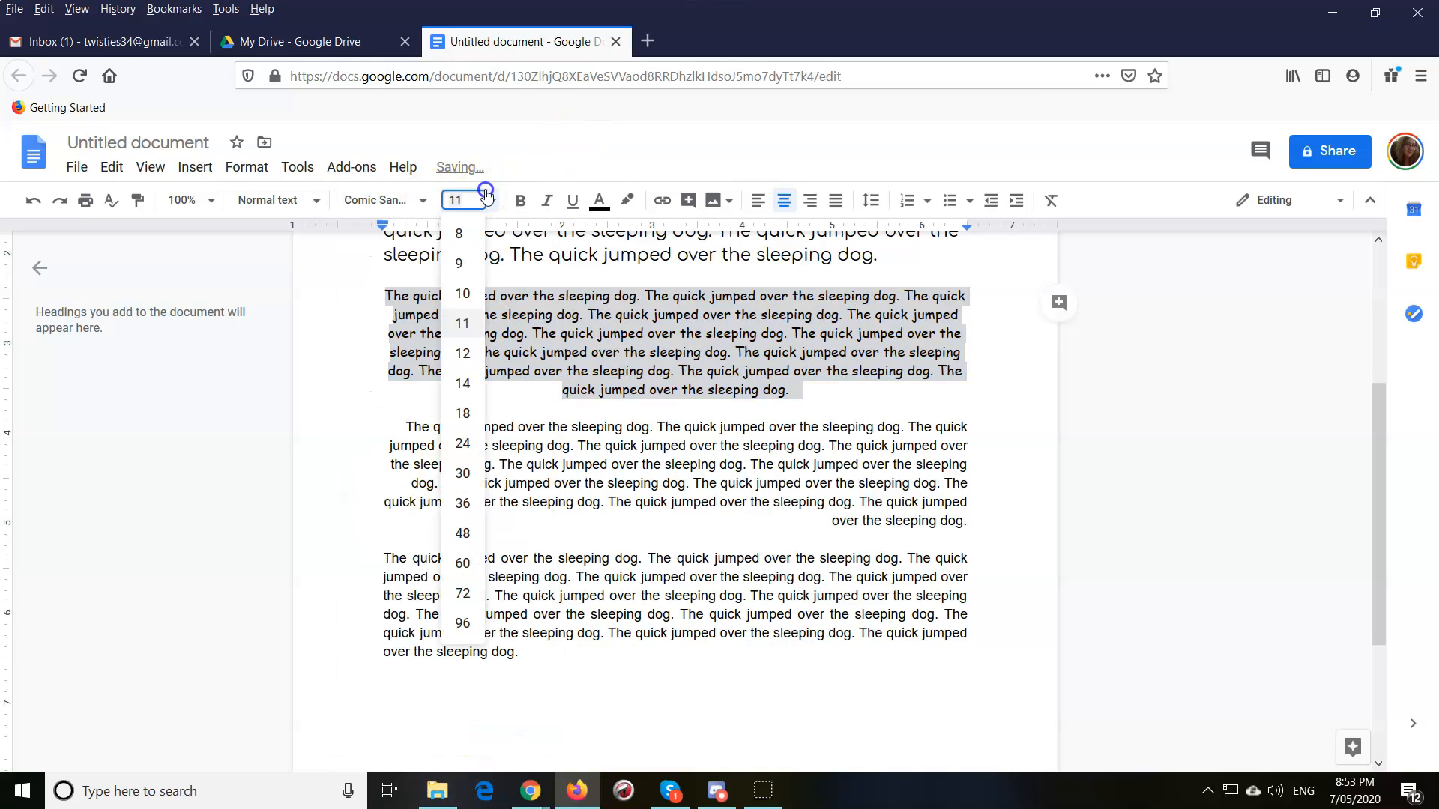
{"action": "left_click", "coordinate": [462, 434]}
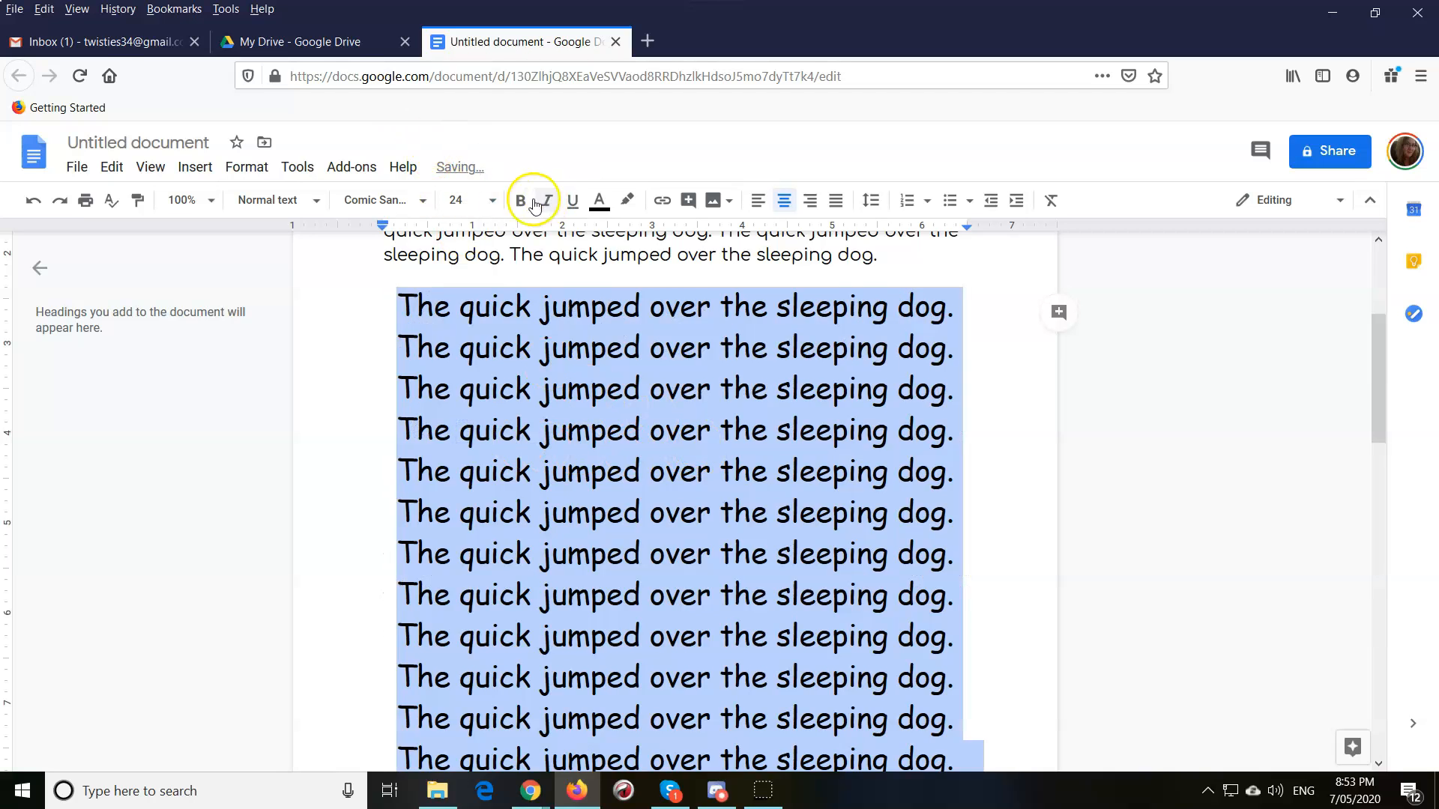
{"action": "left_click", "coordinate": [491, 200]}
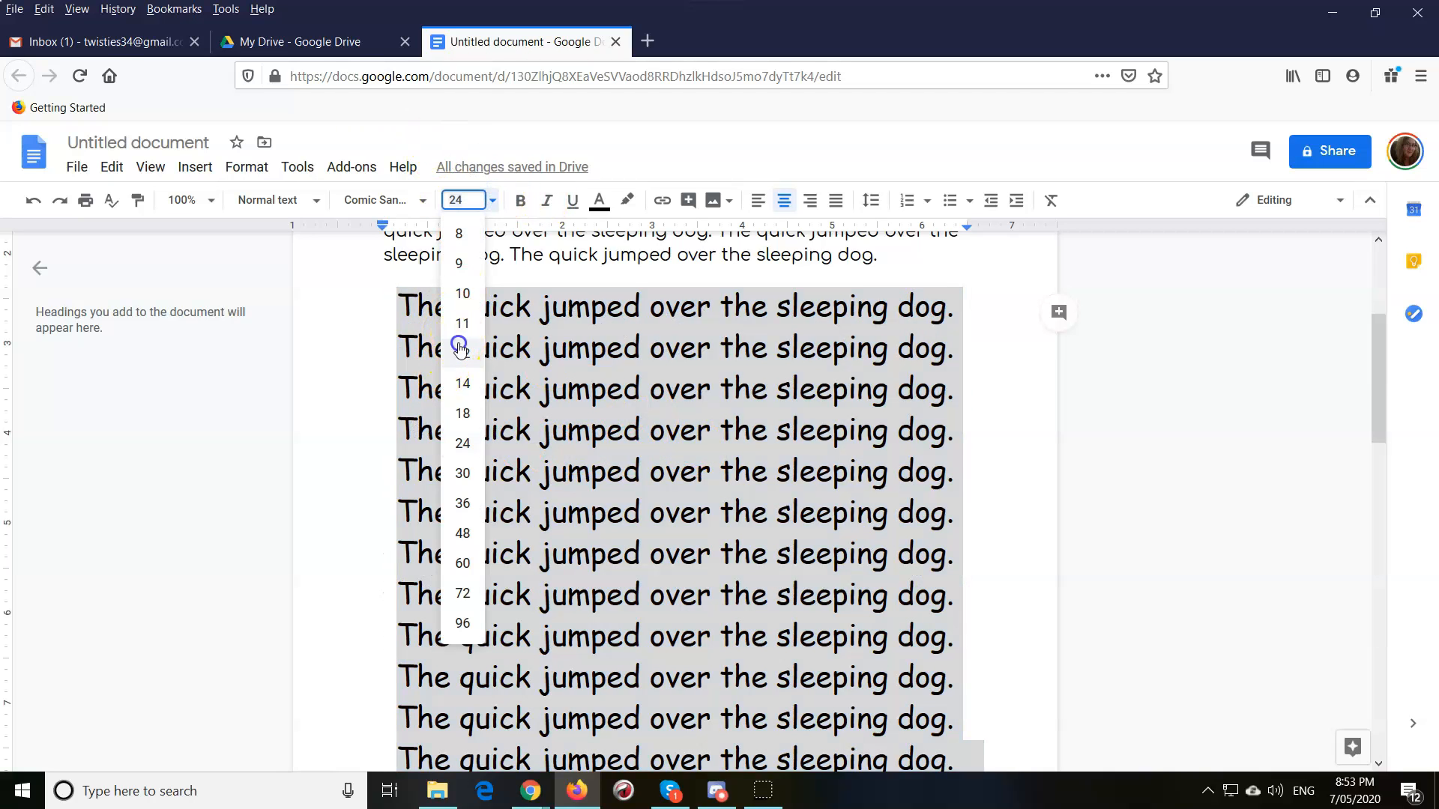
{"action": "left_click", "coordinate": [460, 352]}
Step: Set the third paragraph's font to Caveat and its font size to 18
{"action": "scroll", "coordinate": [529, 424], "scroll_direction": "down", "scroll_amount": 2}
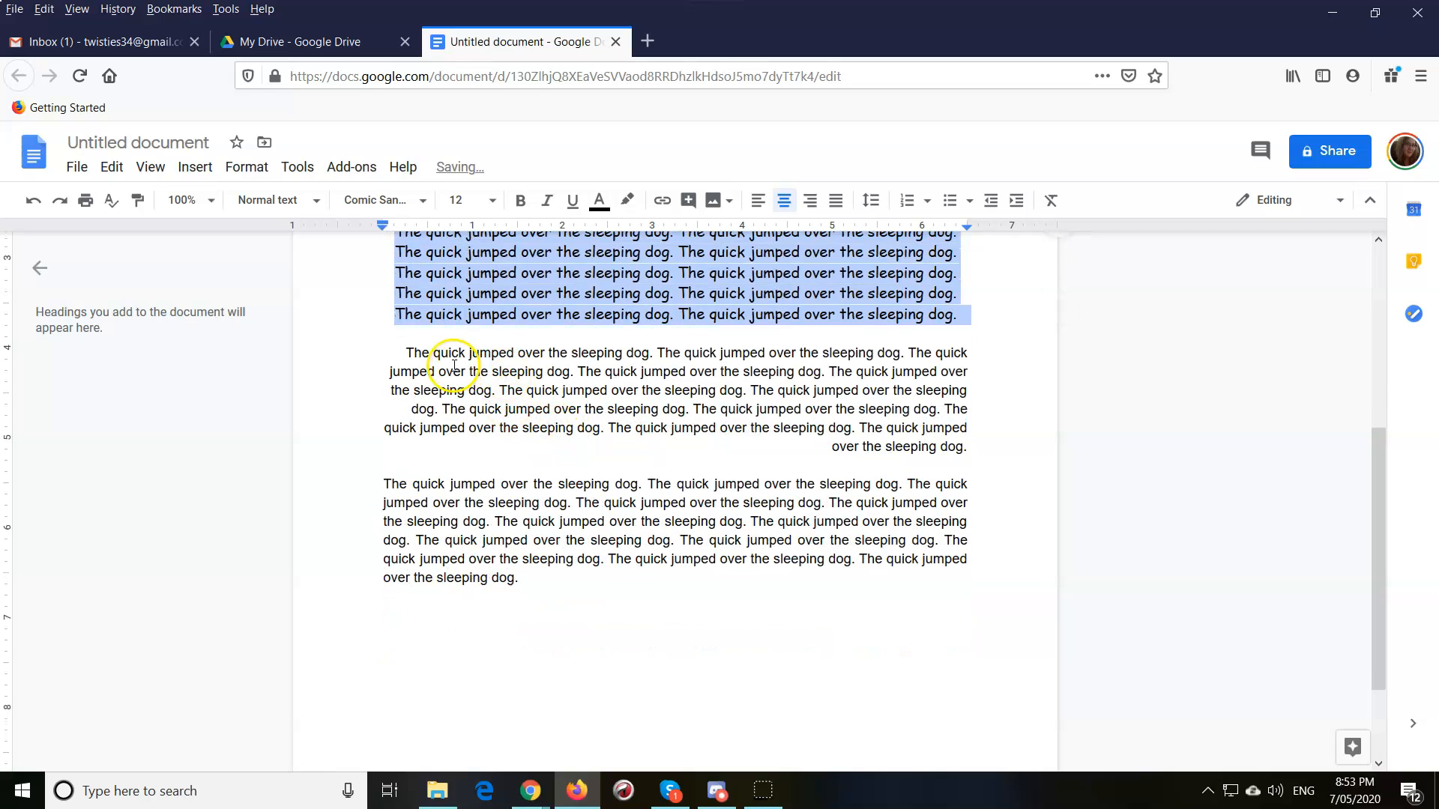
{"action": "left_click_drag", "start_coordinate": [405, 352], "coordinate": [982, 444]}
{"action": "key", "text": "ctrl+c"}
{"action": "left_click", "coordinate": [383, 207]}
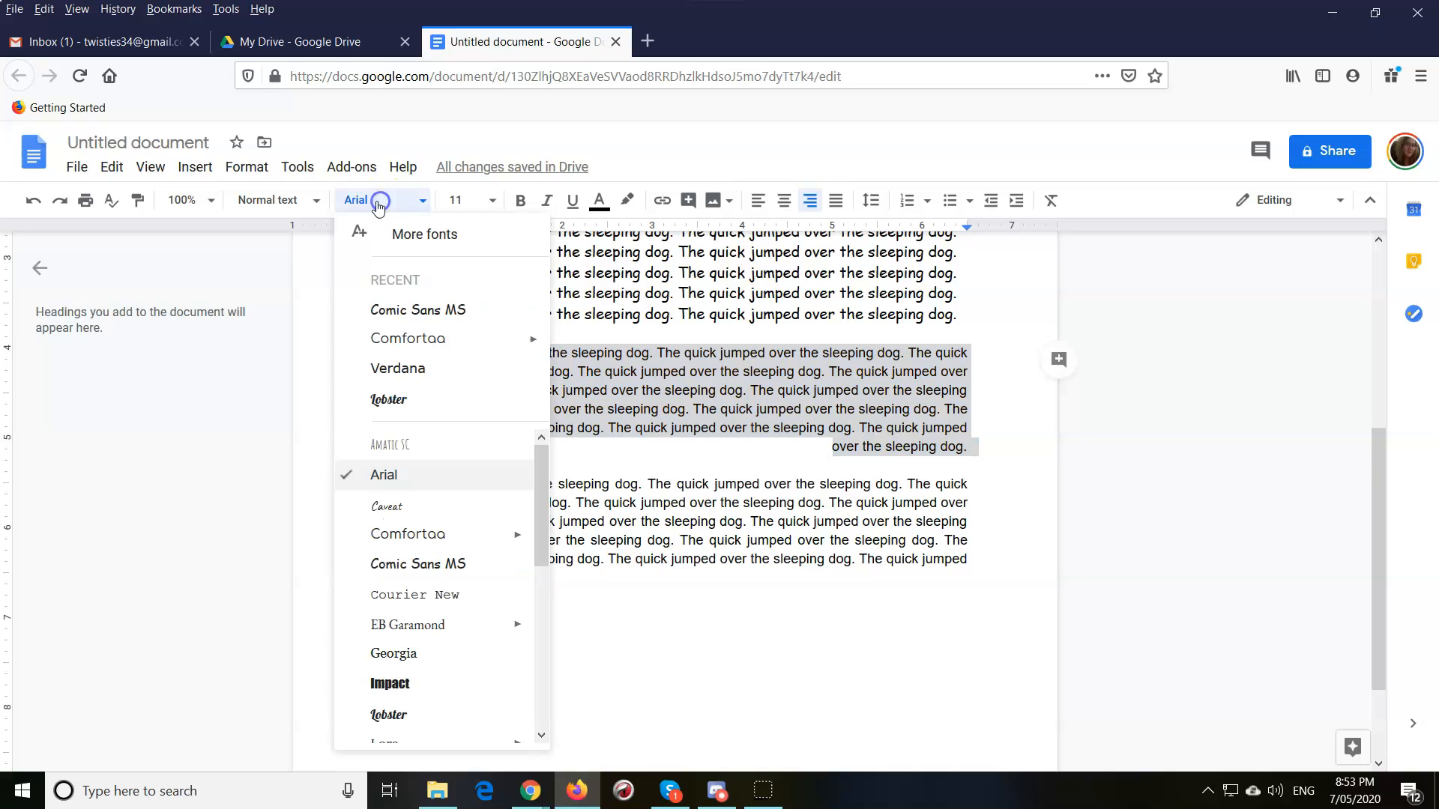
{"action": "mouse_move", "coordinate": [448, 552]}
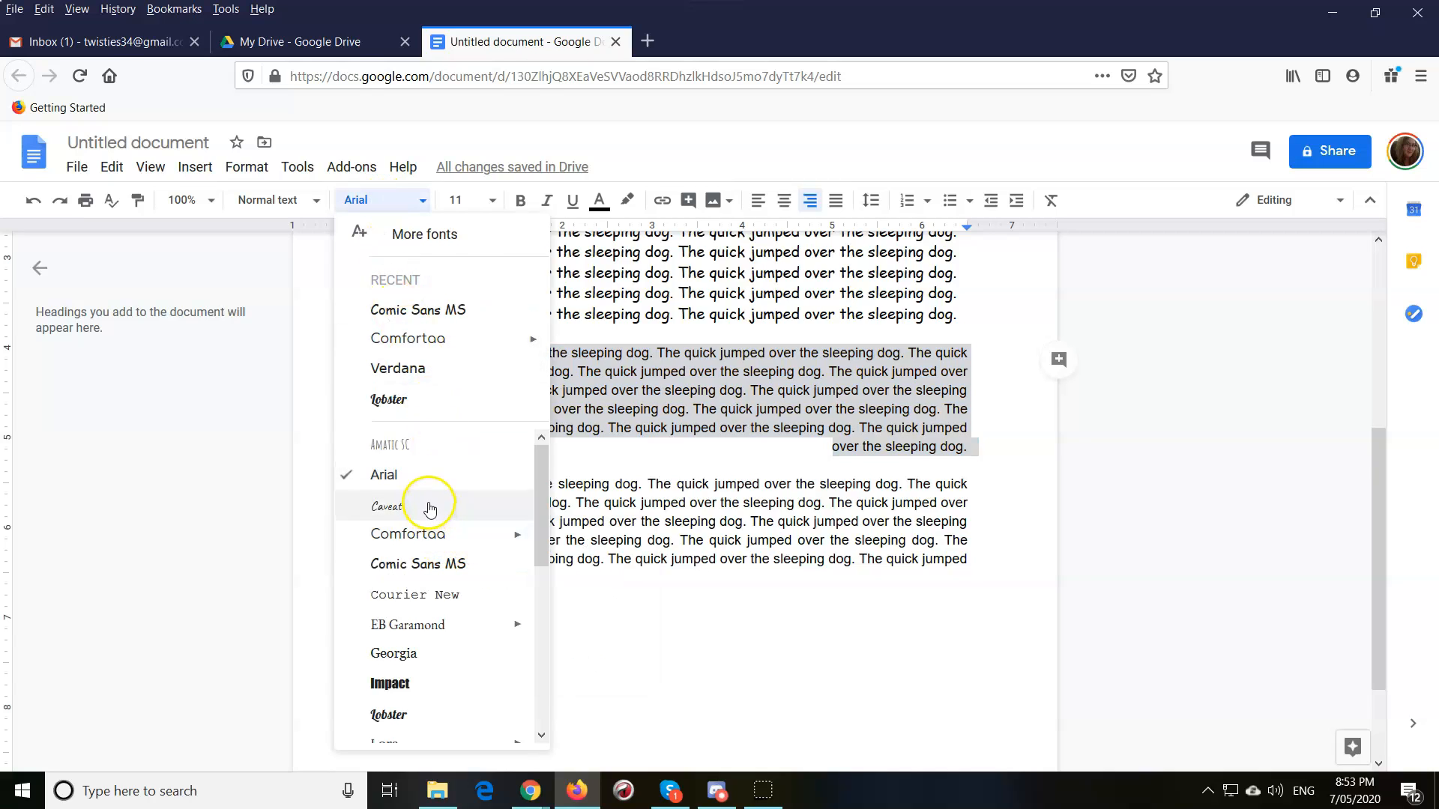
{"action": "left_click", "coordinate": [420, 506]}
{"action": "left_click", "coordinate": [493, 201]}
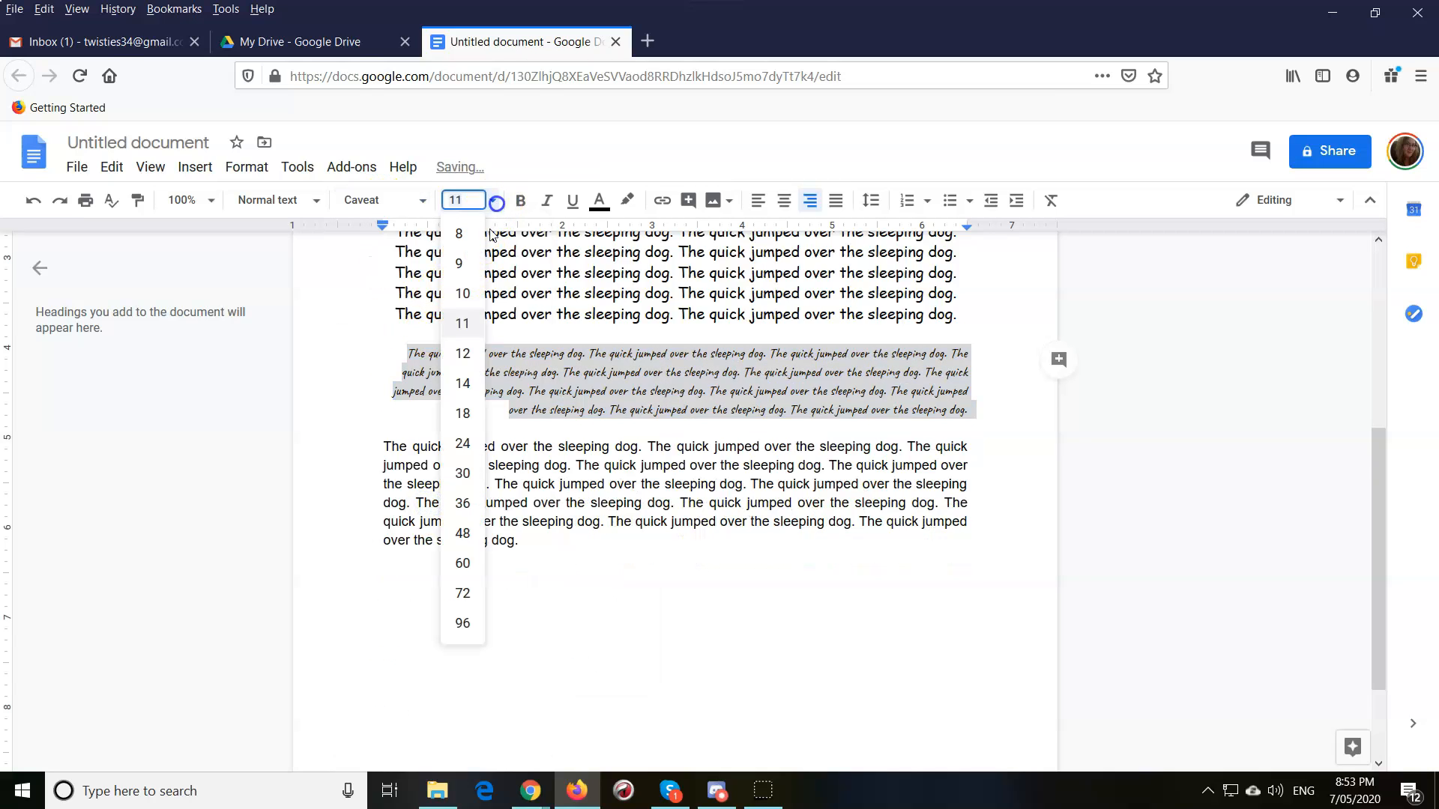
{"action": "left_click", "coordinate": [462, 413]}
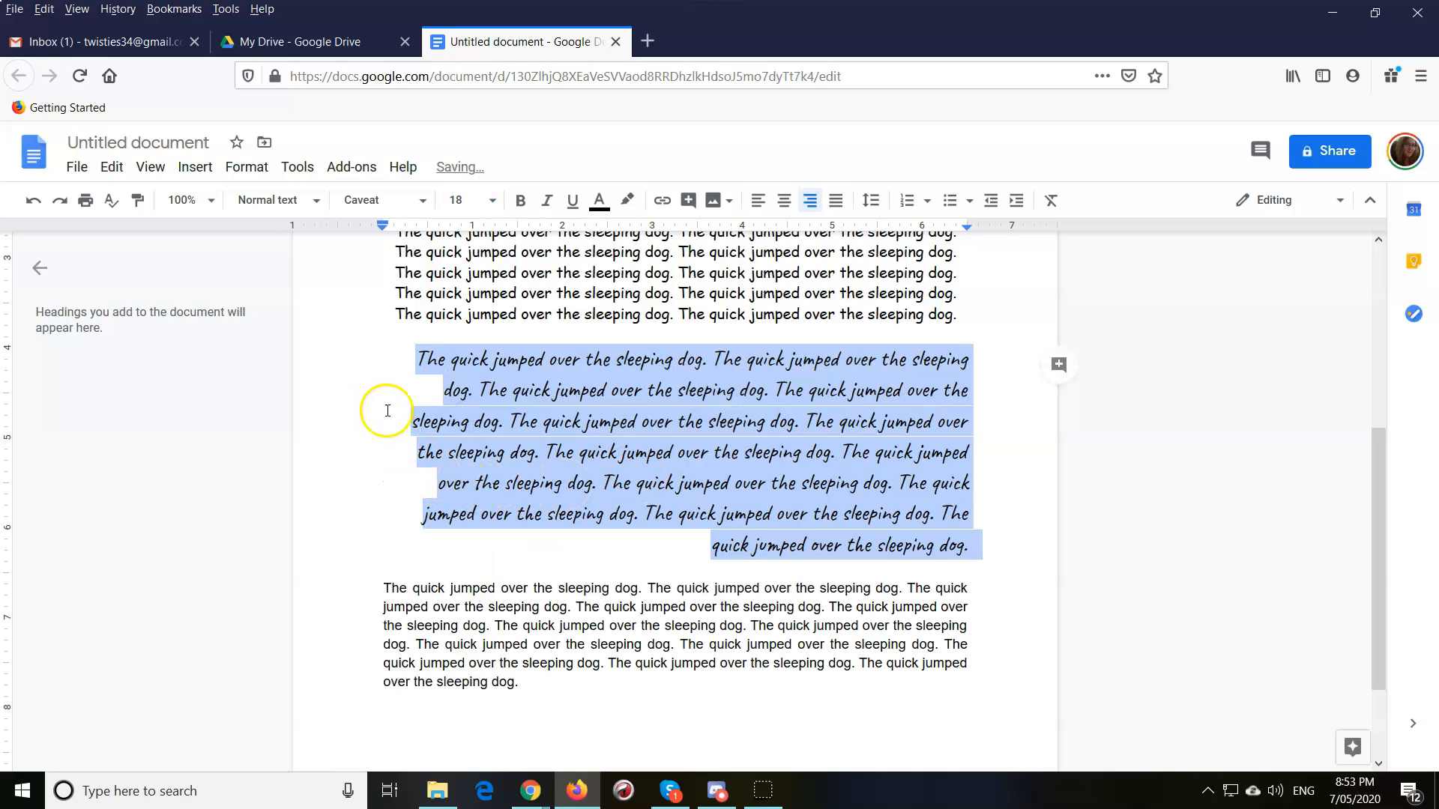
Step: Insert a page break after the fourth paragraph and enter "Lists" at the start of the new page
{"action": "scroll", "coordinate": [610, 482], "scroll_direction": "up", "scroll_amount": 3}
{"action": "scroll", "coordinate": [599, 457], "scroll_direction": "down", "scroll_amount": 4}
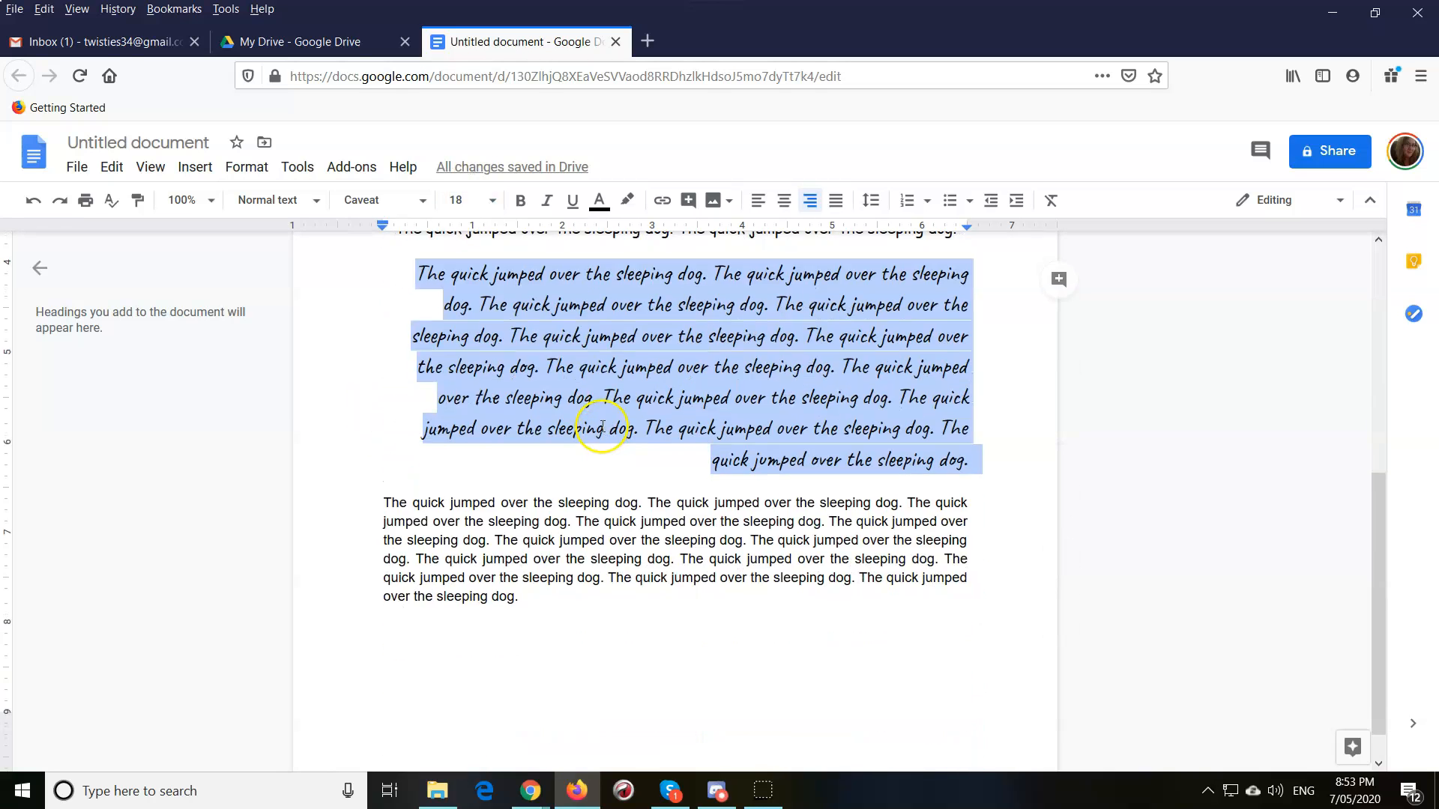
{"action": "left_click", "coordinate": [539, 598]}
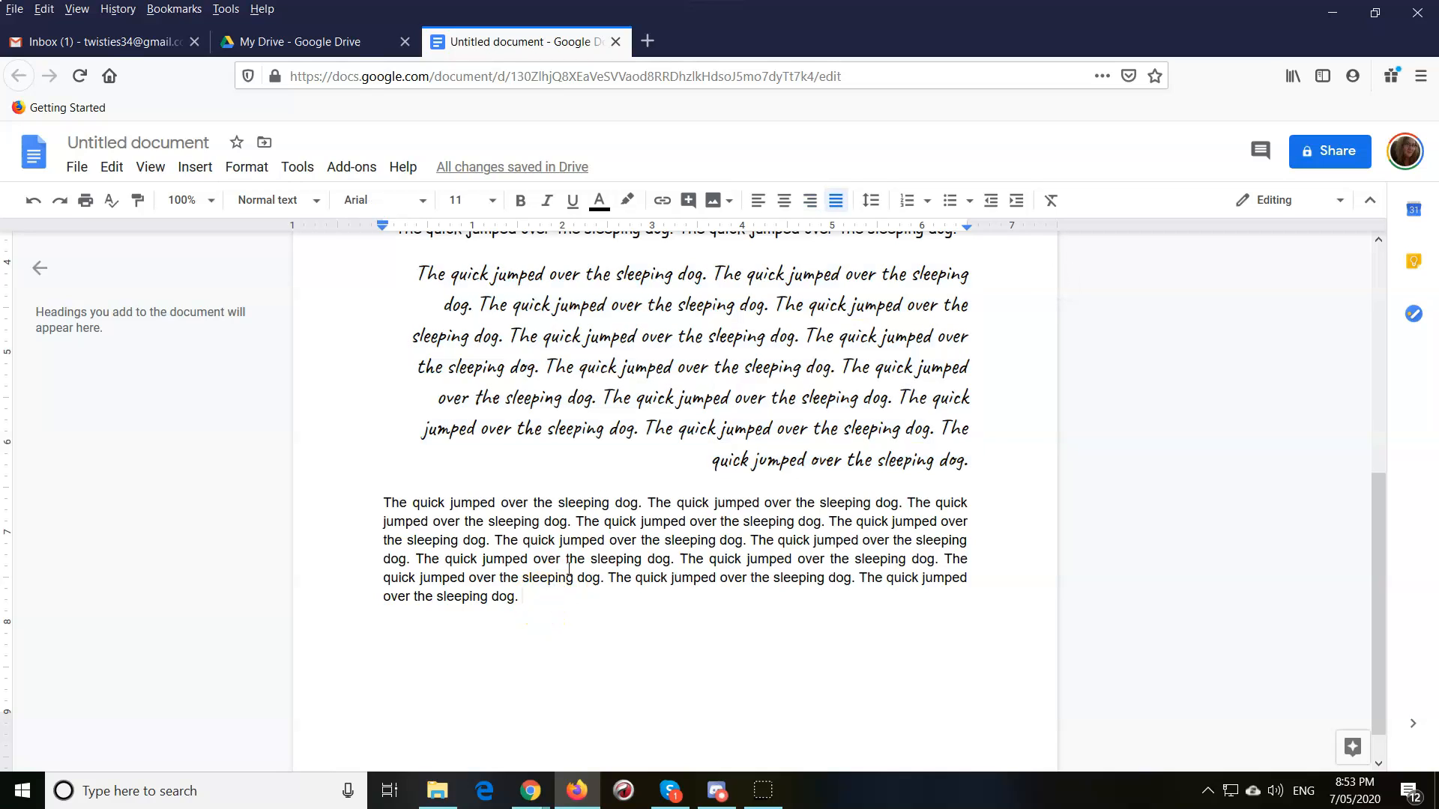
{"action": "key", "text": "Return"}
{"action": "key", "text": "ctrl+Return"}
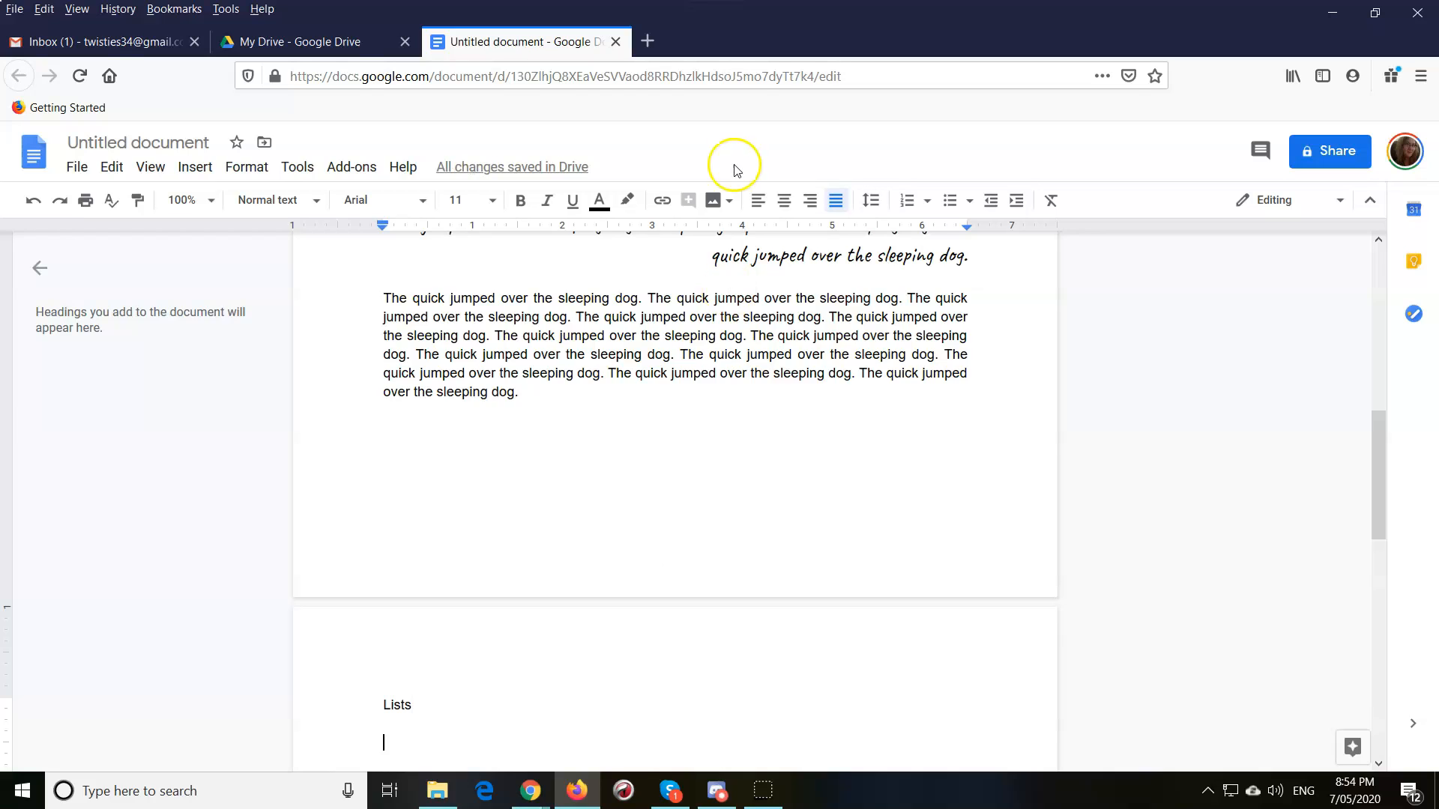
{"action": "scroll", "coordinate": [704, 278], "scroll_direction": "down", "scroll_amount": 3}
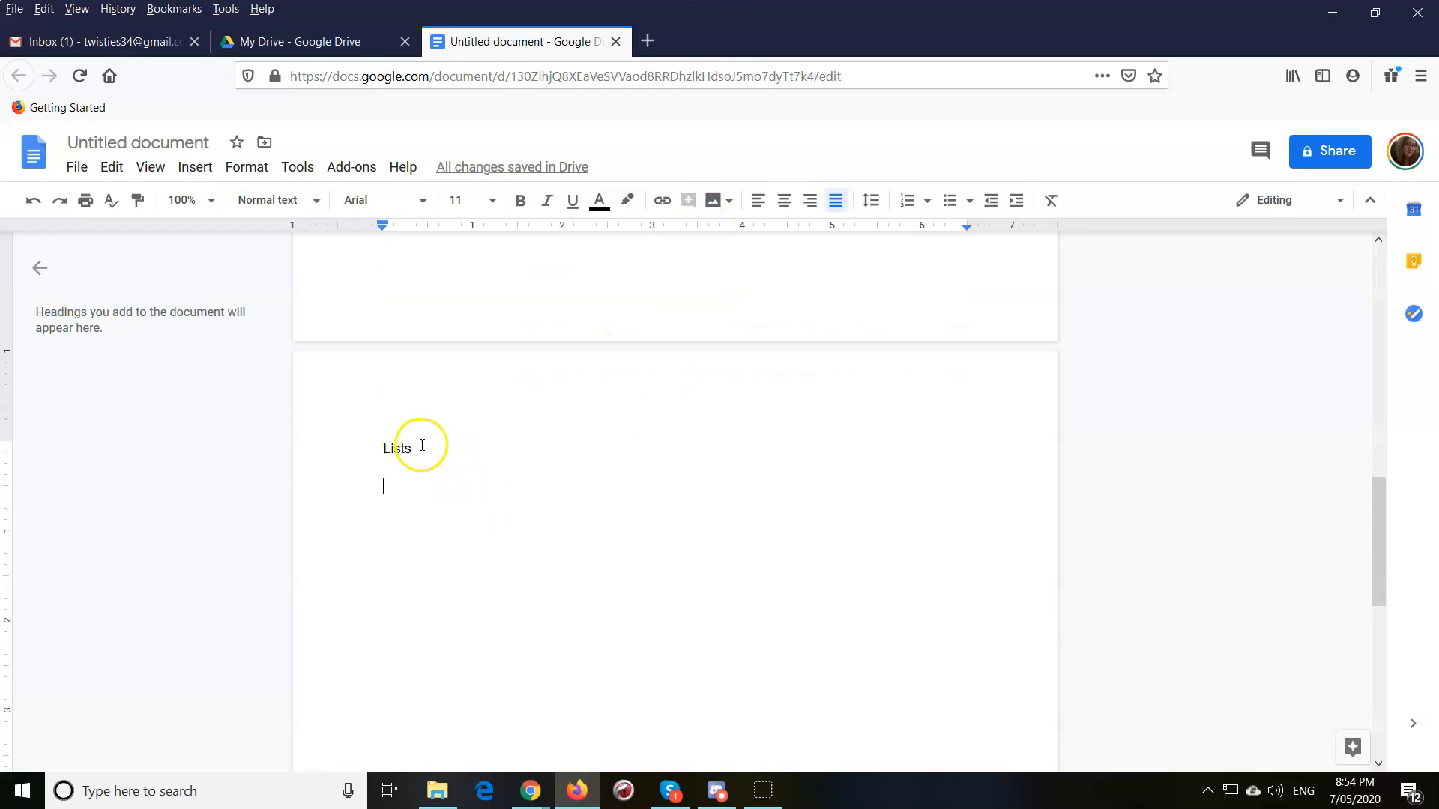
{"action": "key", "text": "Return"}
Step: Apply the Heading 1 style to "Lists" and start a new line below it
{"action": "left_click_drag", "start_coordinate": [385, 448], "coordinate": [426, 449]}
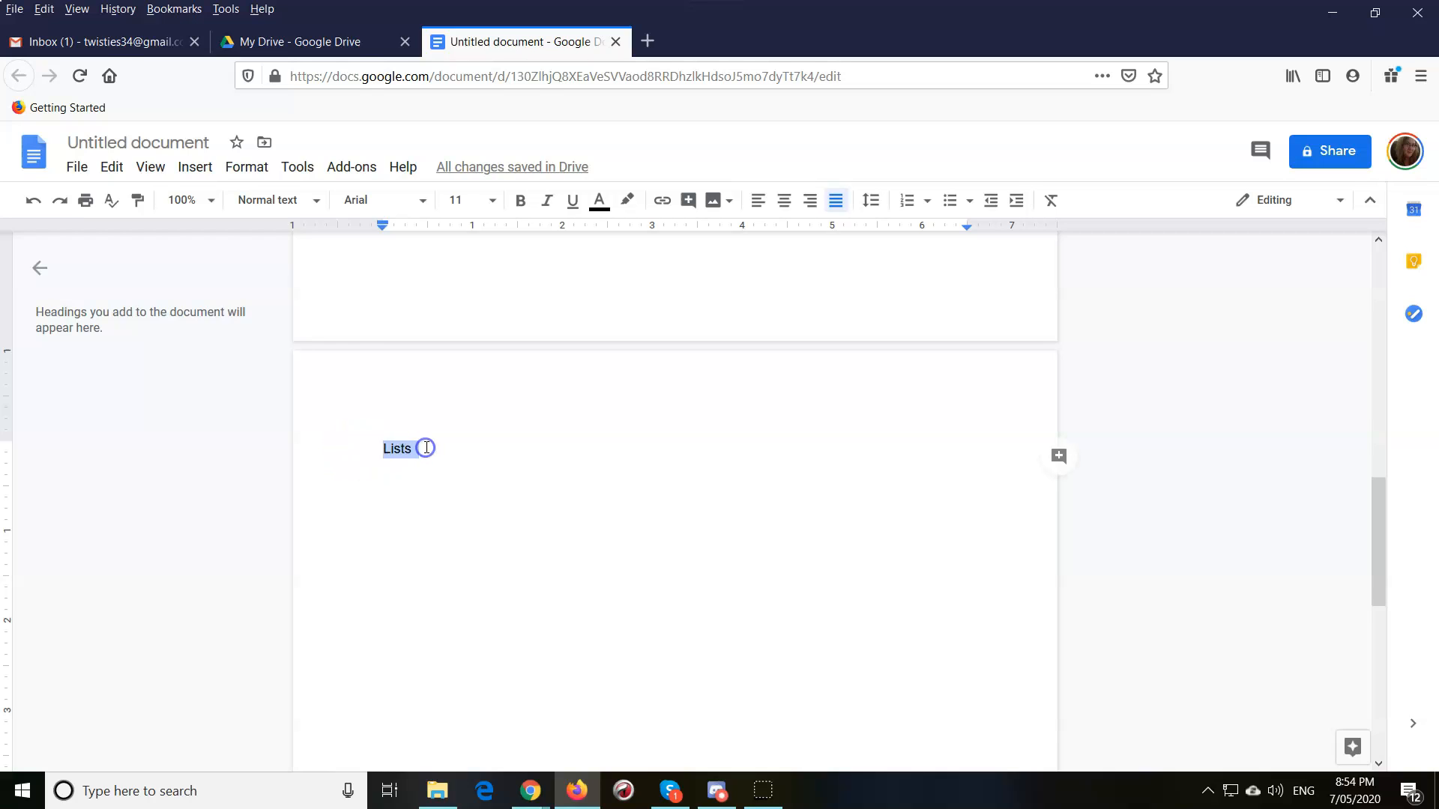
{"action": "left_click", "coordinate": [291, 203]}
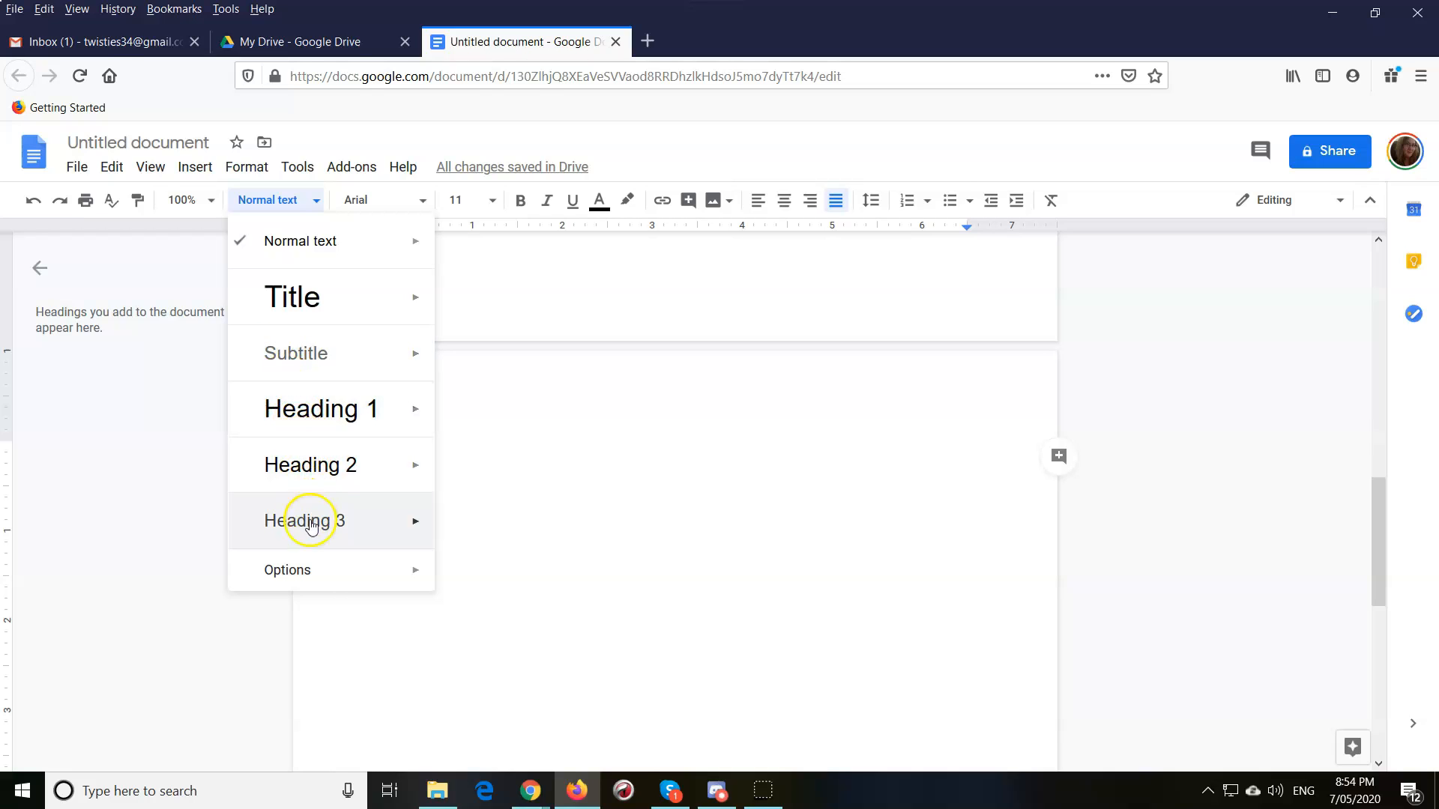
{"action": "mouse_move", "coordinate": [315, 584]}
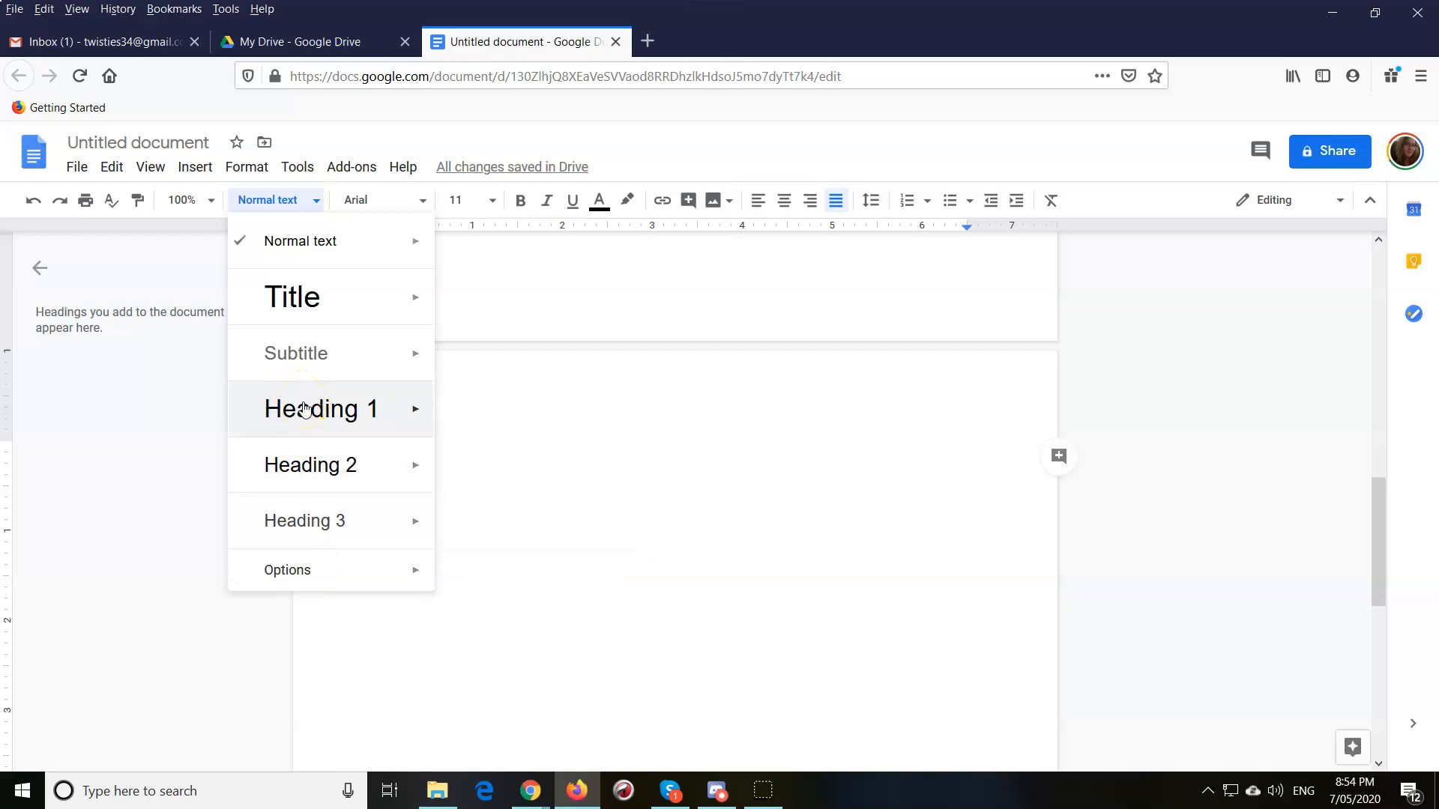
{"action": "left_click", "coordinate": [304, 408]}
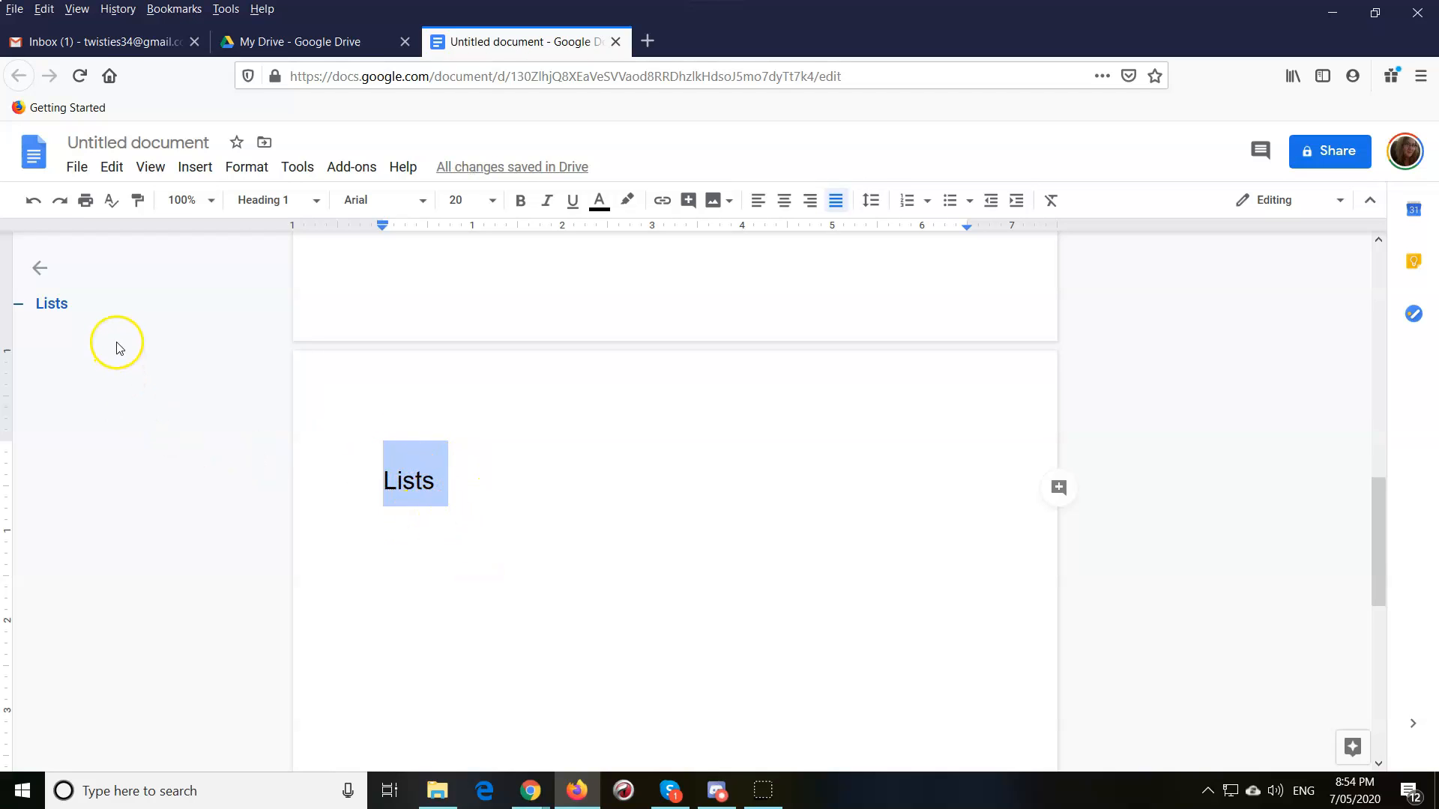
{"action": "left_click", "coordinate": [433, 480]}
{"action": "key", "text": "Return"}
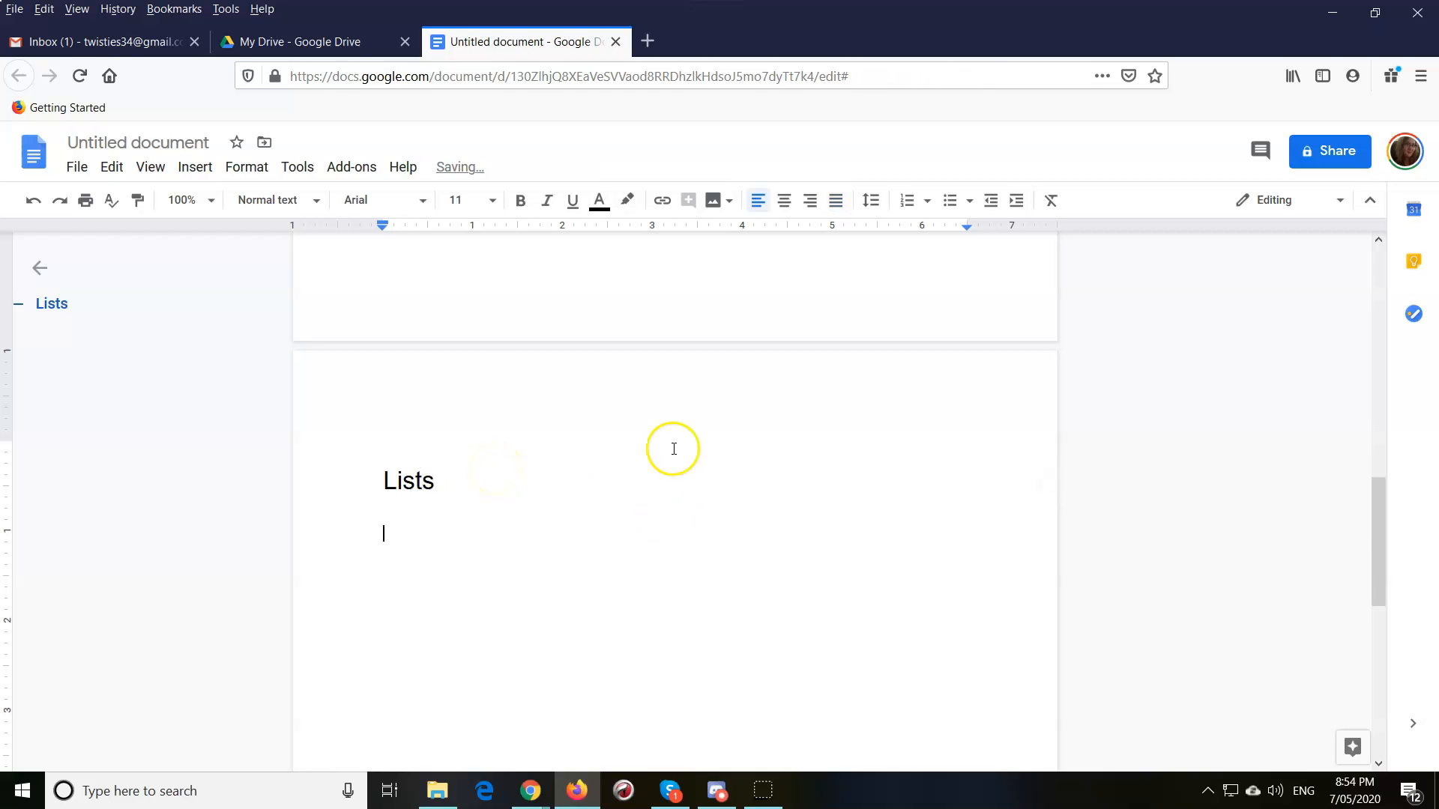
{"action": "key", "text": "ctrl+v"}
Step: Add the line "Sample Text" above the first paragraph on the first page, separated by a blank line
{"action": "scroll", "coordinate": [626, 449], "scroll_direction": "up", "scroll_amount": 5}
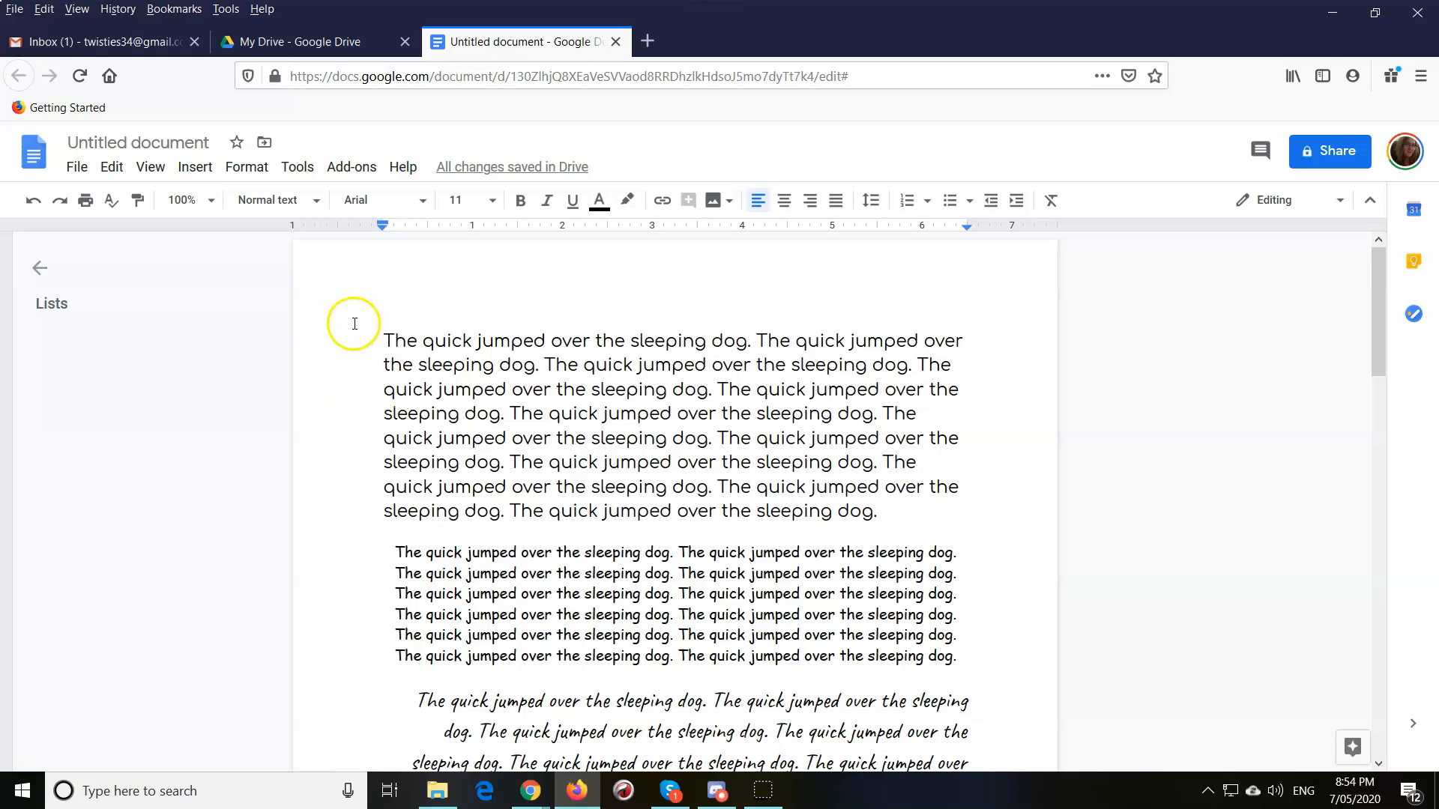
{"action": "left_click_drag", "start_coordinate": [379, 318], "coordinate": [457, 316]}
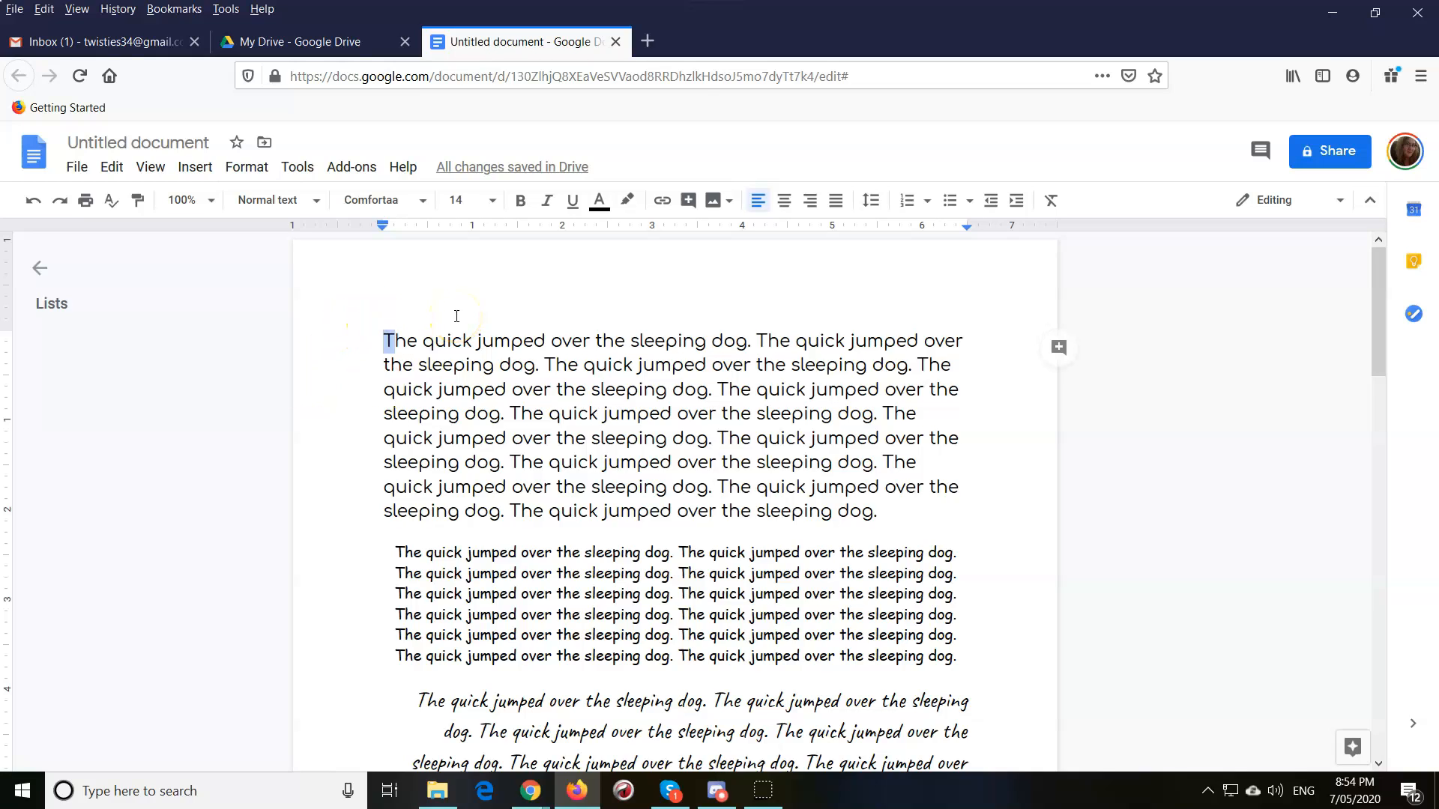
{"action": "key", "text": "Return"}
{"action": "key", "text": "Return"}
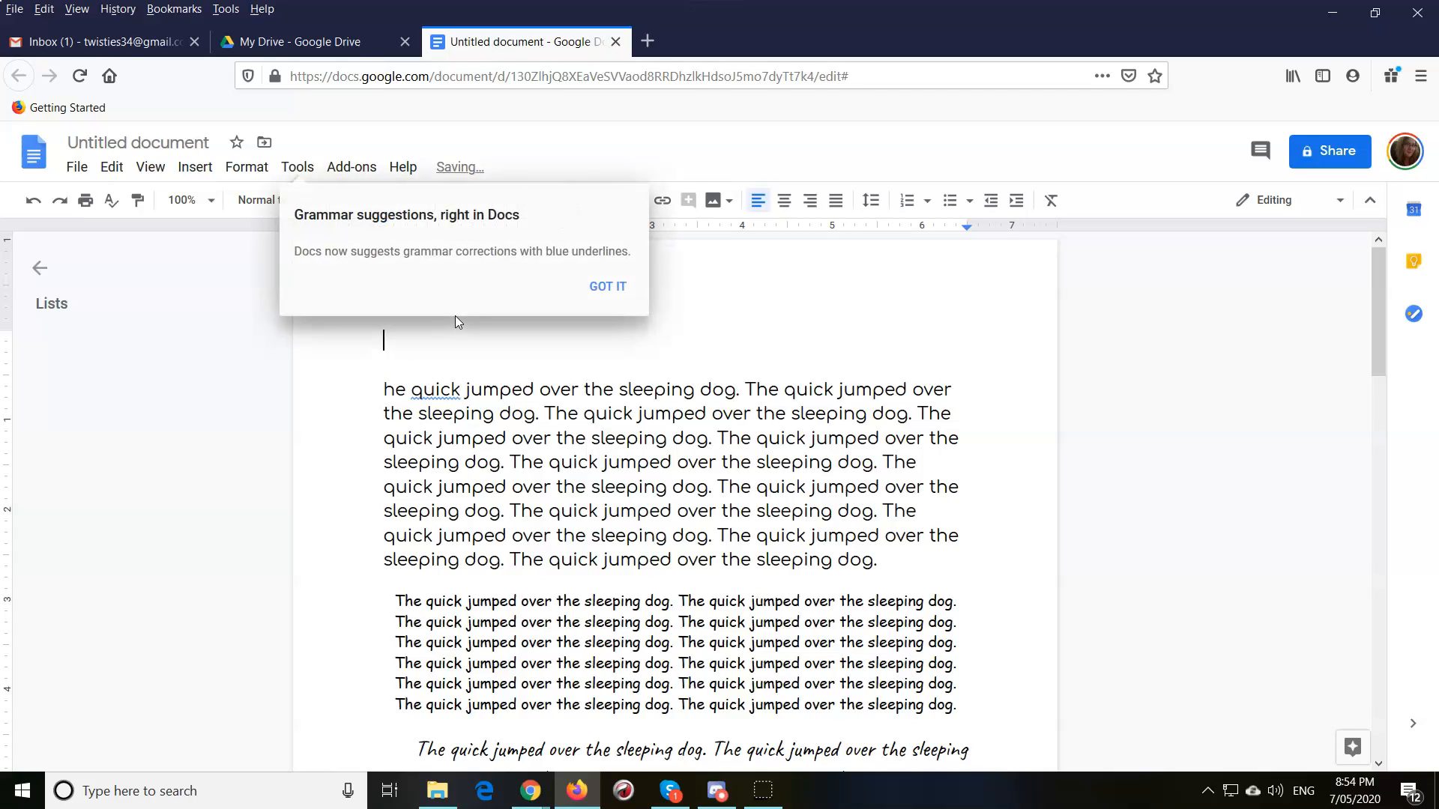
{"action": "type", "text": "Sample Text"}
Step: Dismiss the grammar suggestions notice and apply the Heading 1 style to "Sample Text"
{"action": "left_click_drag", "start_coordinate": [688, 339], "coordinate": [410, 339]}
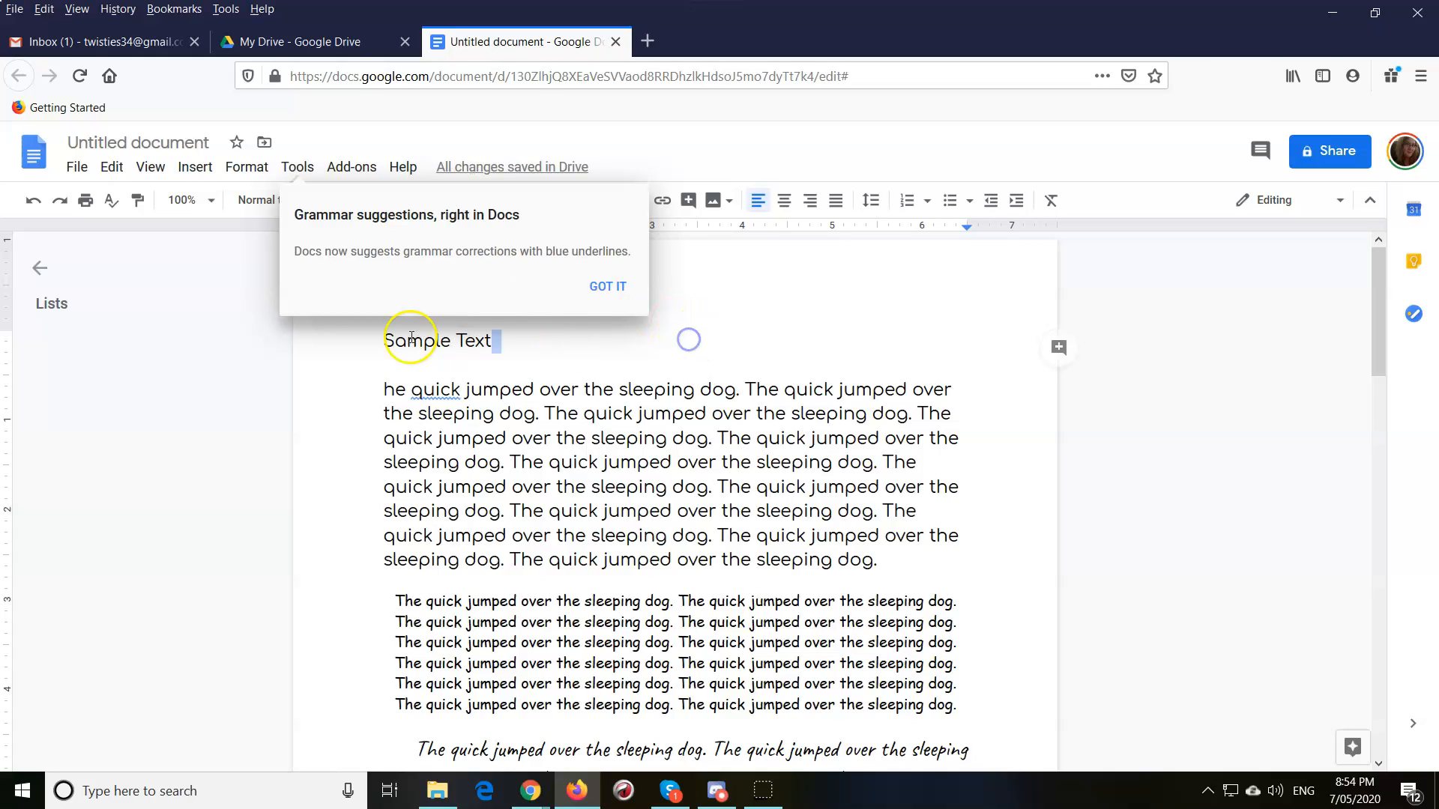
{"action": "left_click", "coordinate": [608, 286]}
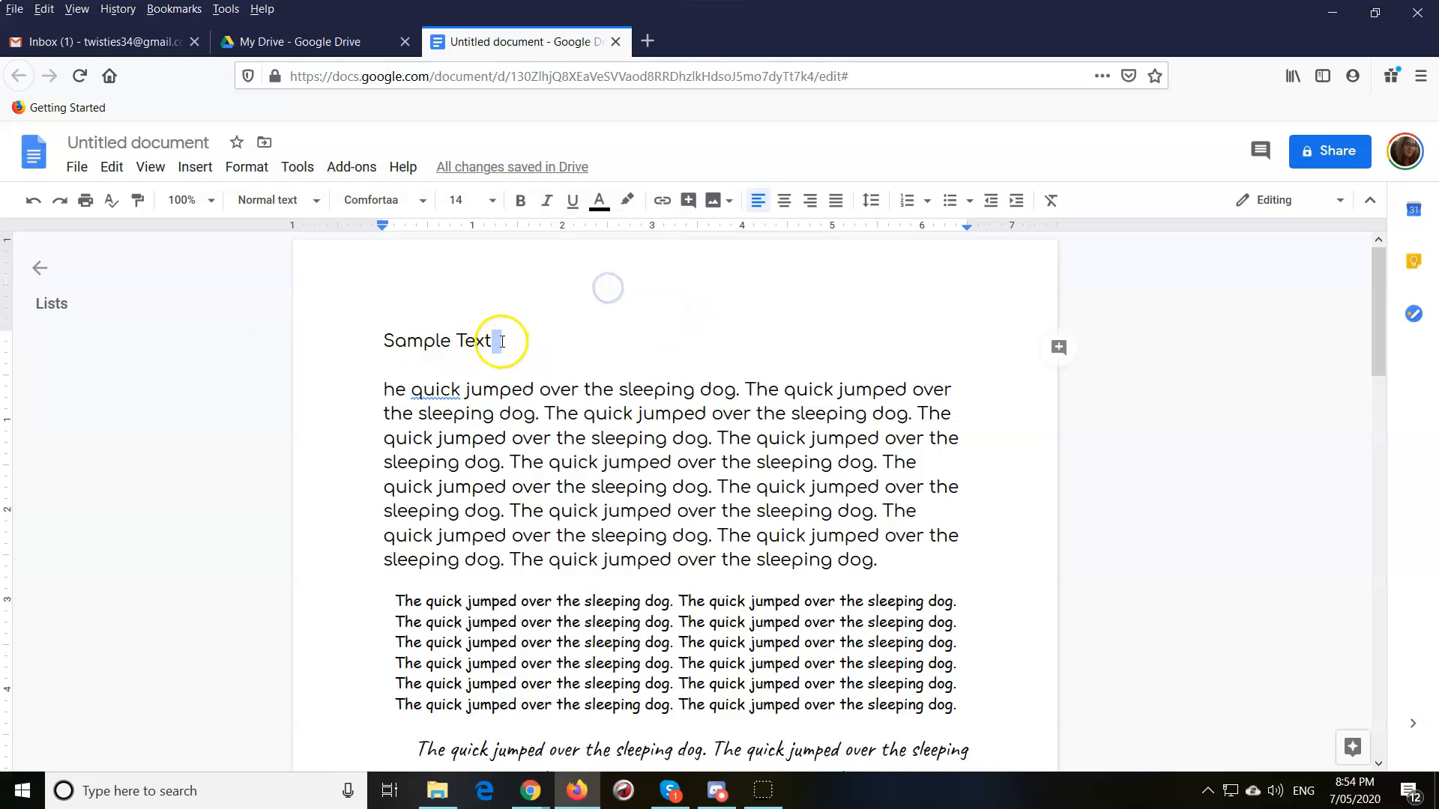
{"action": "left_click_drag", "start_coordinate": [508, 334], "coordinate": [354, 338]}
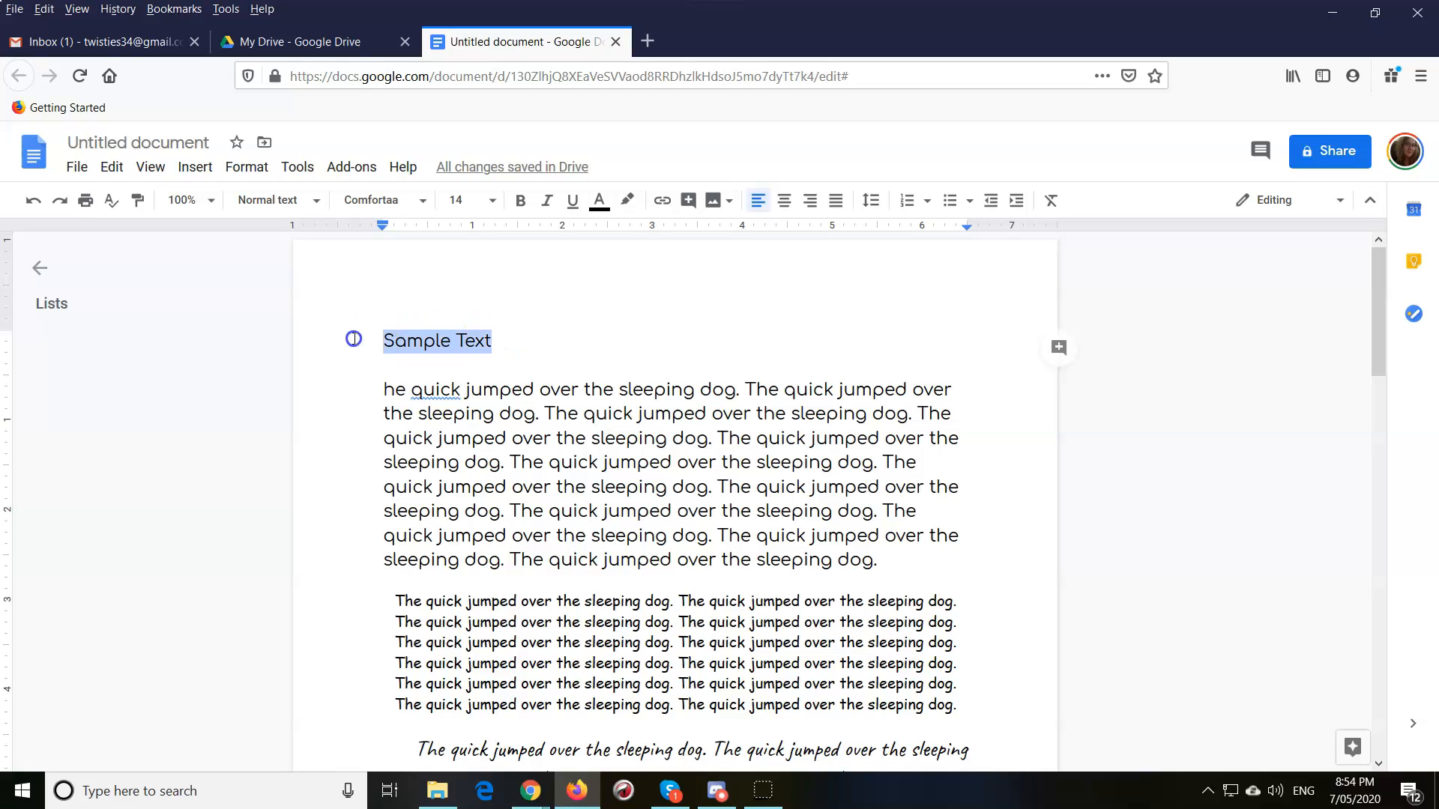
{"action": "left_click", "coordinate": [288, 201]}
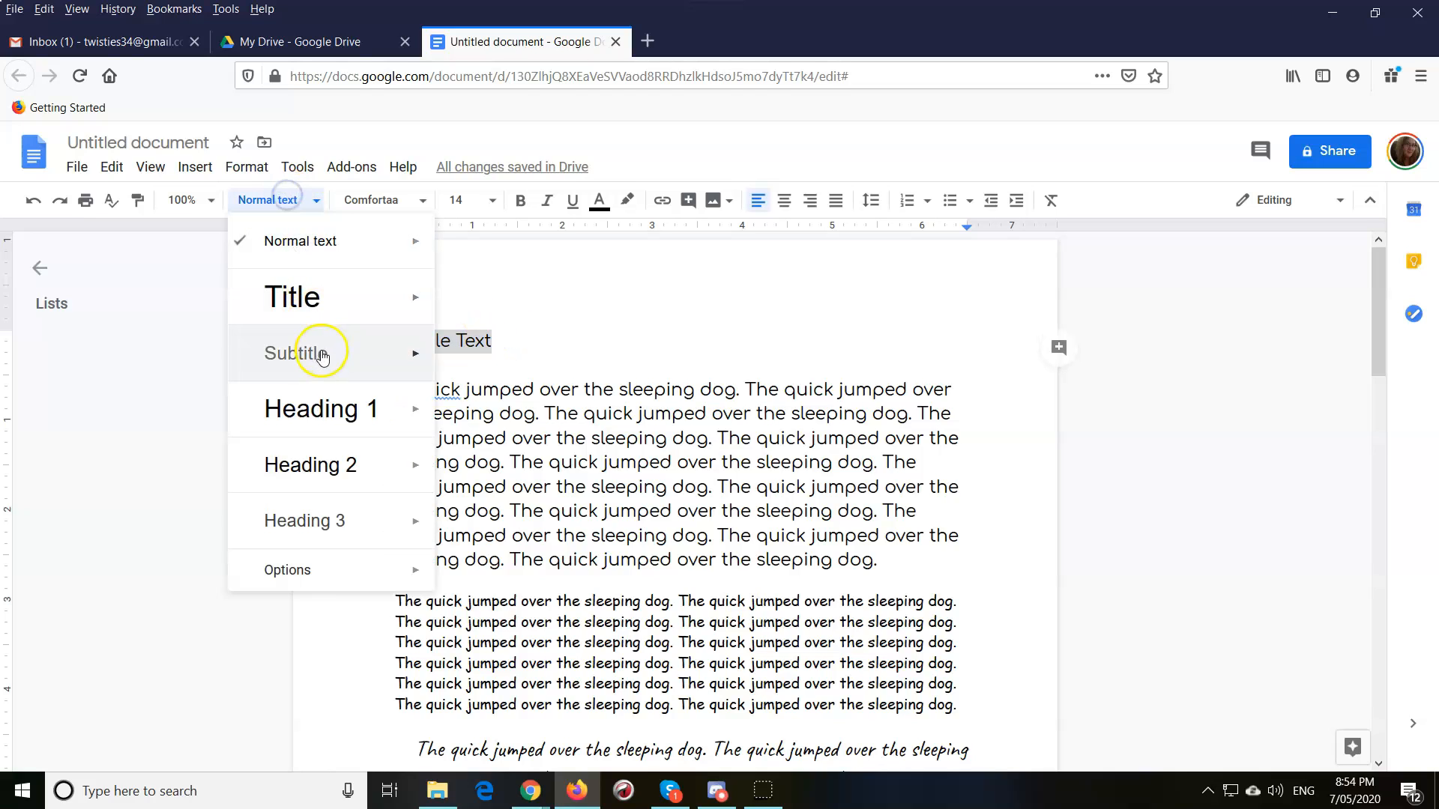
{"action": "left_click", "coordinate": [321, 408]}
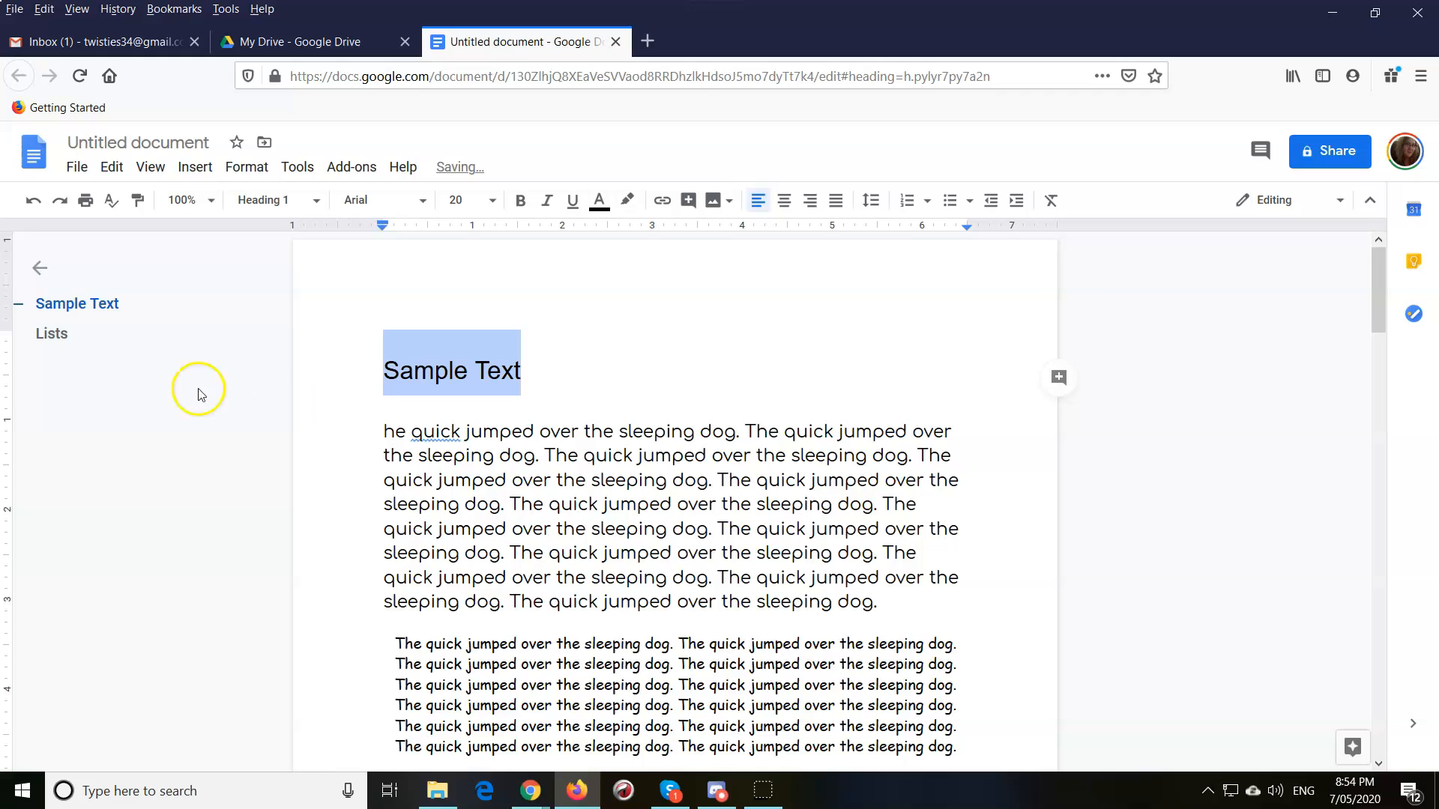
Step: Use the document outline to jump back and forth between the Sample Text and Lists headings
{"action": "left_click", "coordinate": [68, 315]}
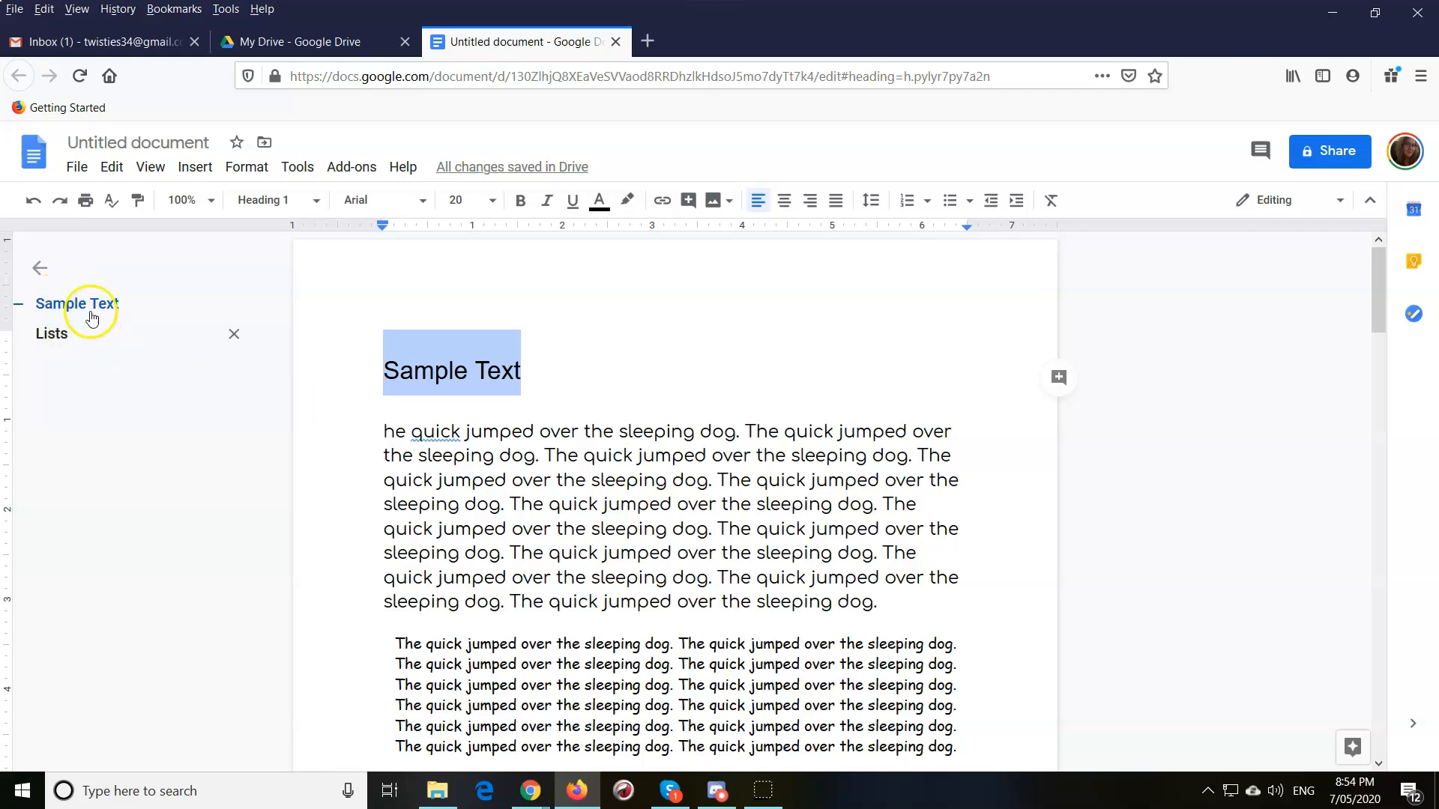
{"action": "mouse_move", "coordinate": [58, 333]}
{"action": "left_click", "coordinate": [52, 335]}
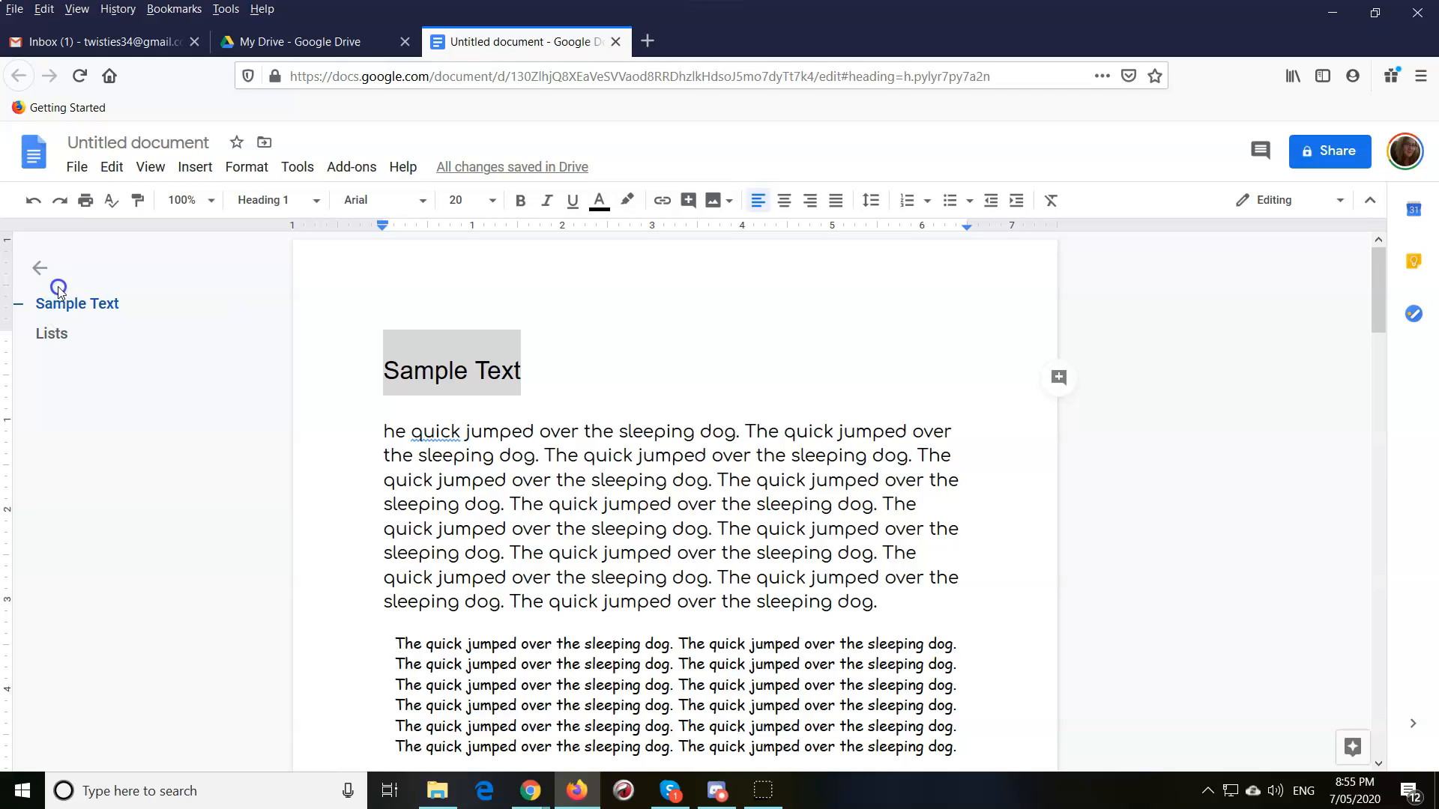
{"action": "left_click", "coordinate": [51, 334]}
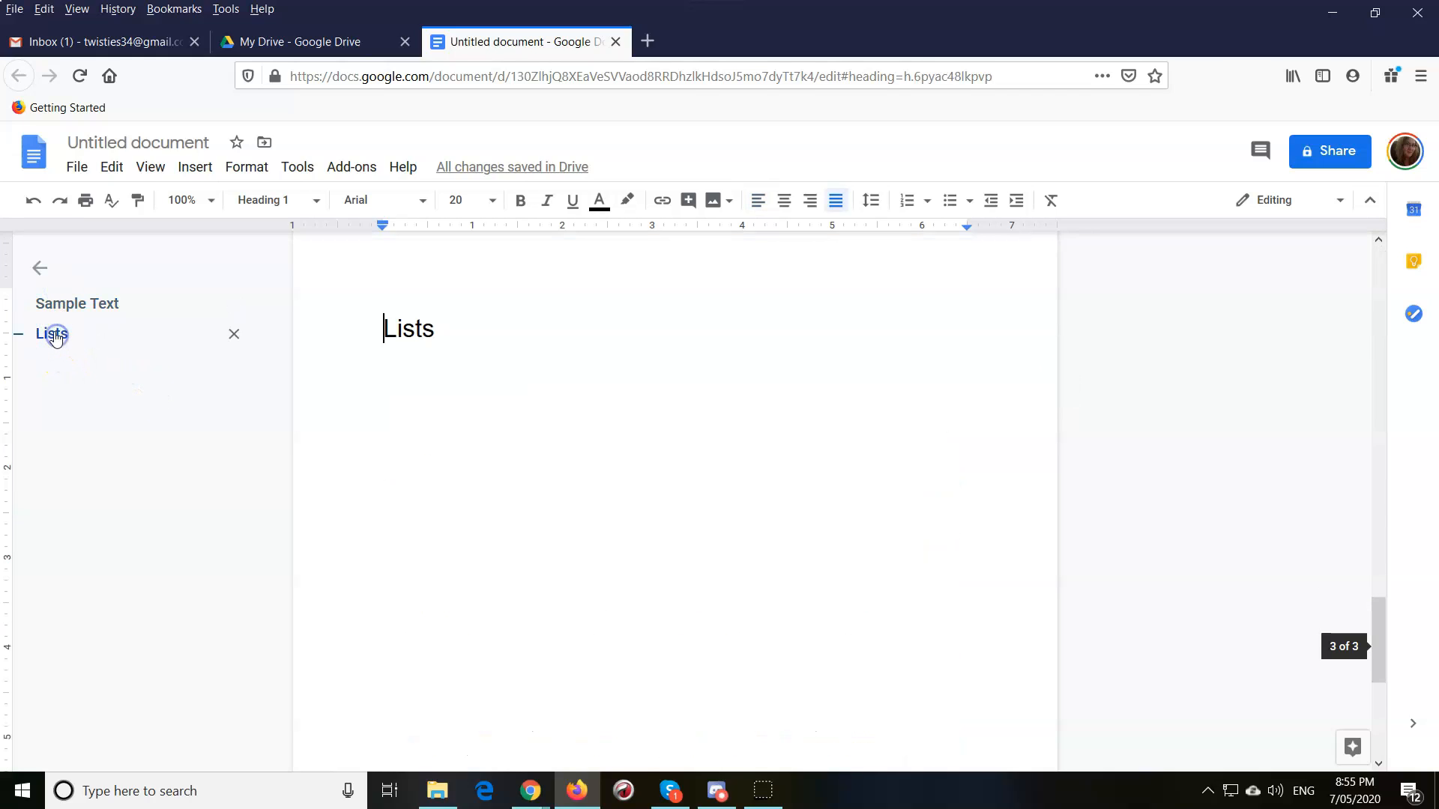
{"action": "left_click", "coordinate": [62, 303]}
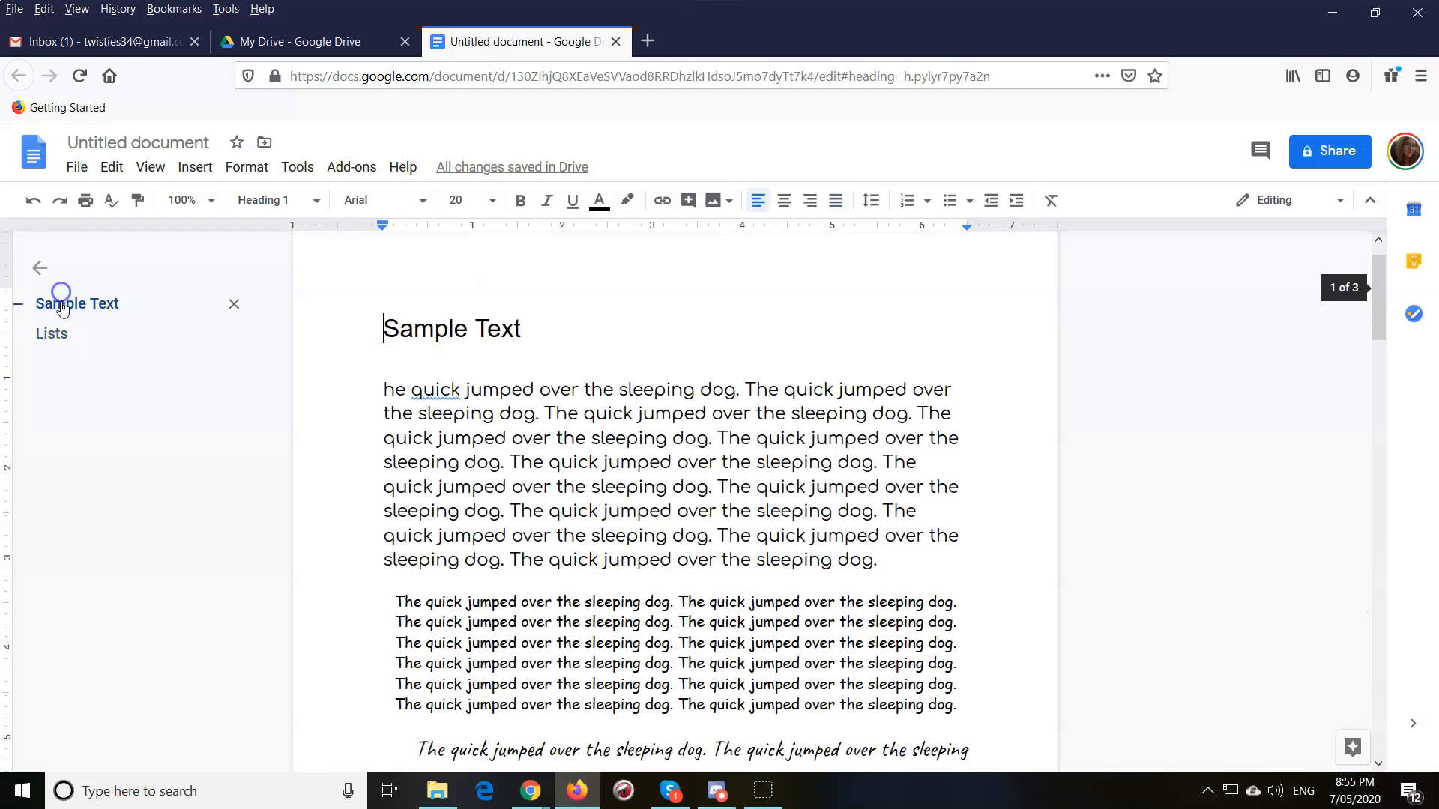
{"action": "left_click", "coordinate": [61, 341]}
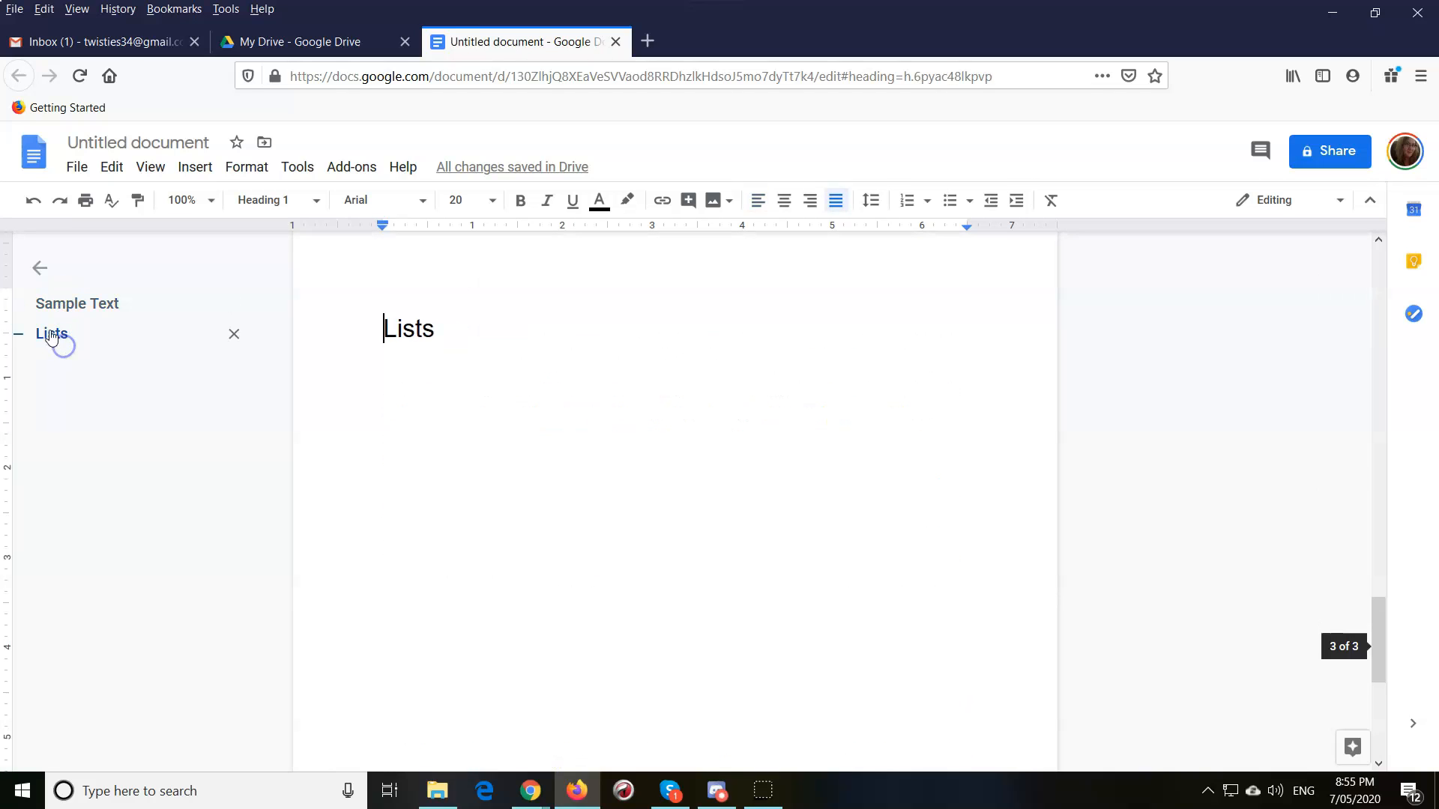
{"action": "left_click", "coordinate": [61, 303]}
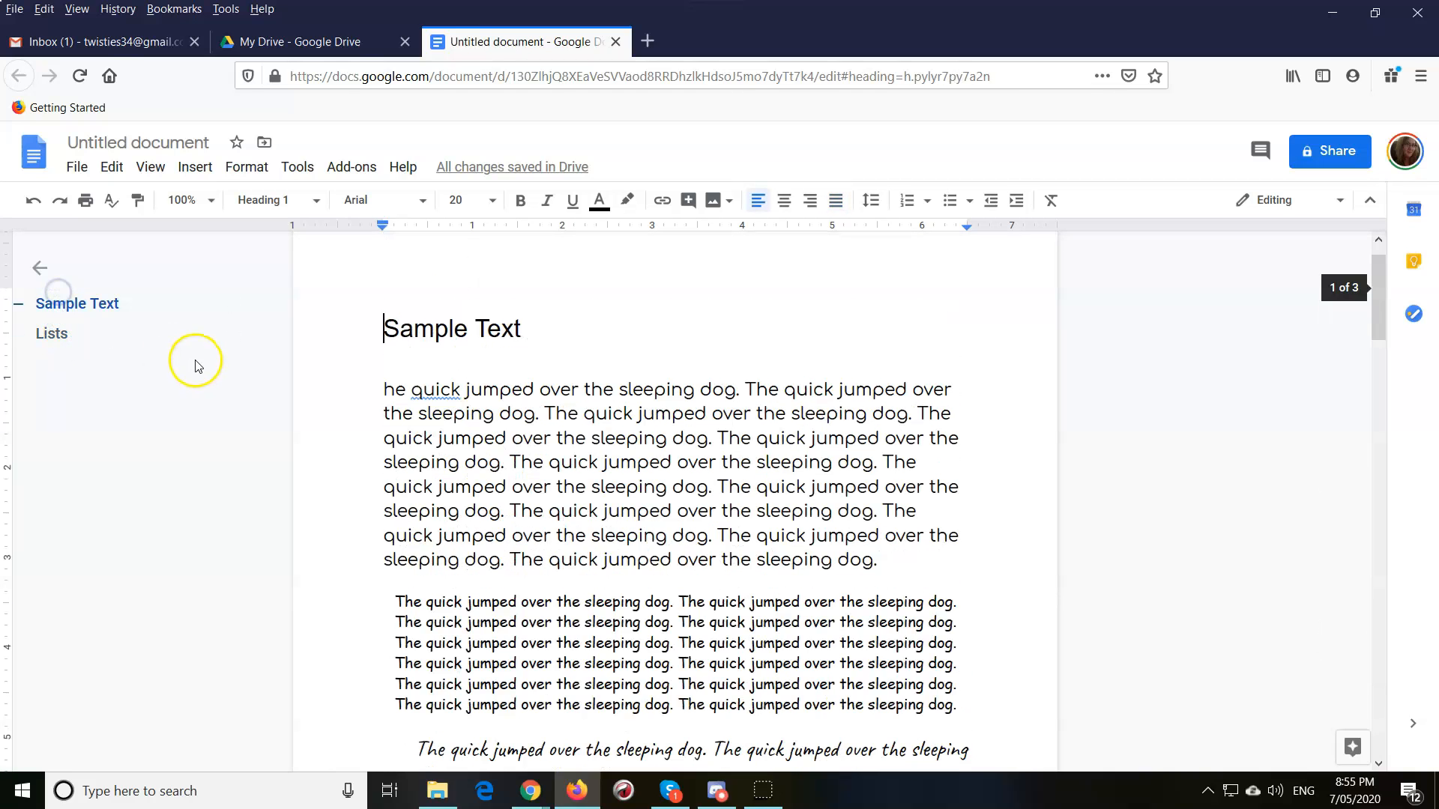
Step: Jump from the Lists heading to Sample Text and back to Lists using the document outline
{"action": "left_click", "coordinate": [58, 335]}
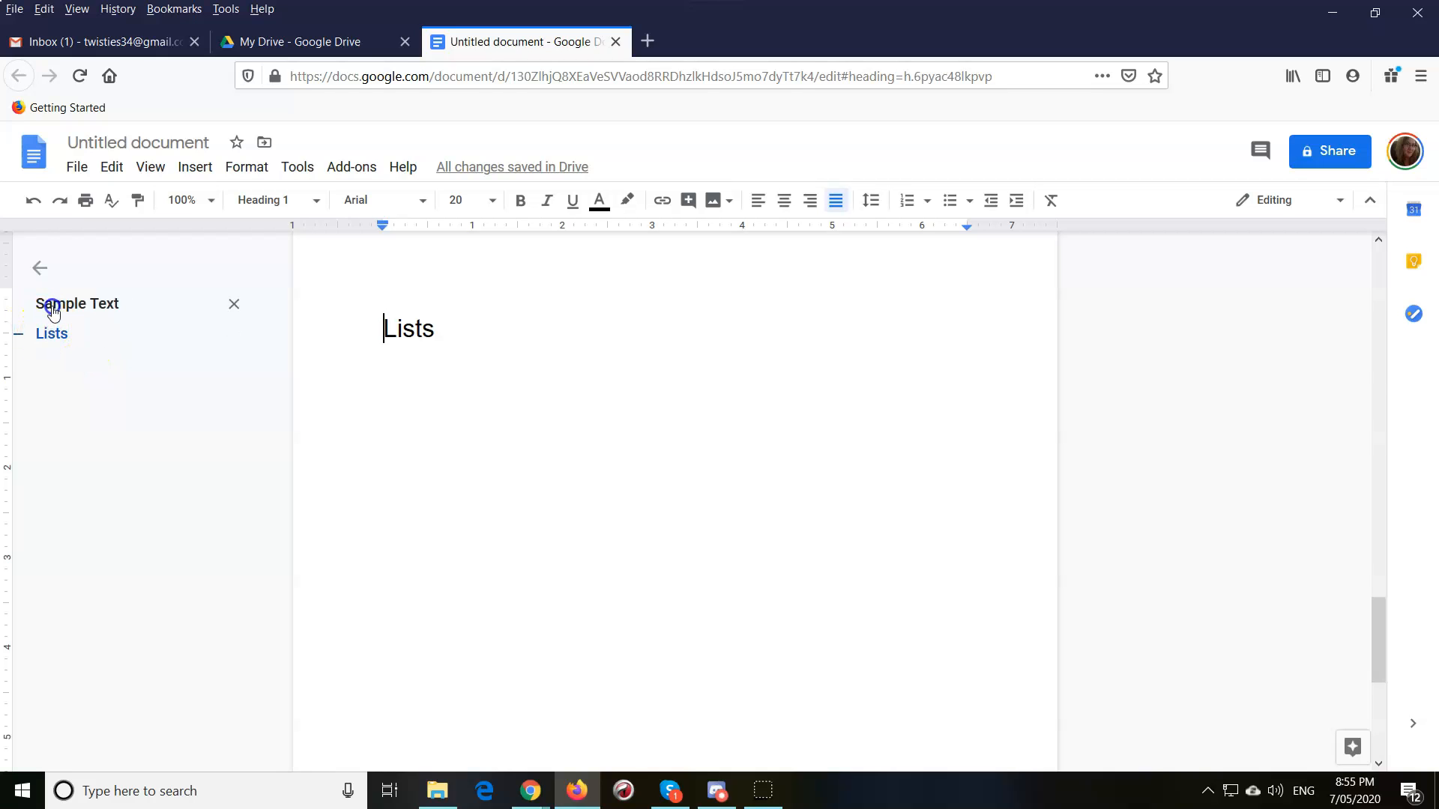
{"action": "left_click", "coordinate": [53, 308]}
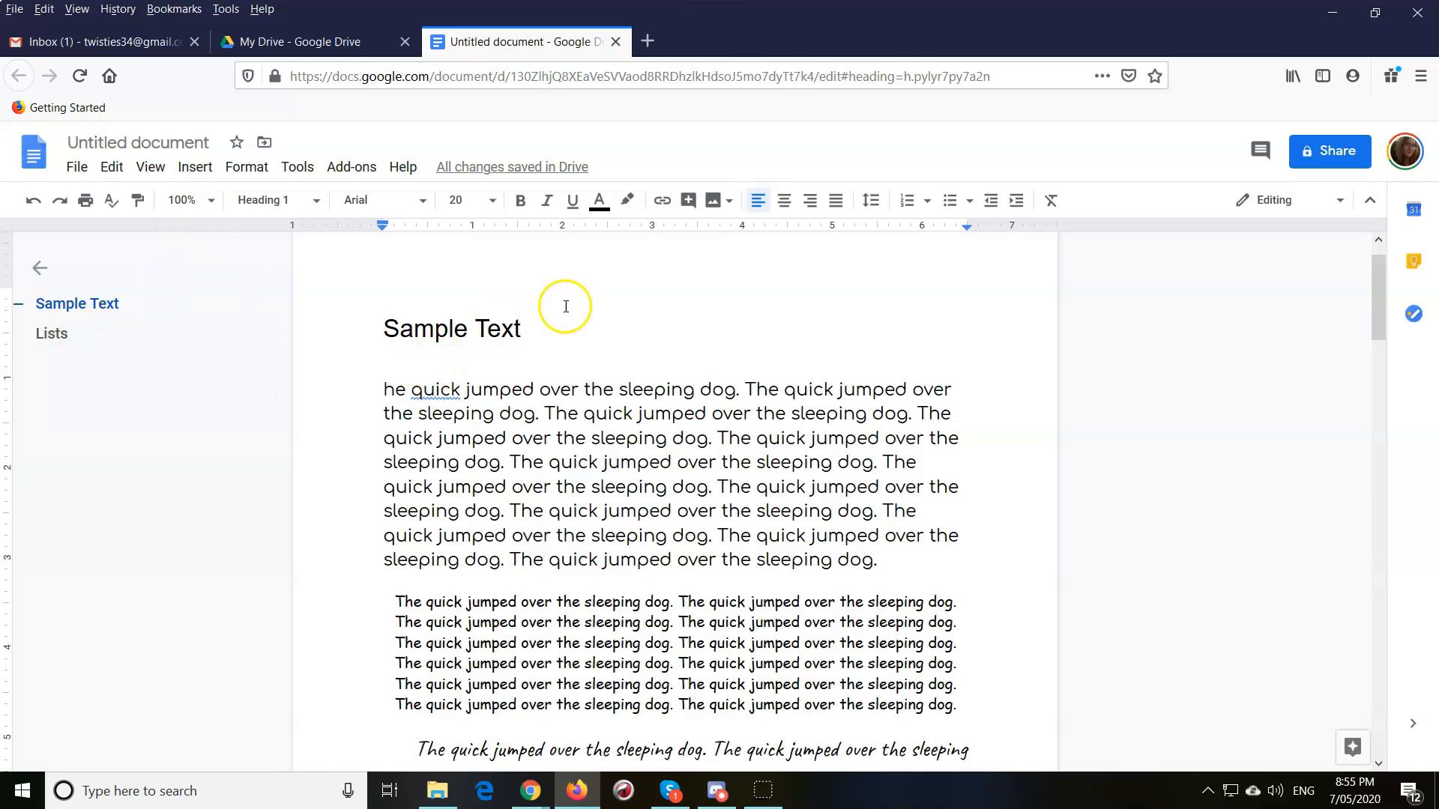
{"action": "scroll", "coordinate": [762, 367], "scroll_direction": "down", "scroll_amount": 6}
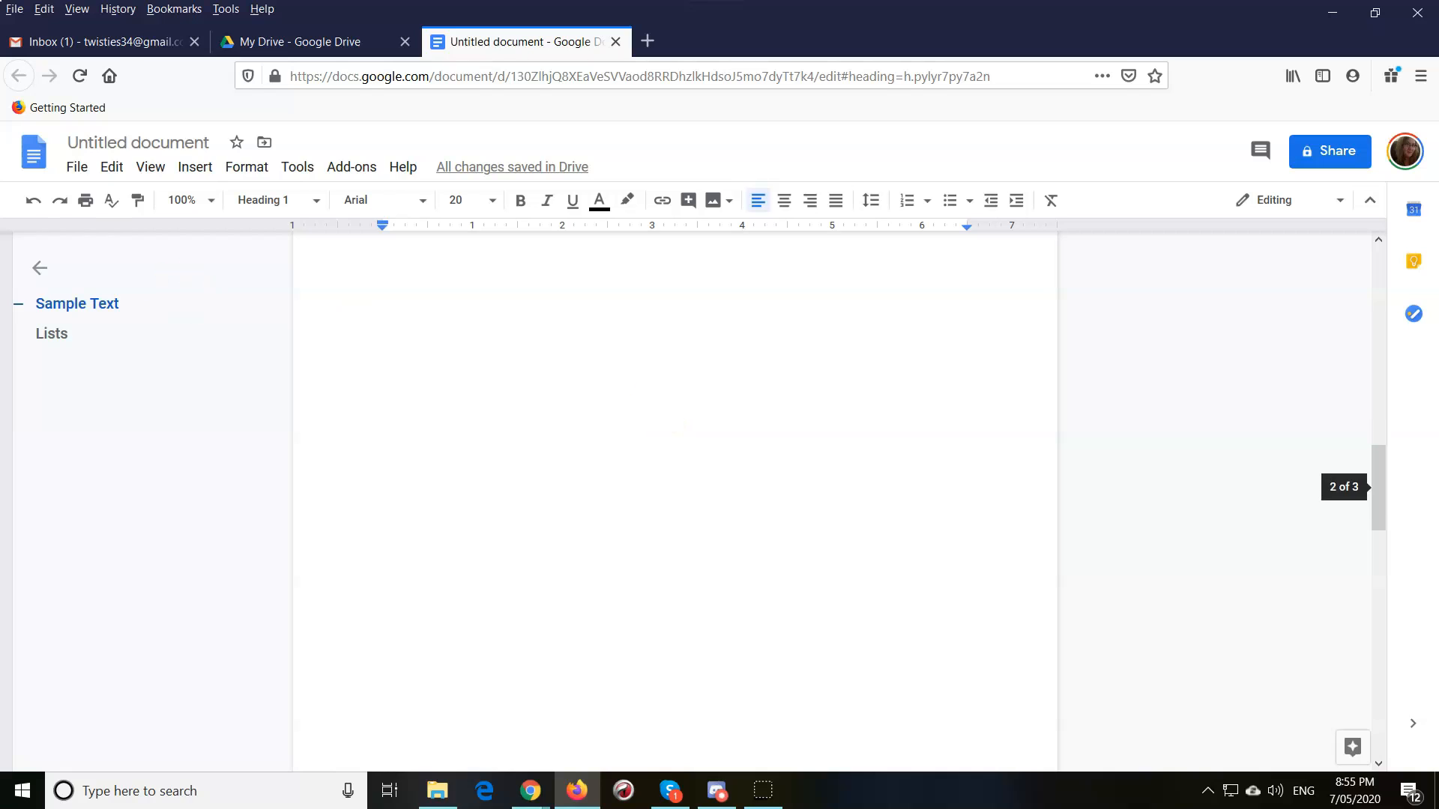
{"action": "left_click", "coordinate": [41, 330]}
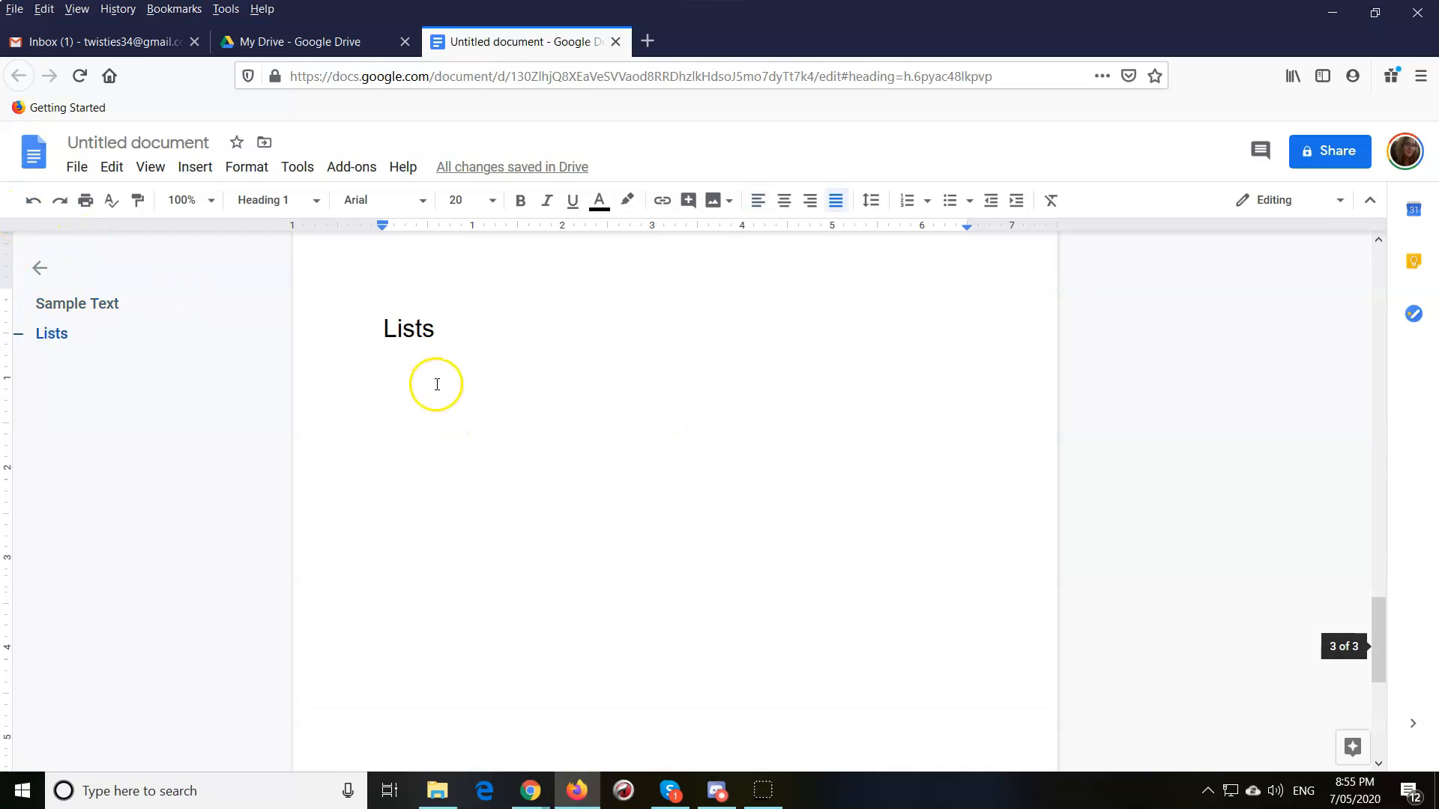
Step: Add the line "Bulleted list" below the Lists heading and start a new line under it
{"action": "left_click", "coordinate": [441, 346]}
{"action": "key", "text": "Return"}
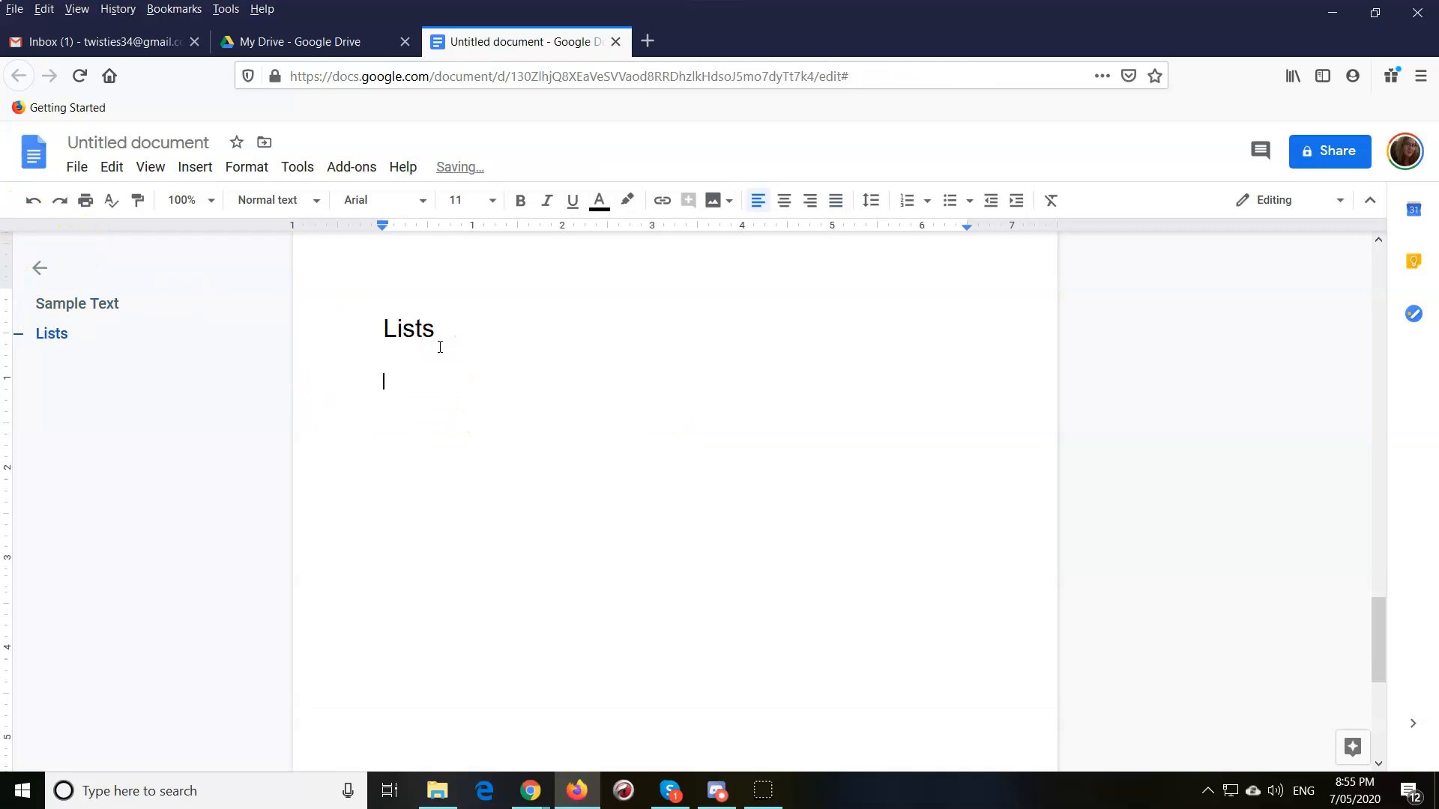
{"action": "type", "text": "Bulleted list ("}
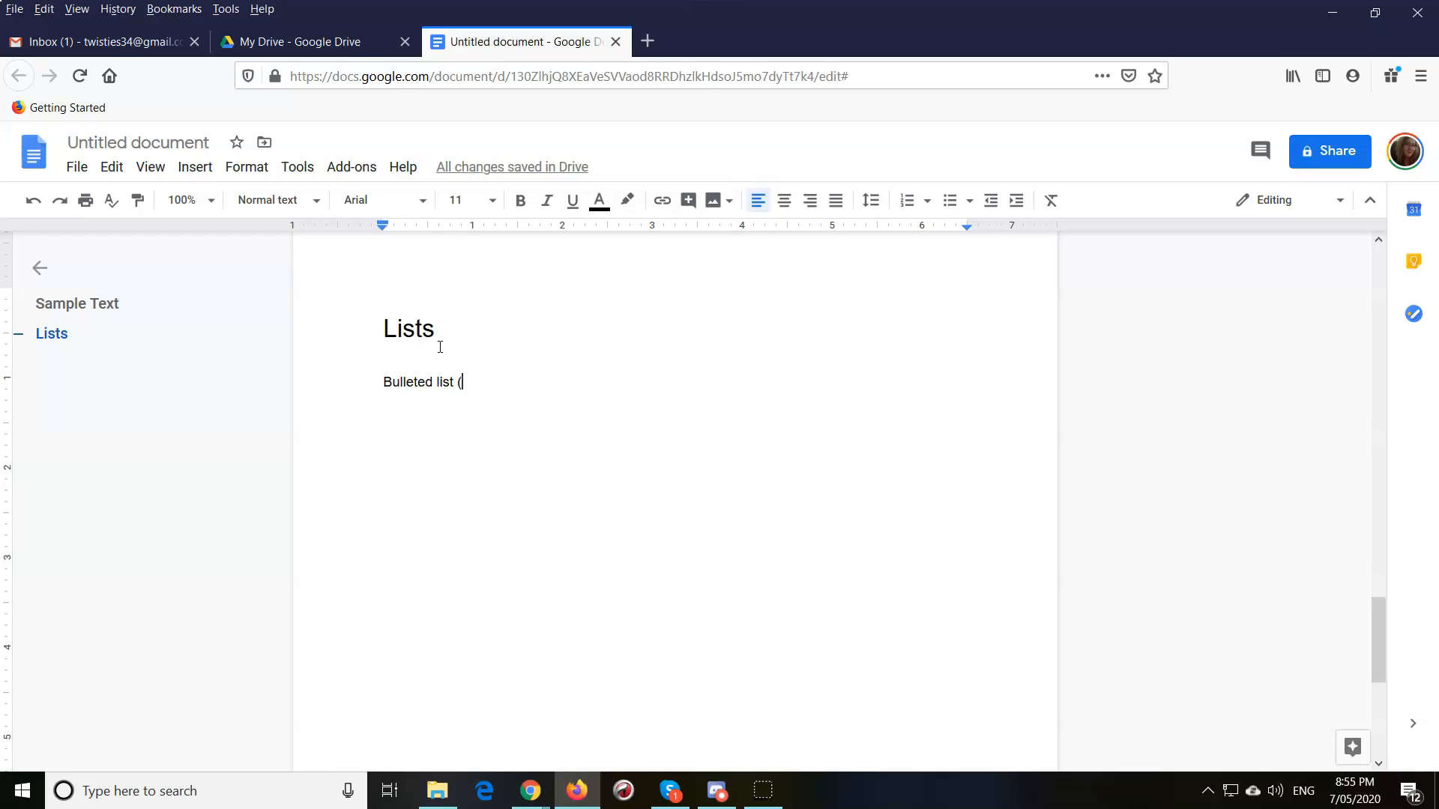
{"action": "key", "text": "BackSpace"}
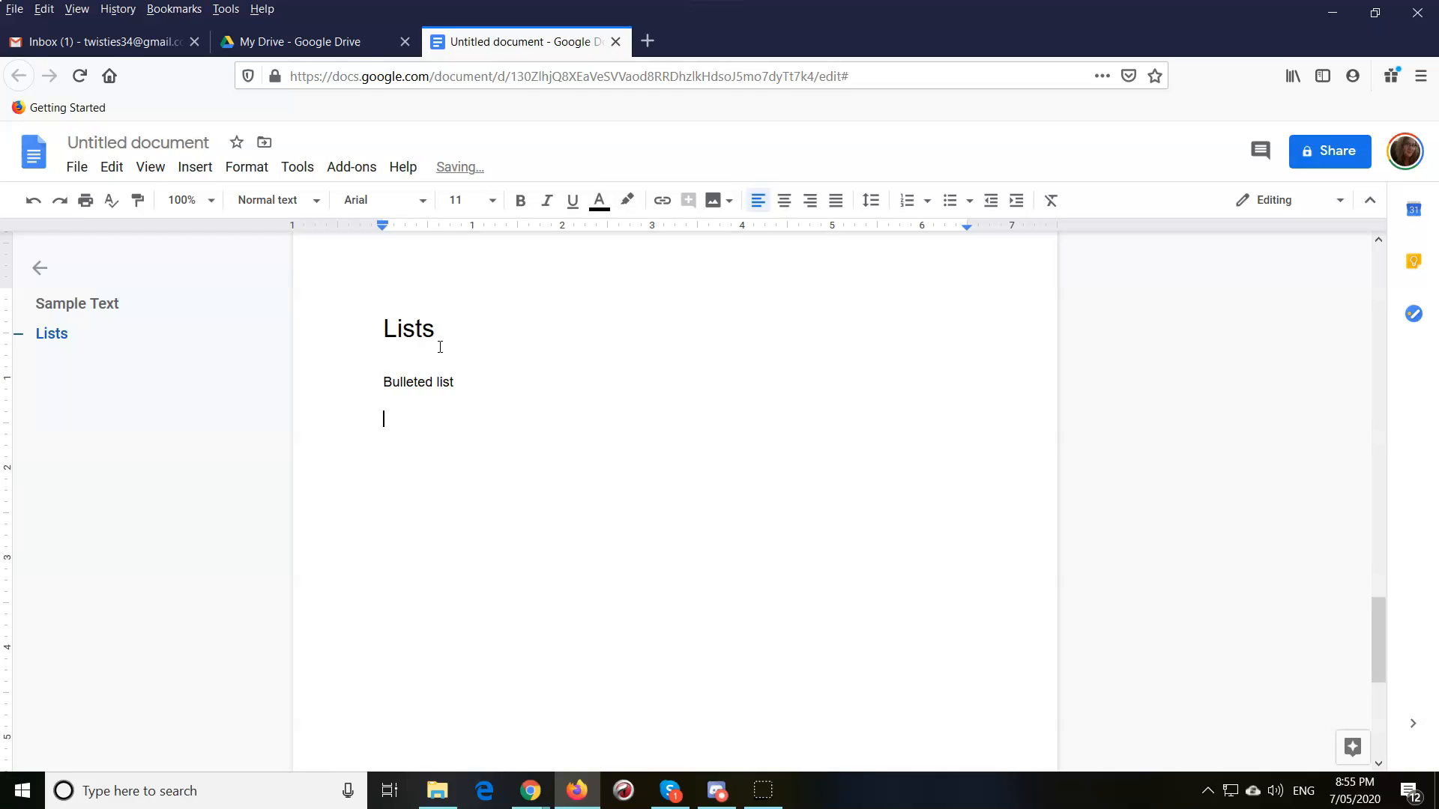
{"action": "key", "text": "Return"}
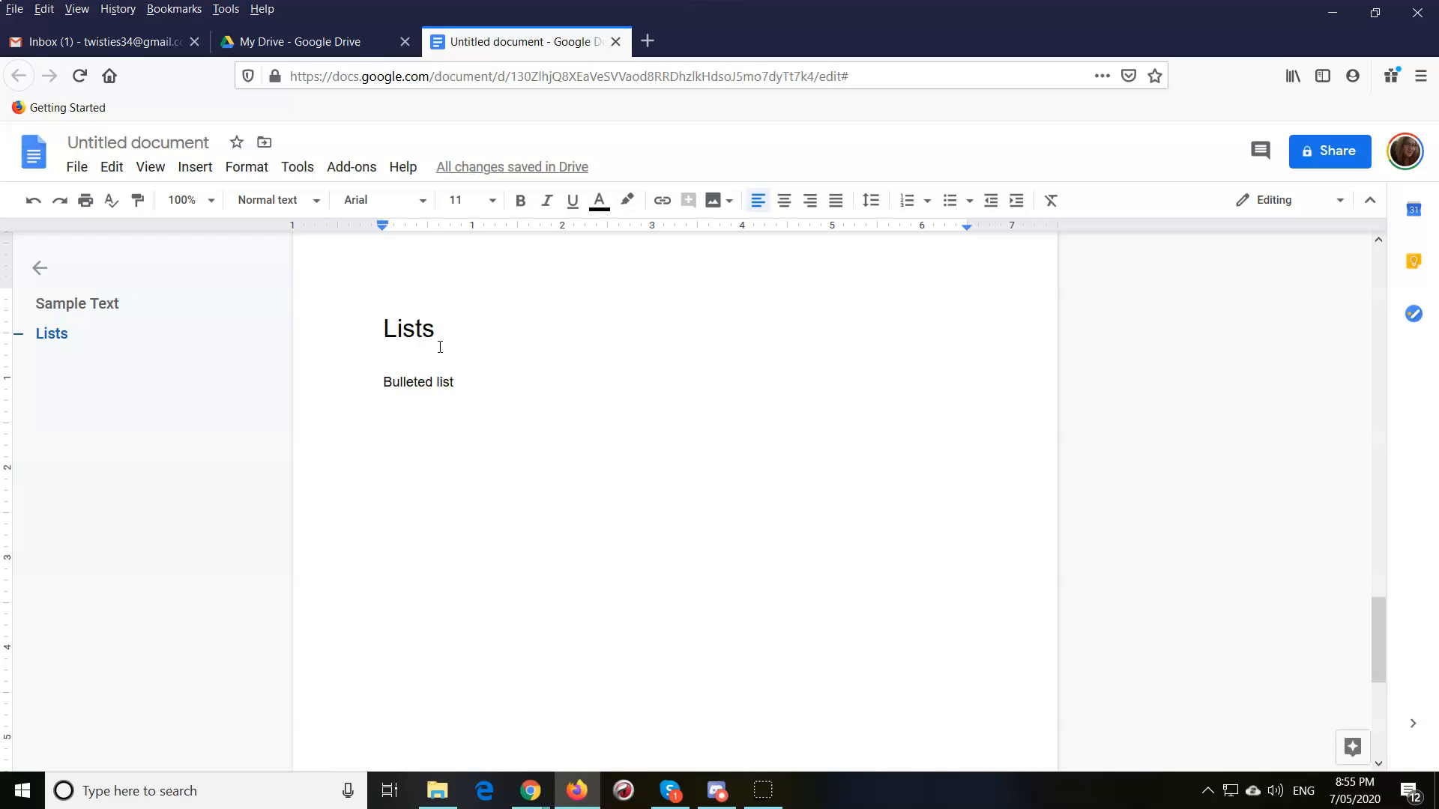
Step: Create a bulleted list with the items "This is a point", "This is a sub point" and "This is a further sub point", then end the list
{"action": "type", "text": "*"}
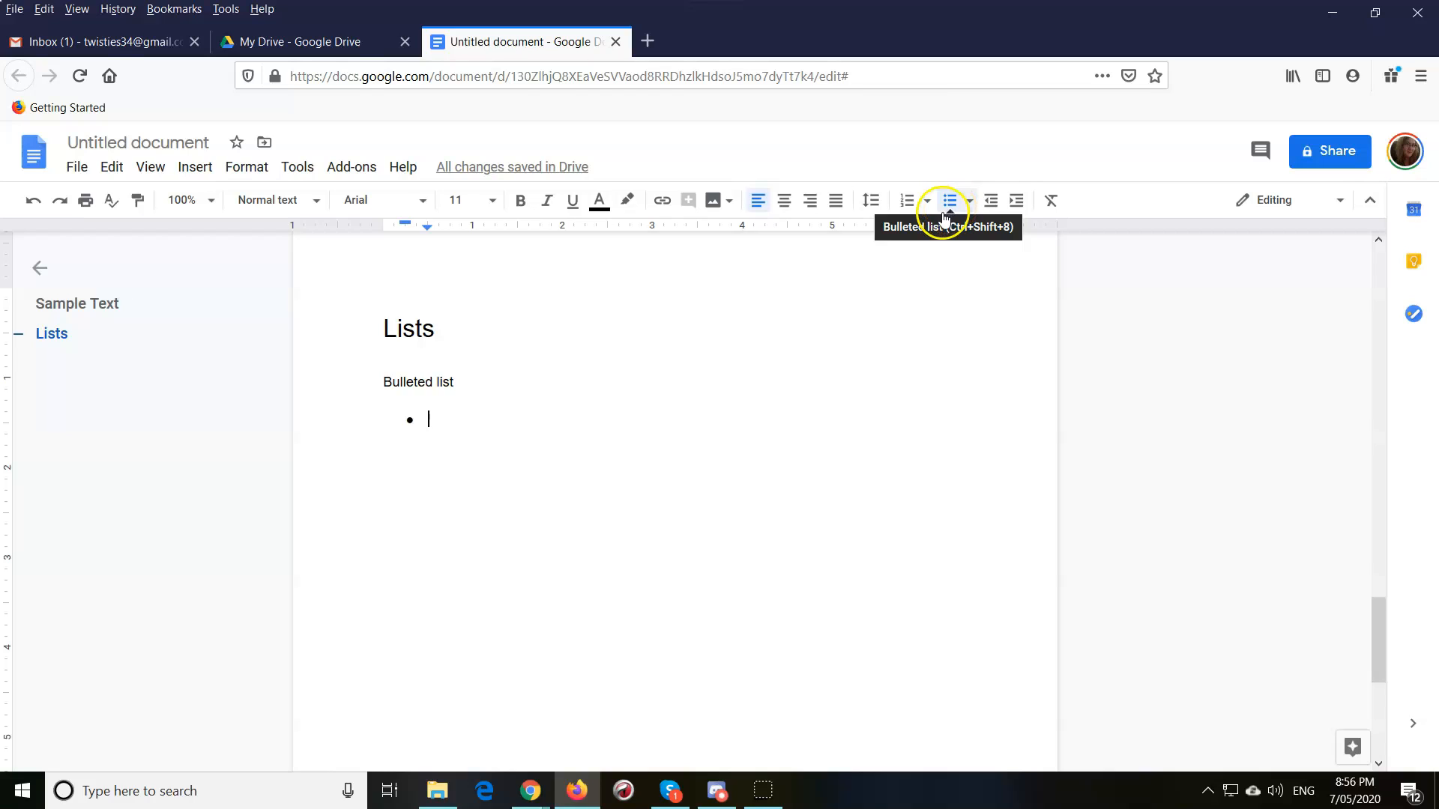
{"action": "type", "text": "T"}
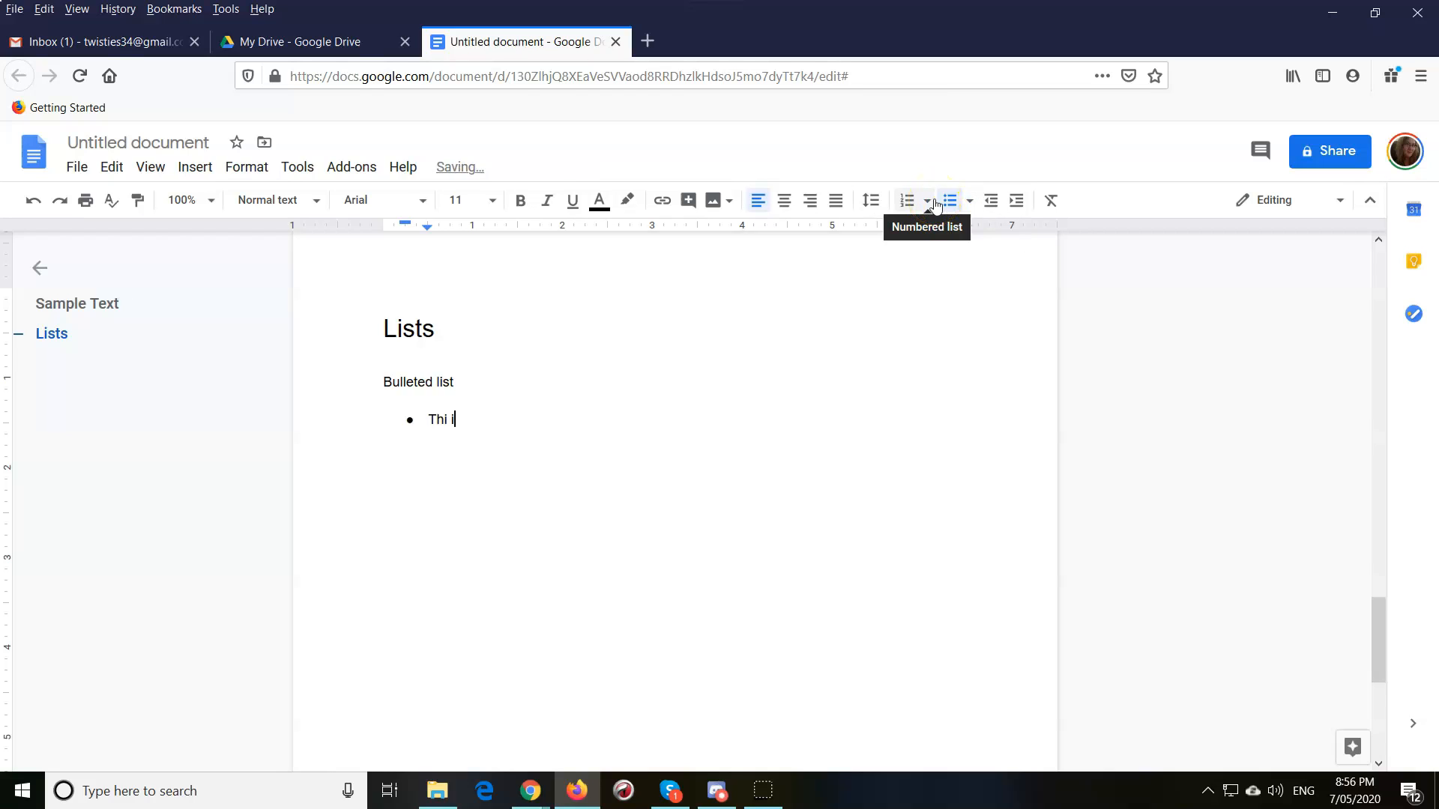
{"action": "type", "text": "his is a point"}
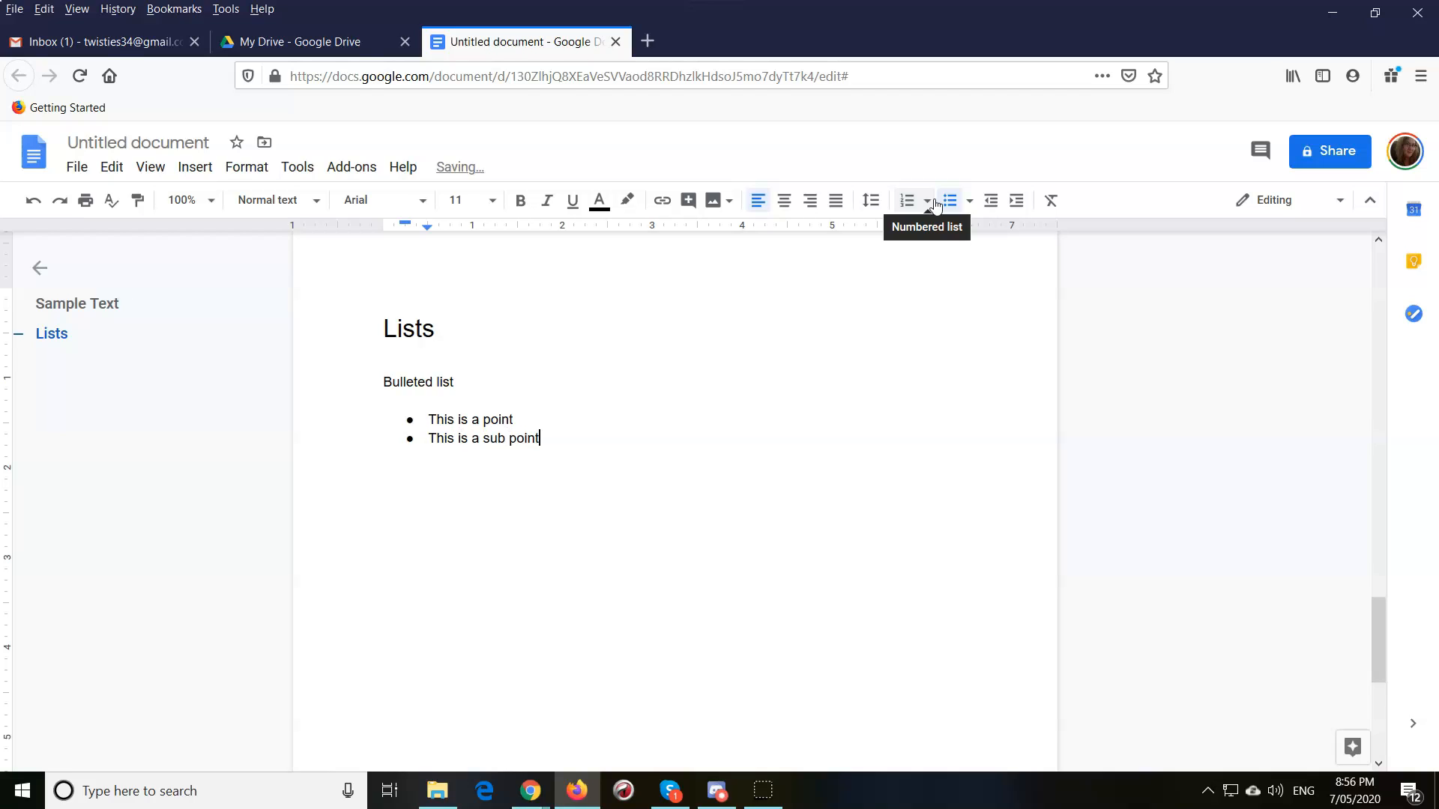
{"action": "key", "text": "Return"}
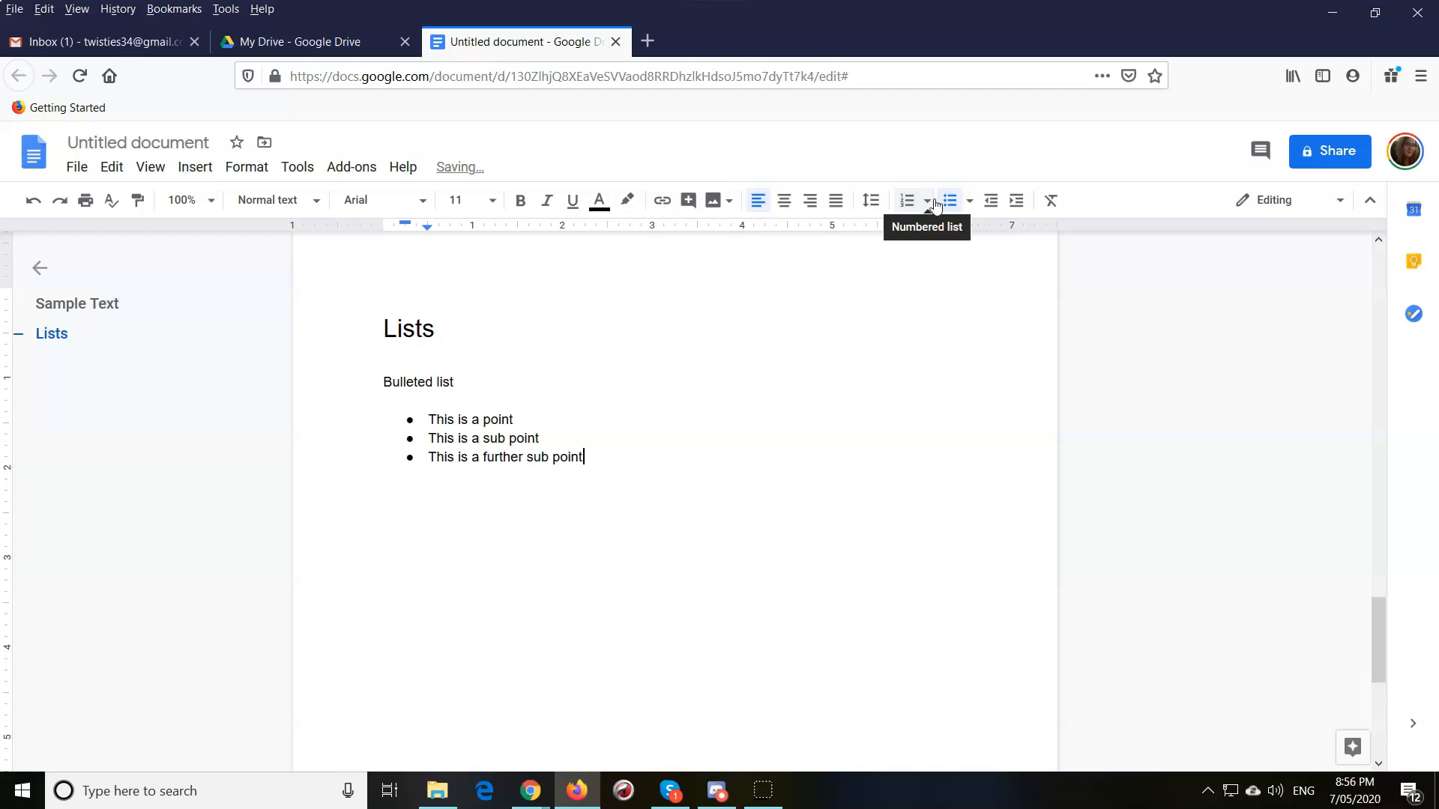
{"action": "key", "text": "Return"}
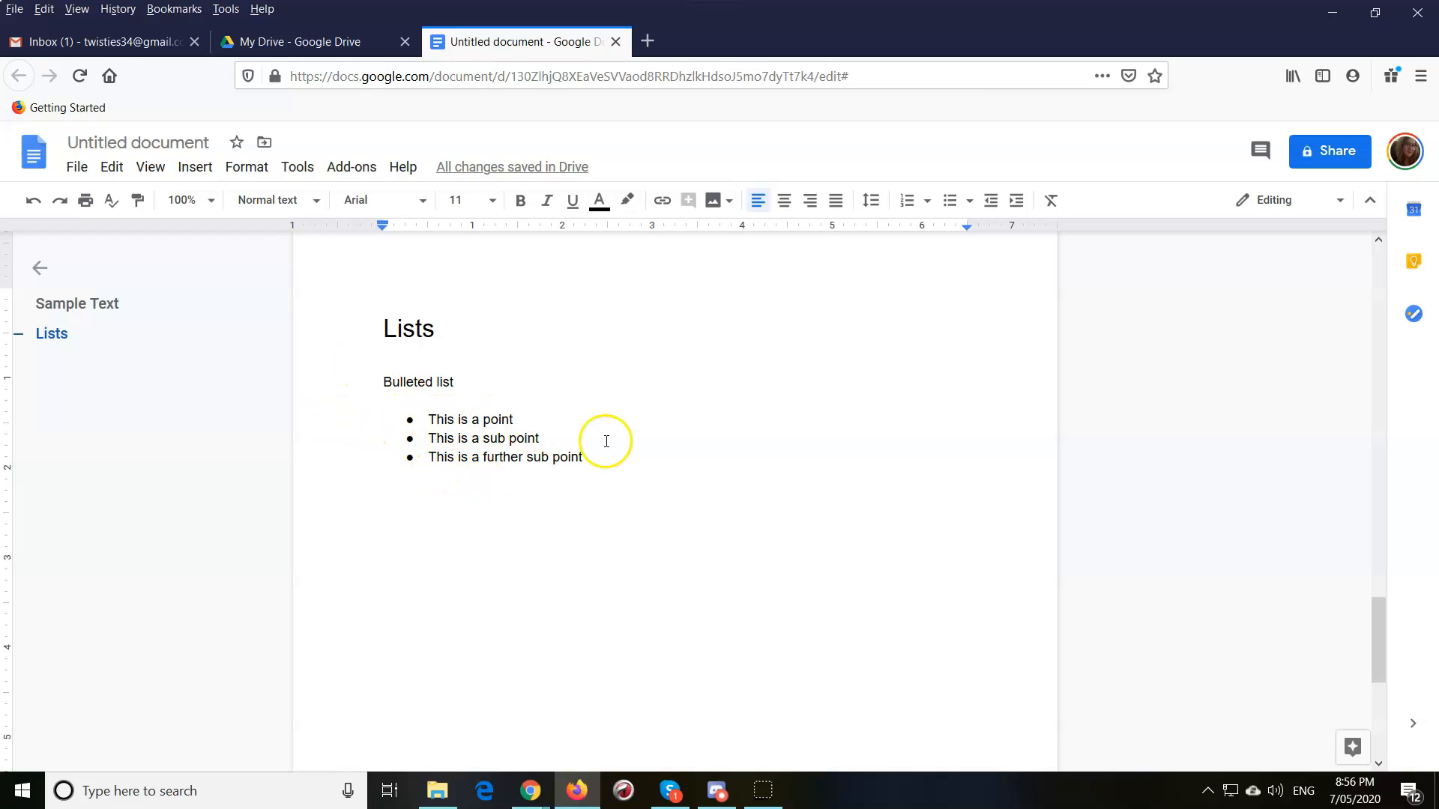
Step: Indent the second bullet one level and the third two levels, and apply the arrow, diamond and circle bullet style to the list
{"action": "left_click", "coordinate": [427, 438]}
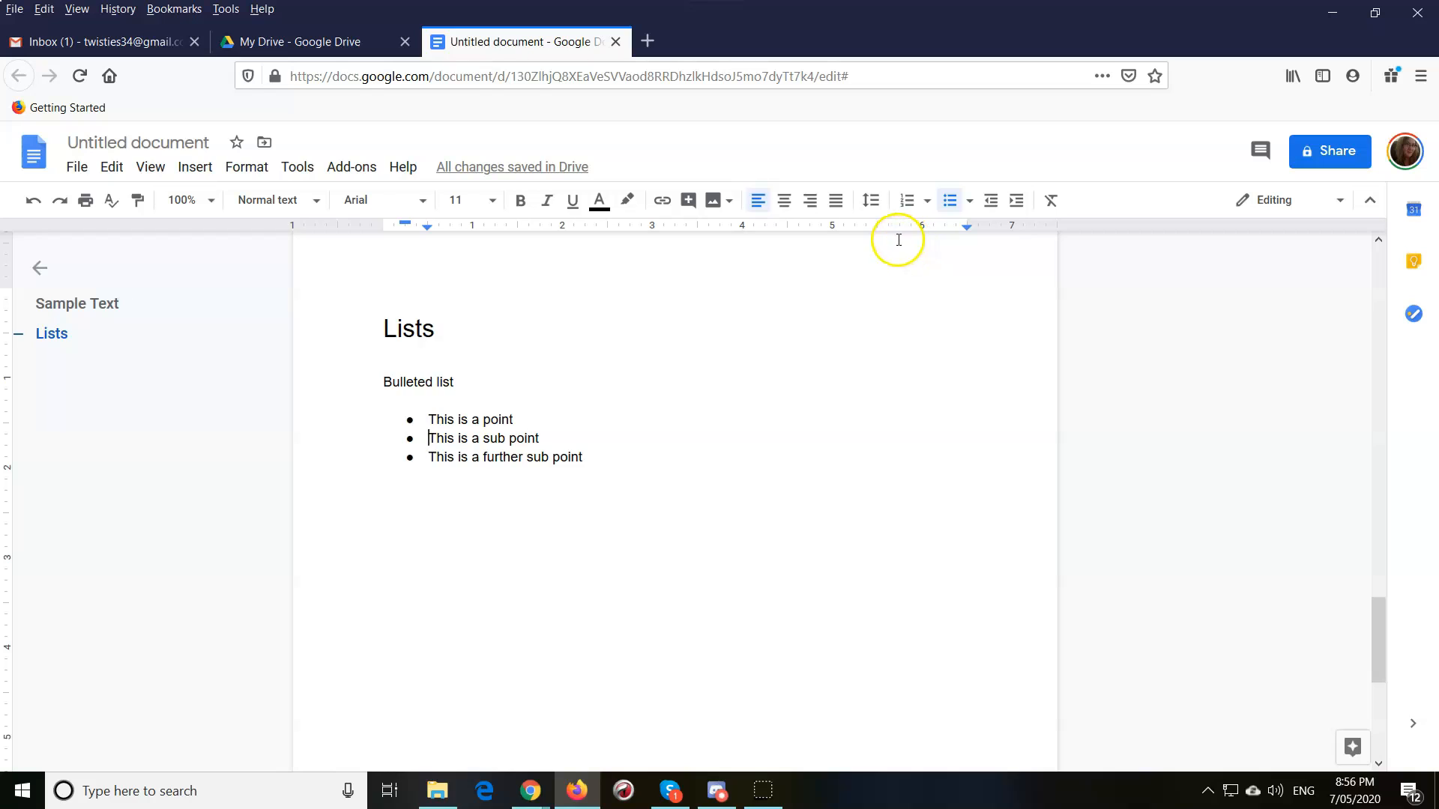
{"action": "left_click", "coordinate": [1019, 206]}
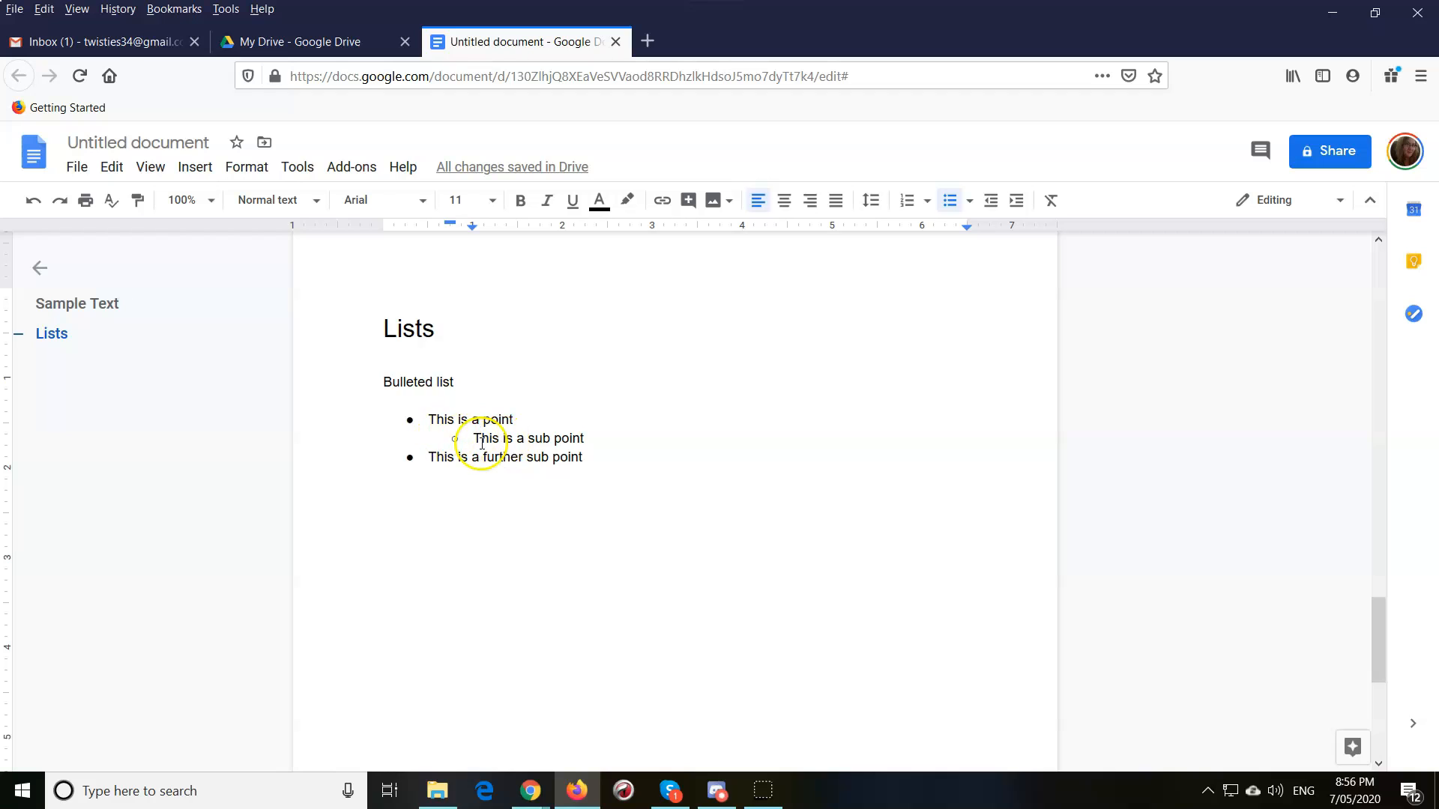
{"action": "left_click", "coordinate": [427, 457]}
{"action": "left_click", "coordinate": [1015, 201]}
{"action": "left_click", "coordinate": [1015, 202]}
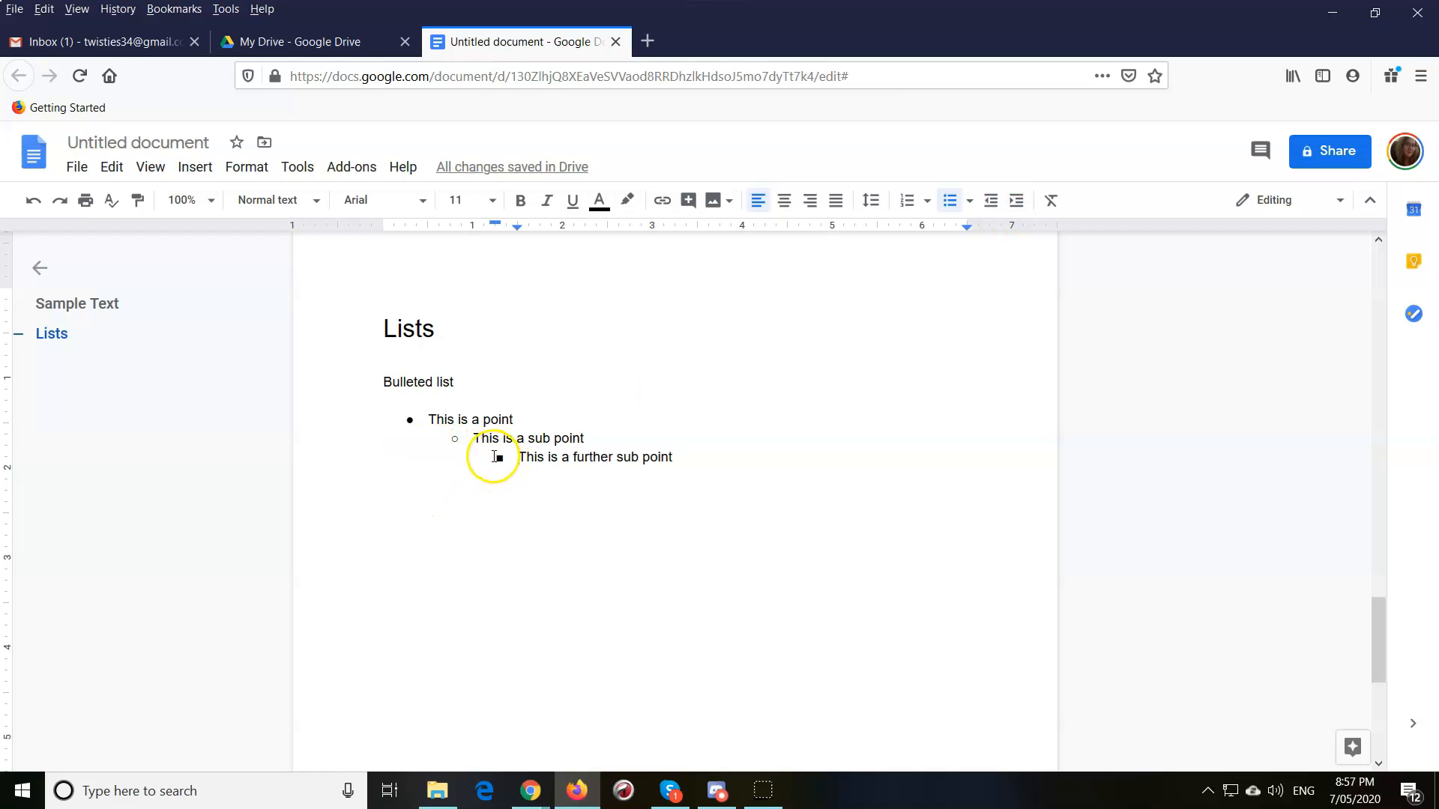
{"action": "left_click", "coordinate": [970, 202]}
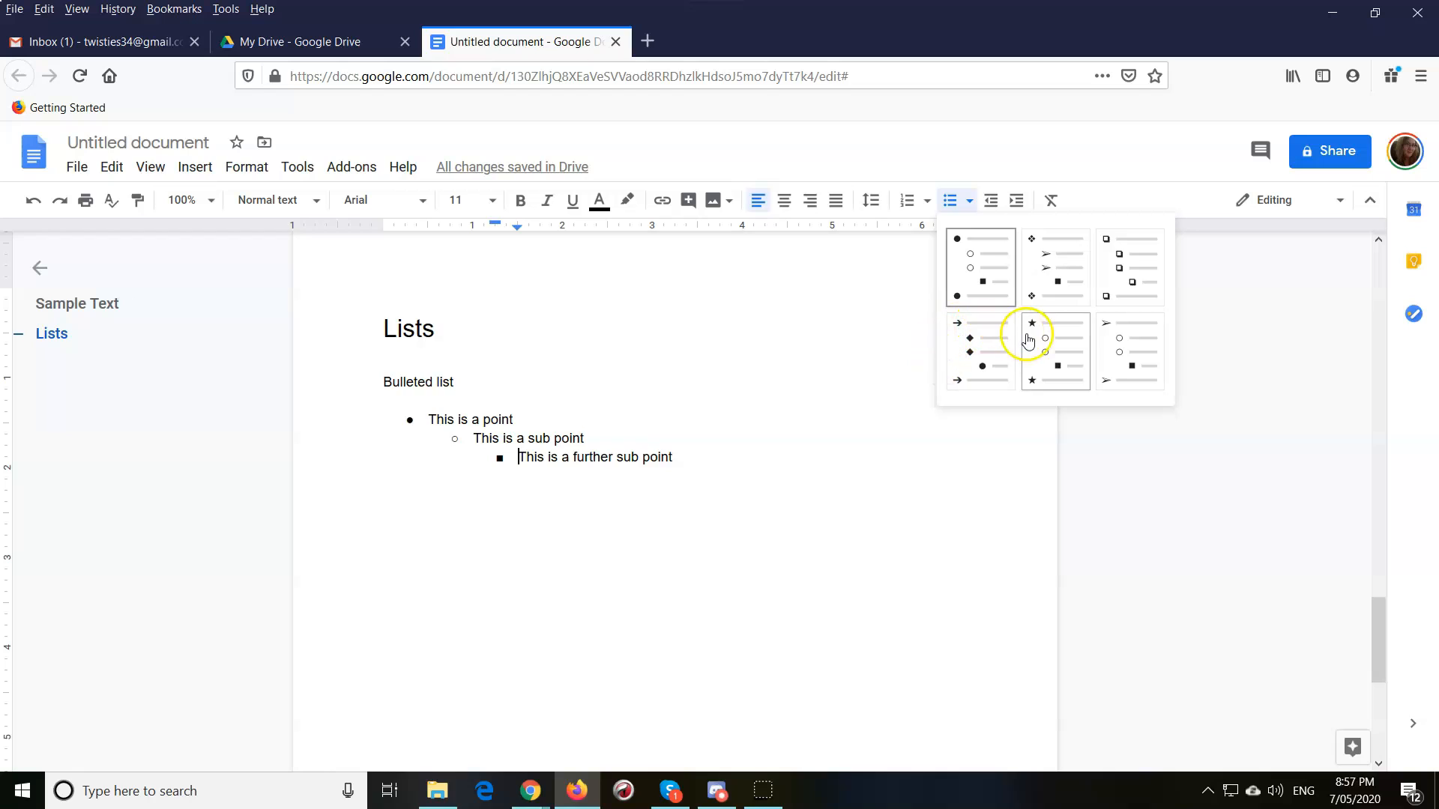
{"action": "left_click", "coordinate": [984, 341]}
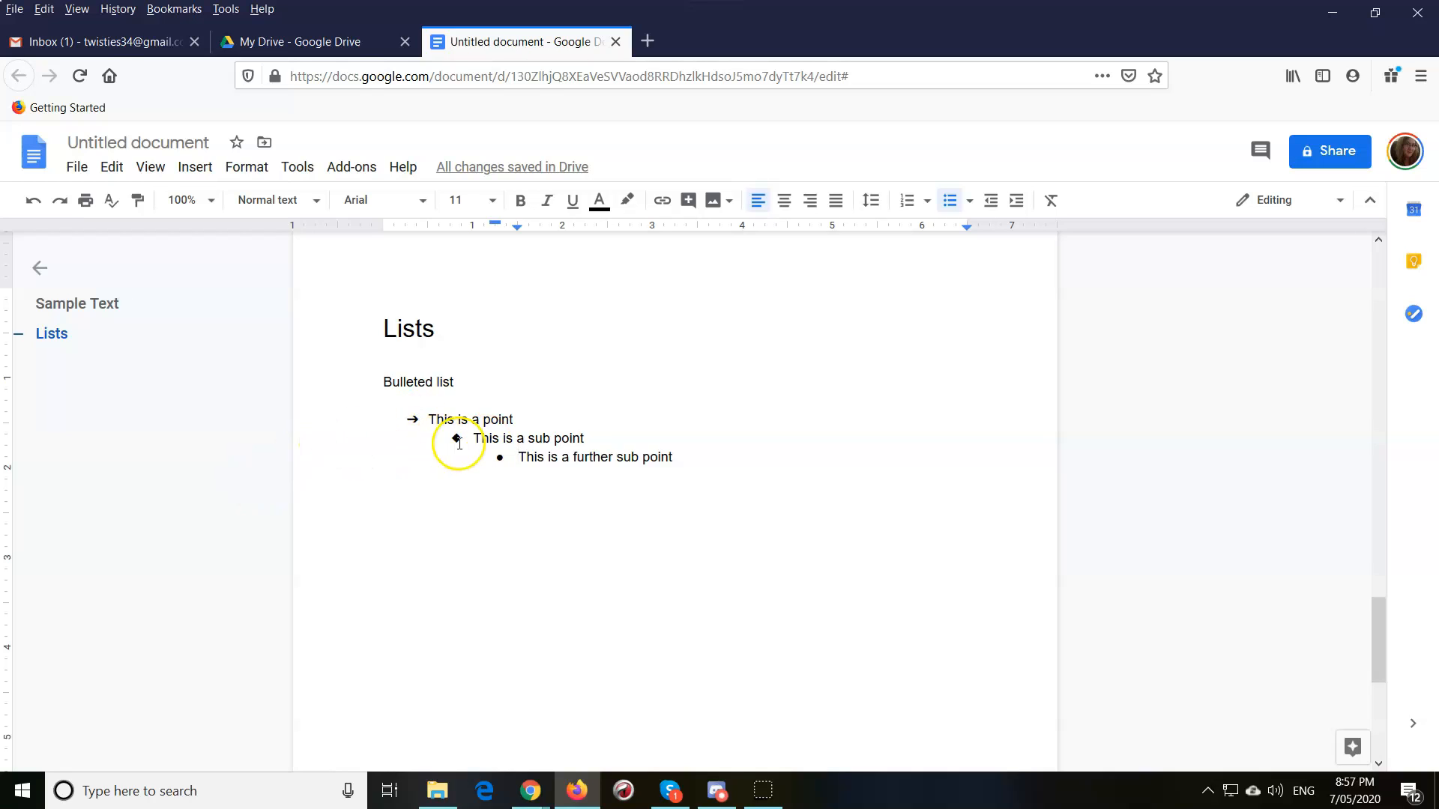
Step: Add the line "Numbered List" below the bulleted list, separated by blank space, and start a new line under it
{"action": "left_click", "coordinate": [685, 457]}
{"action": "key", "text": "Return"}
{"action": "key", "text": "Return"}
{"action": "key", "text": "Return"}
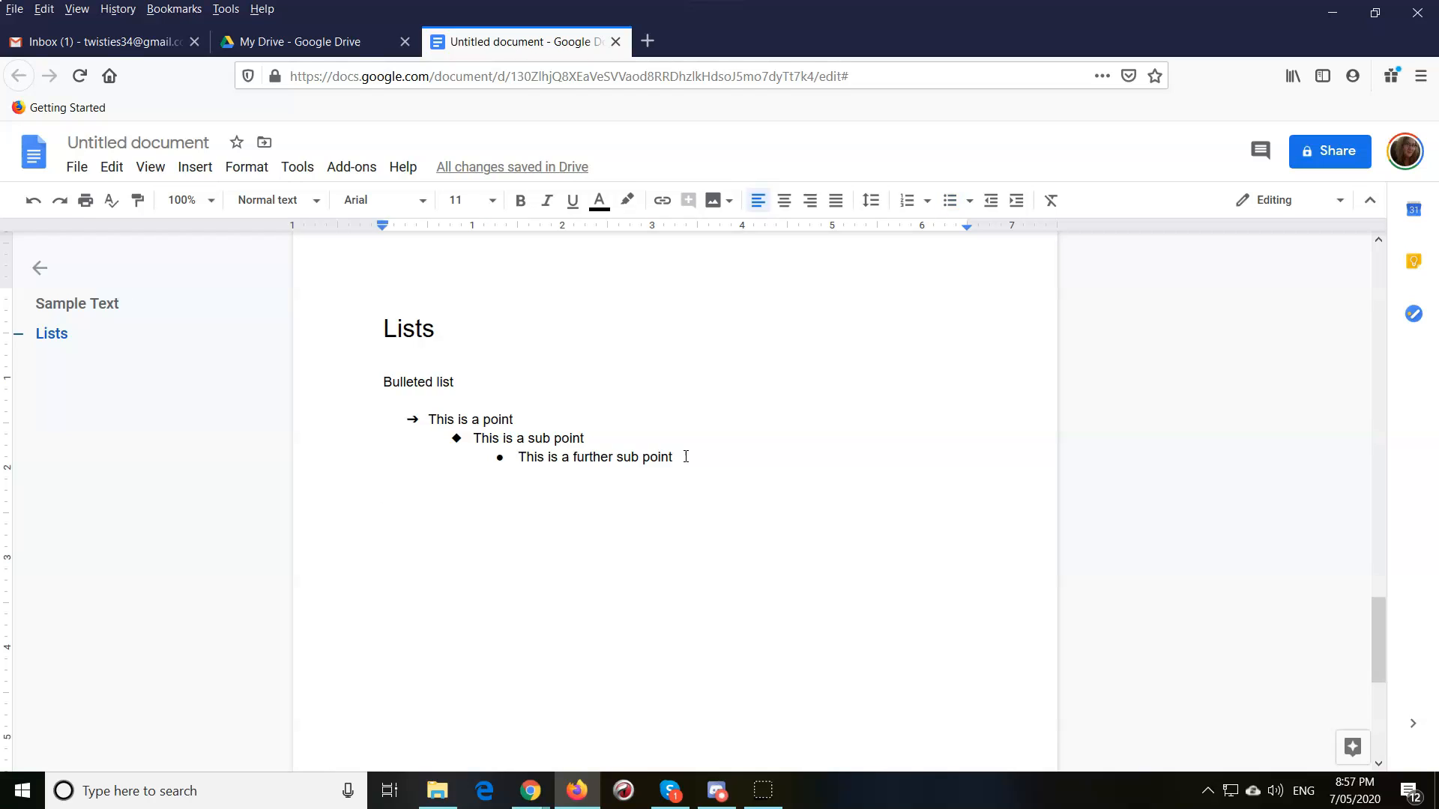
{"action": "type", "text": "Number"}
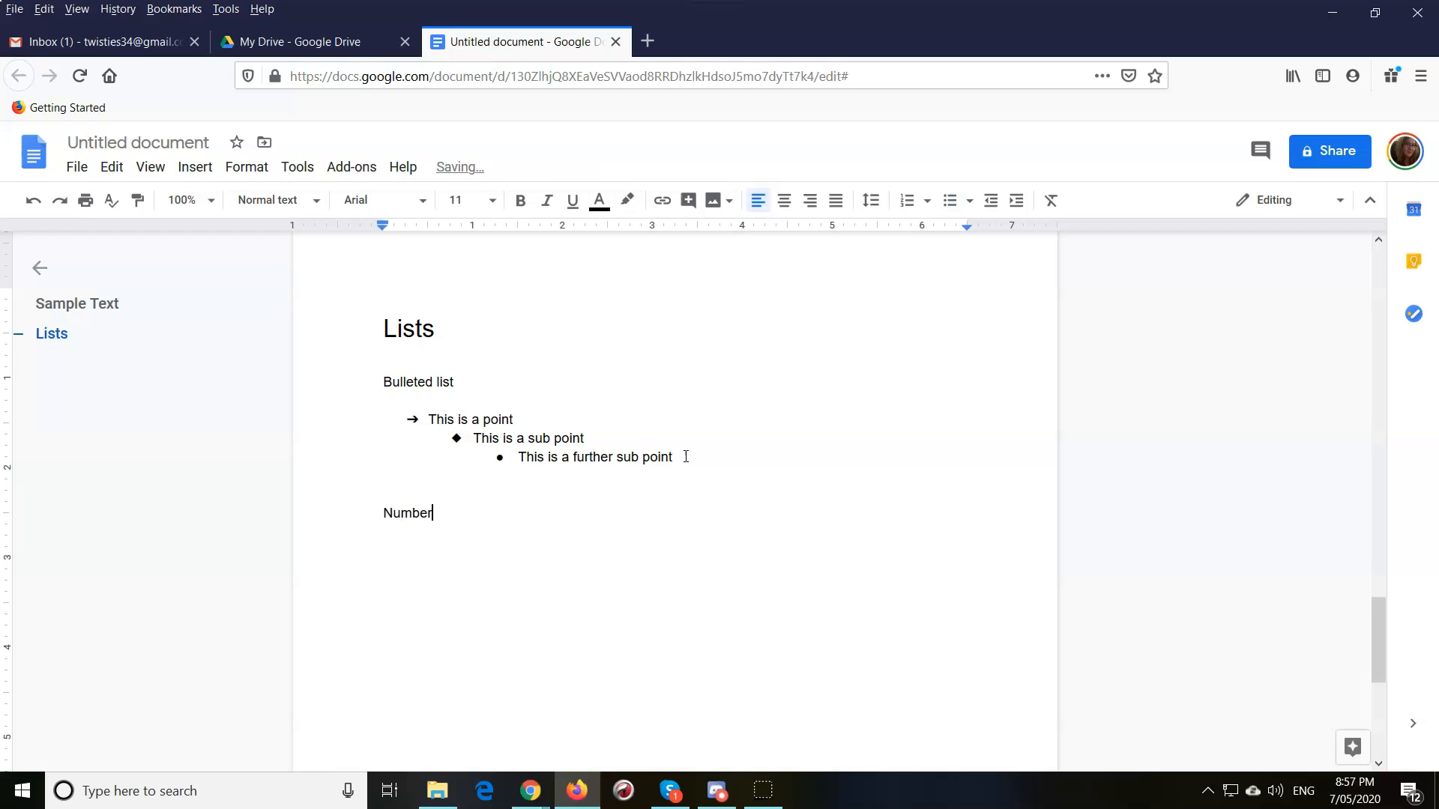
{"action": "key", "text": "Return"}
{"action": "key", "text": "Return"}
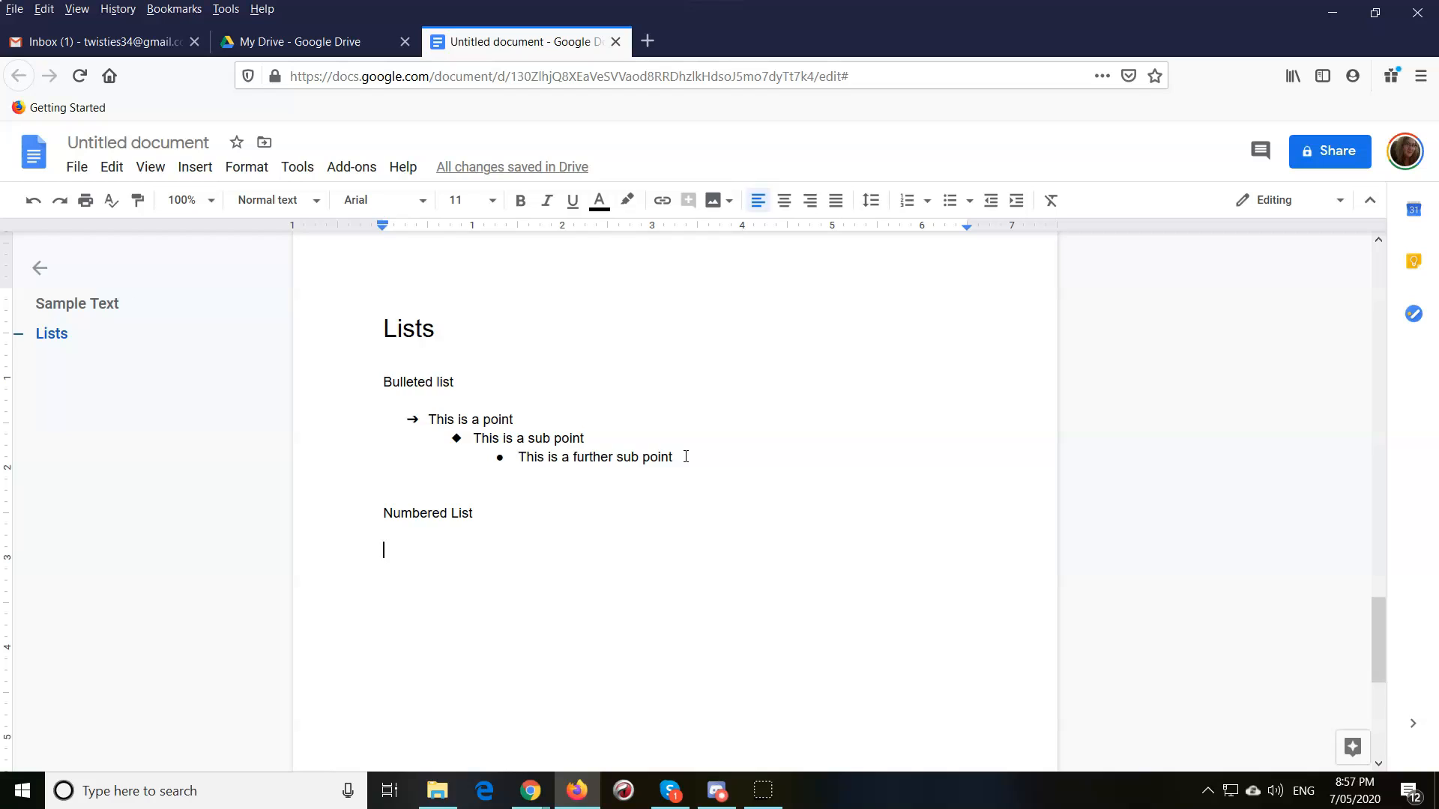
Step: Create a numbered list with the items "First point", "Second point" and "Third point", and end the list
{"action": "type", "text": "1."}
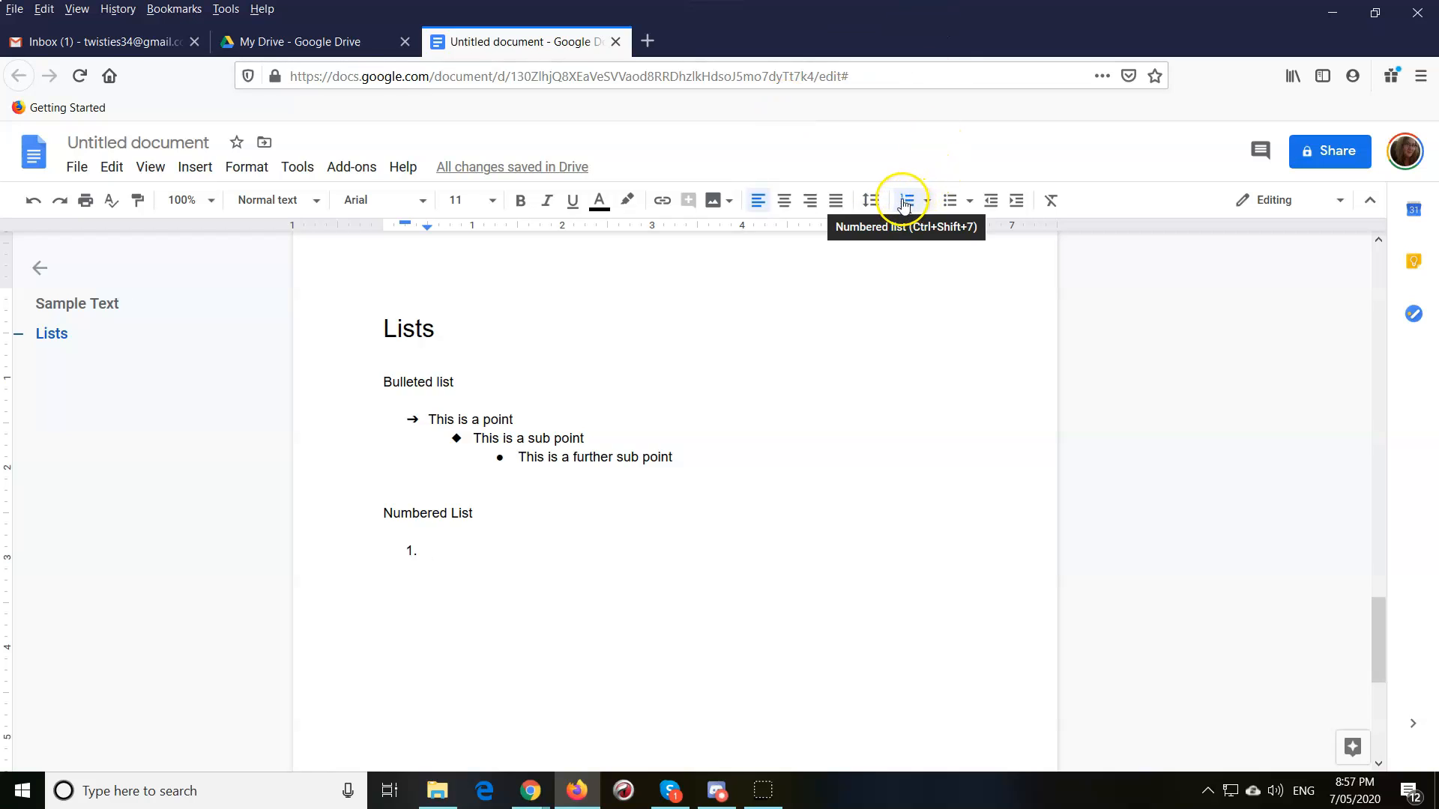
{"action": "type", "text": "First point"}
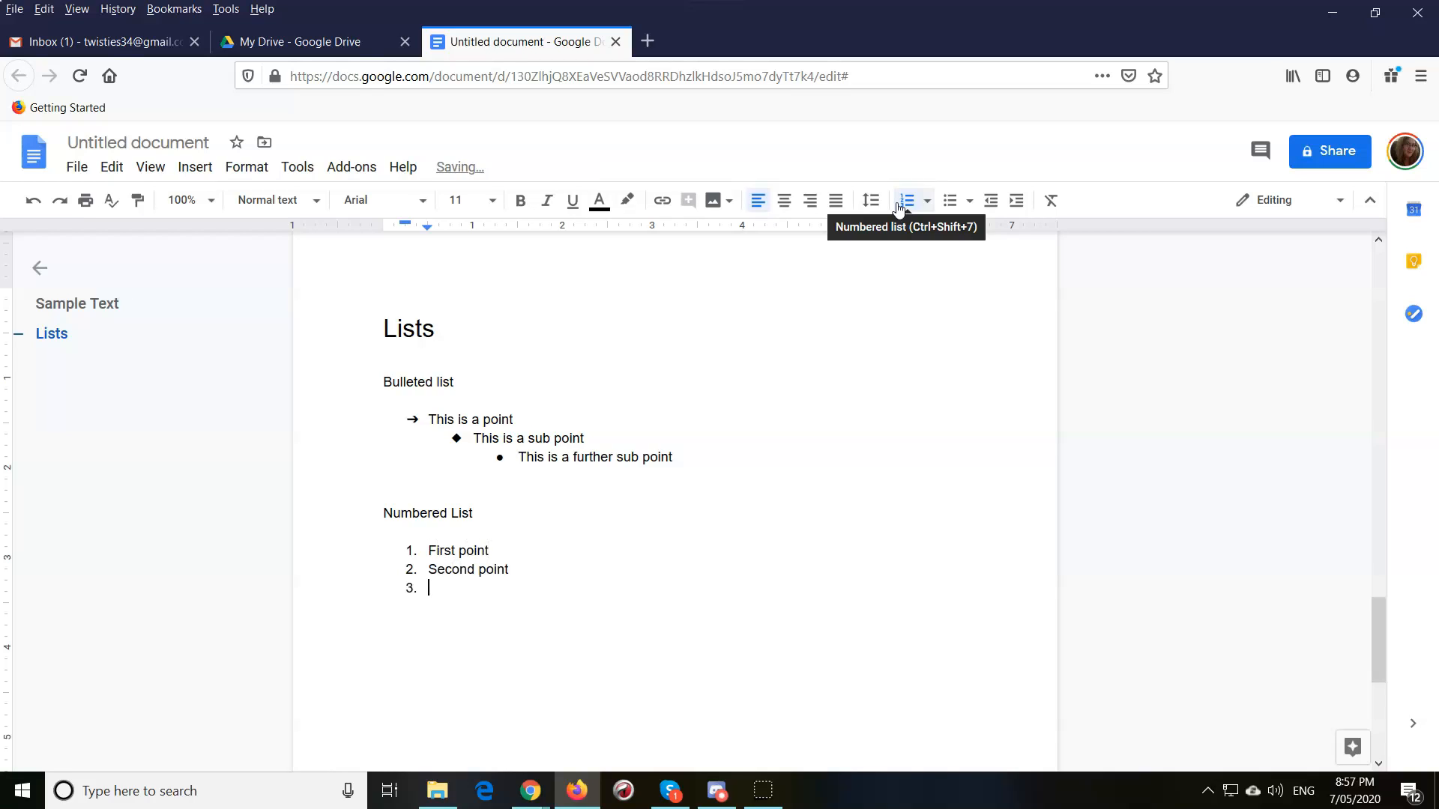
{"action": "type", "text": "point"}
{"action": "key", "text": "Return"}
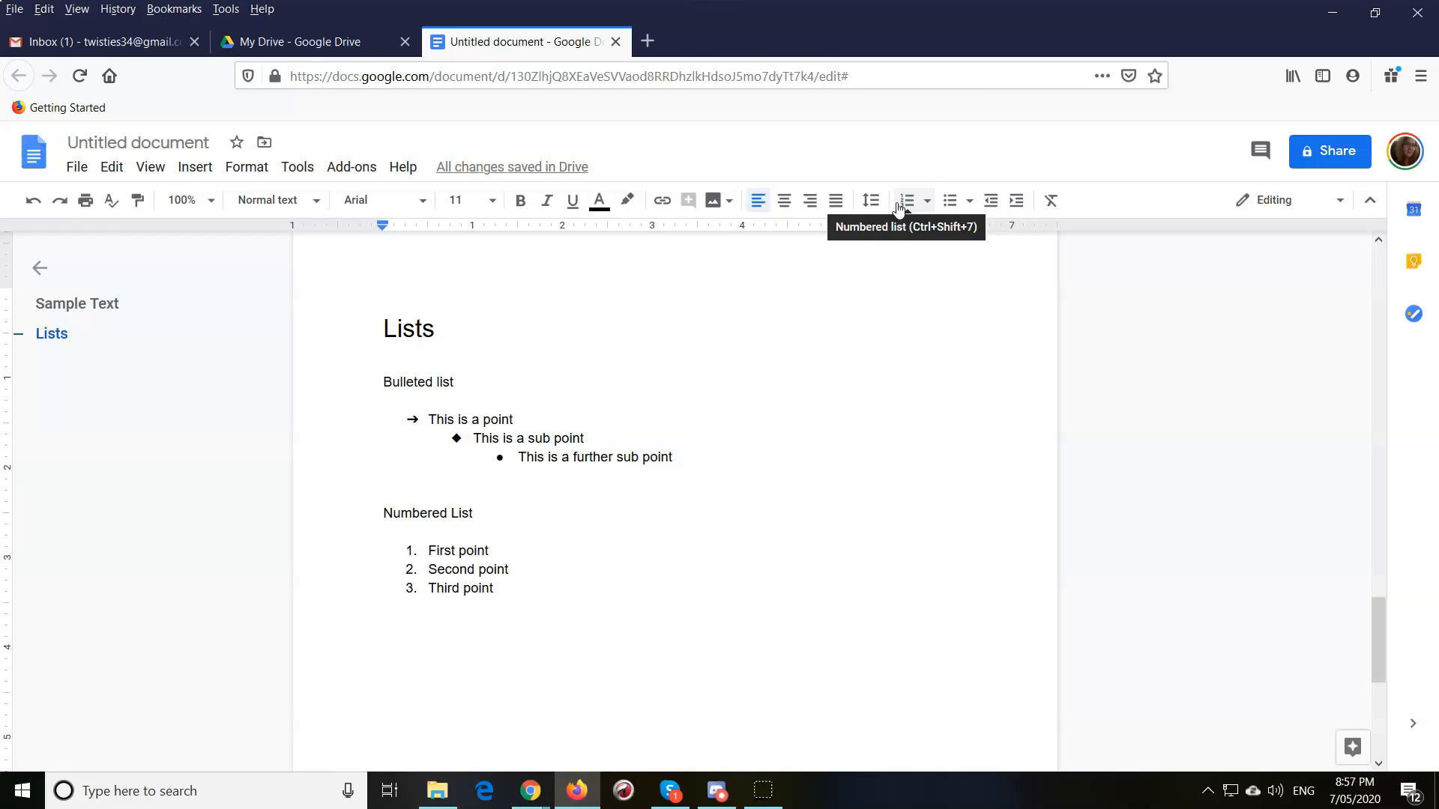
Step: Rename the untitled document as "Sample Text" and return to the document body
{"action": "mouse_move", "coordinate": [238, 323]}
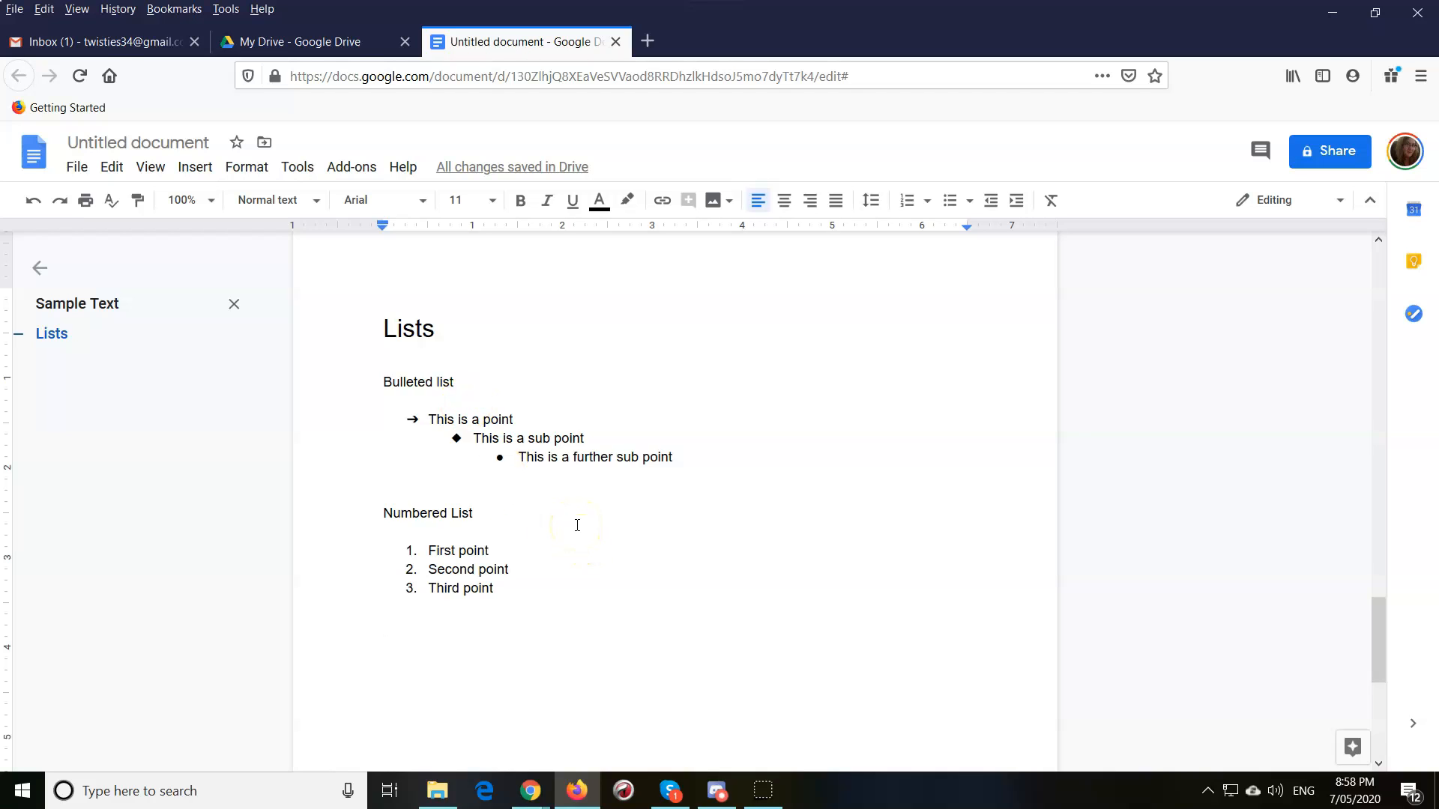
{"action": "scroll", "coordinate": [577, 525], "scroll_direction": "up", "scroll_amount": 2}
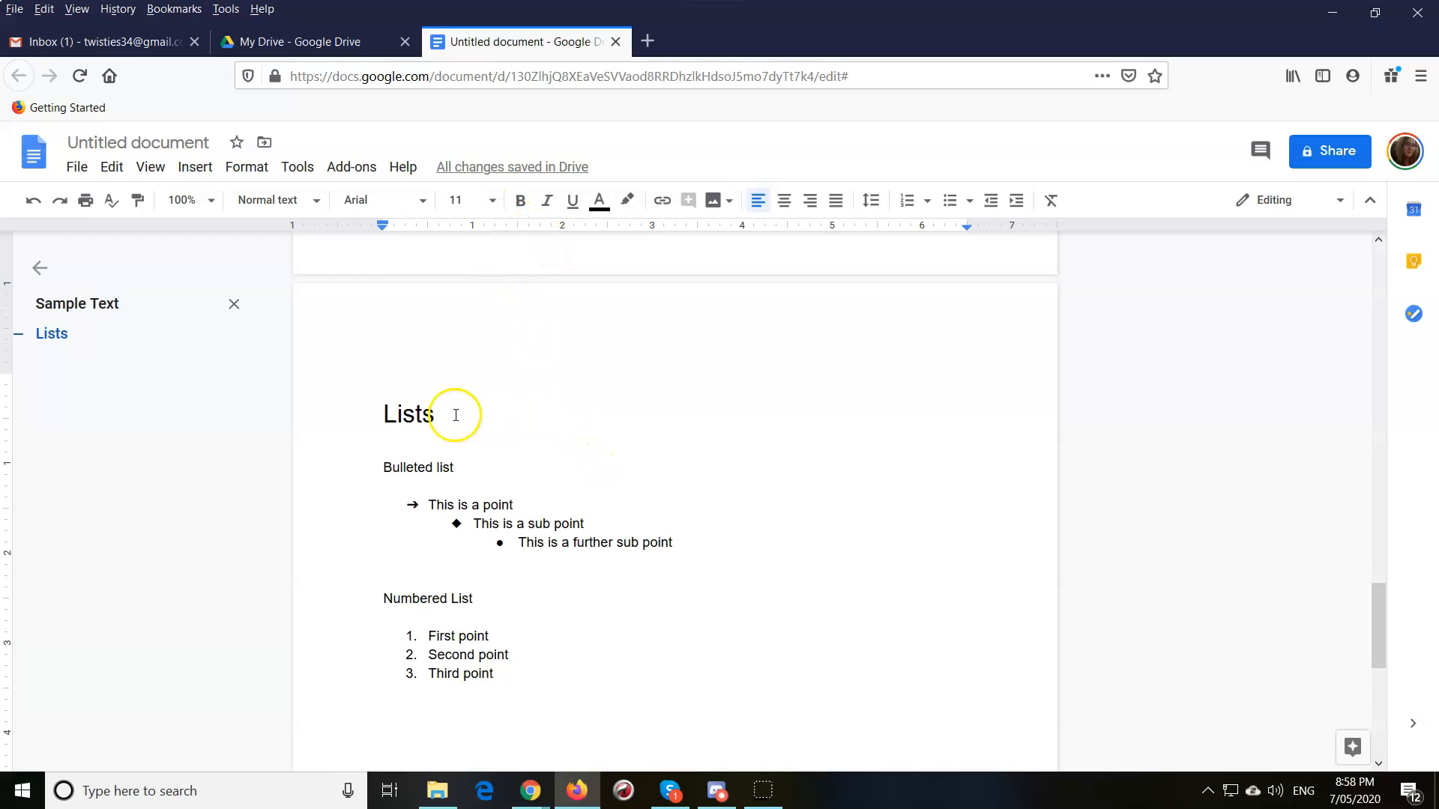
{"action": "scroll", "coordinate": [759, 463], "scroll_direction": "up", "scroll_amount": 5}
{"action": "scroll", "coordinate": [759, 464], "scroll_direction": "up", "scroll_amount": 10}
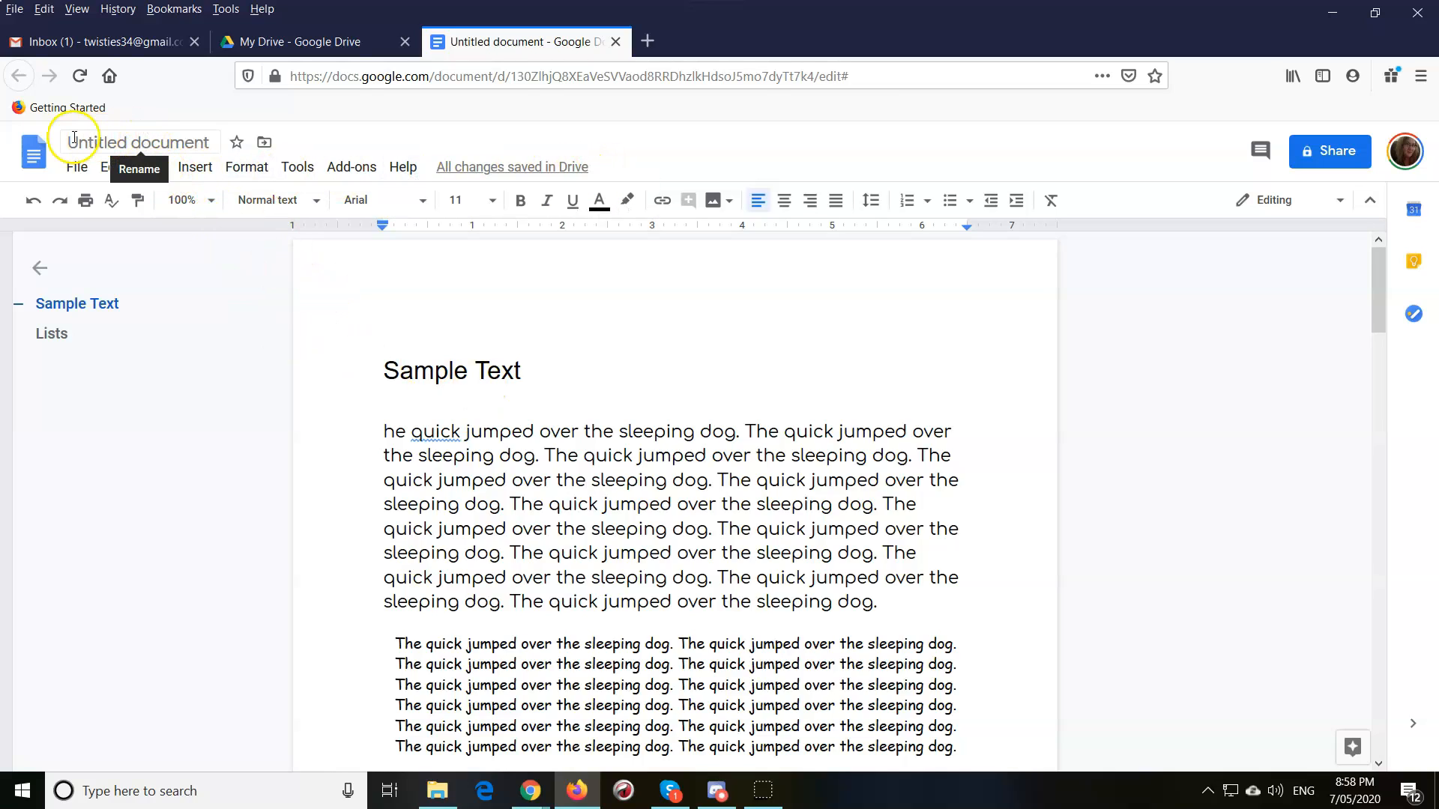
{"action": "left_click", "coordinate": [158, 142]}
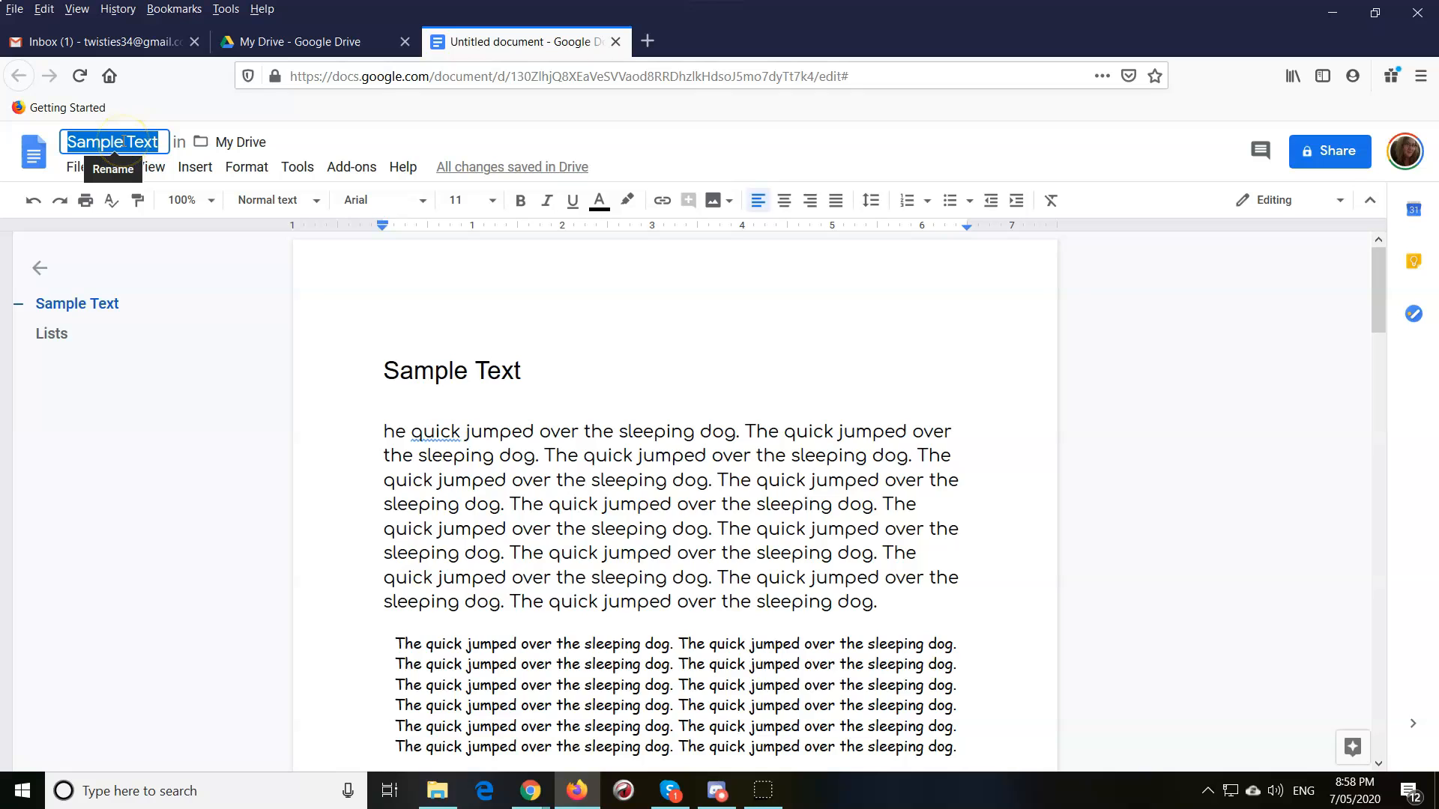
{"action": "left_click", "coordinate": [60, 133]}
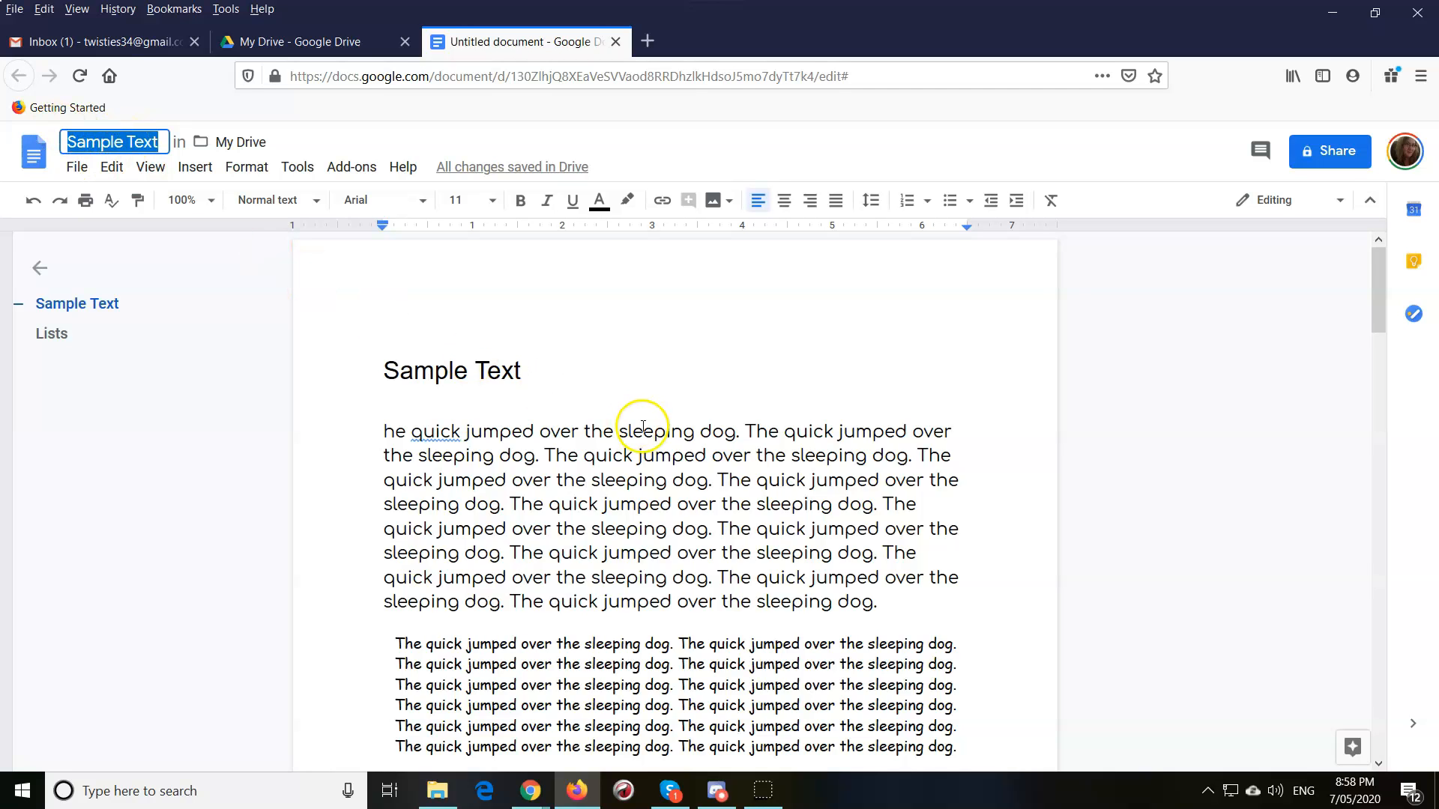
{"action": "scroll", "coordinate": [642, 419], "scroll_direction": "down", "scroll_amount": 10}
{"action": "scroll", "coordinate": [643, 426], "scroll_direction": "up", "scroll_amount": 10}
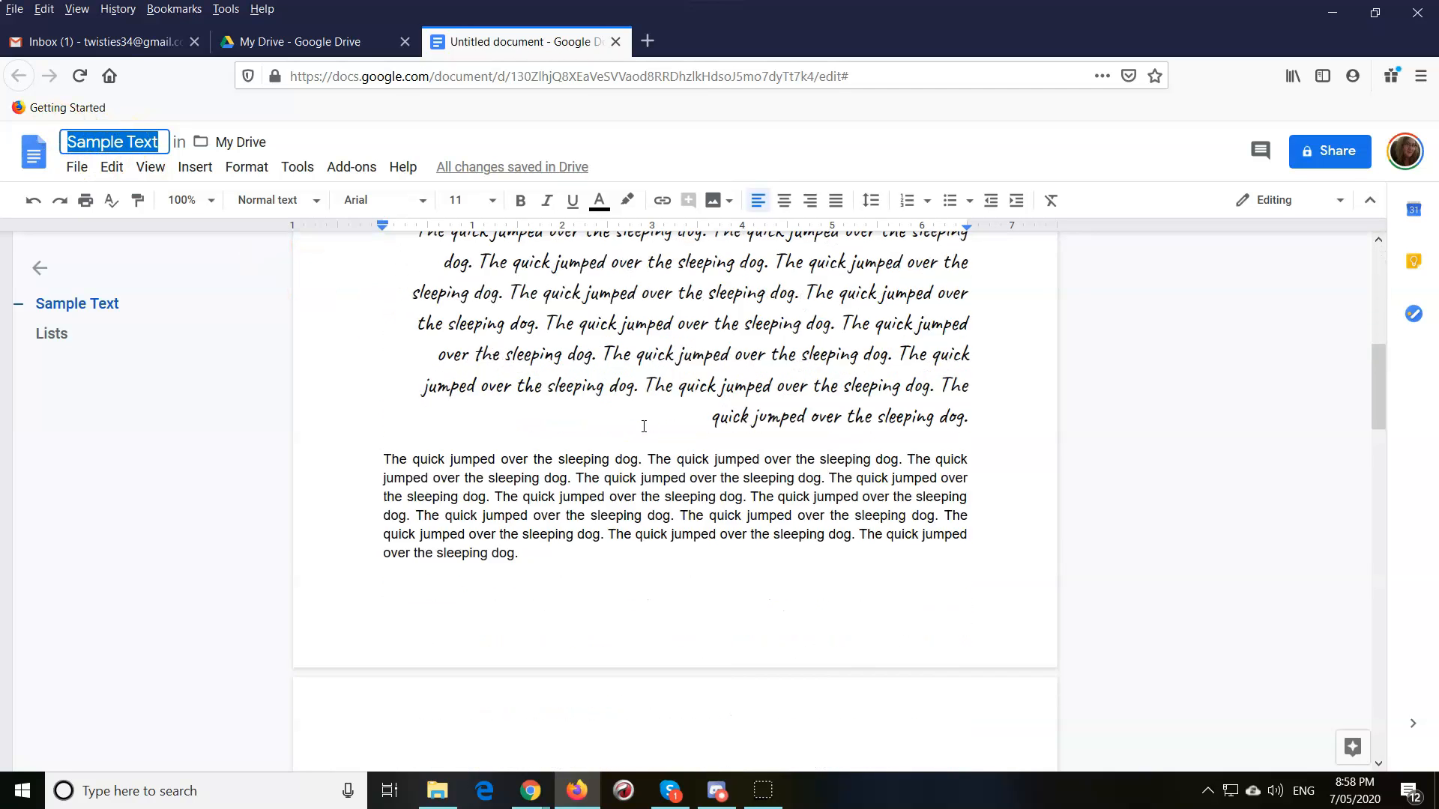
{"action": "left_click", "coordinate": [668, 530]}
{"action": "scroll", "coordinate": [660, 524], "scroll_direction": "down", "scroll_amount": 15}
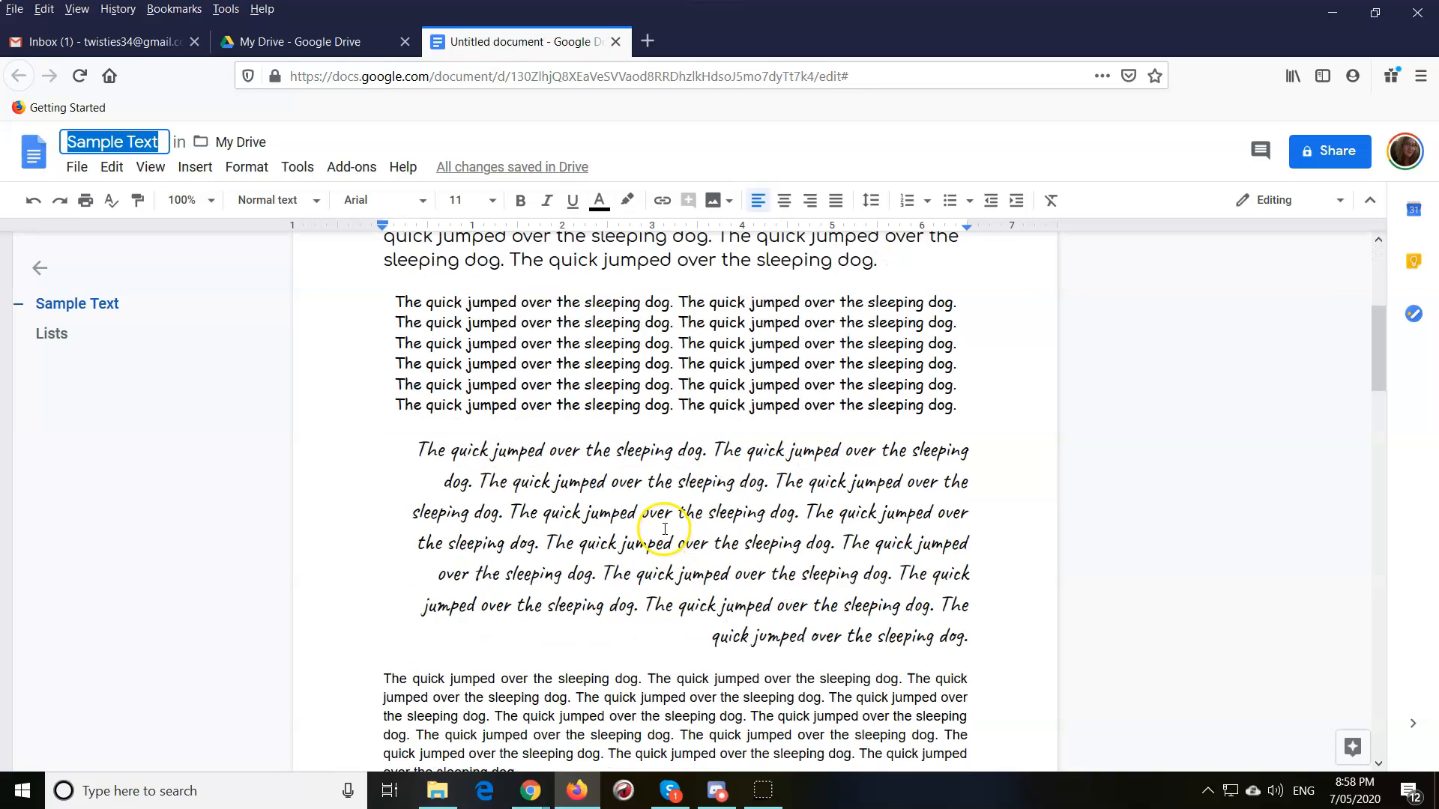
{"action": "left_click", "coordinate": [560, 427]}
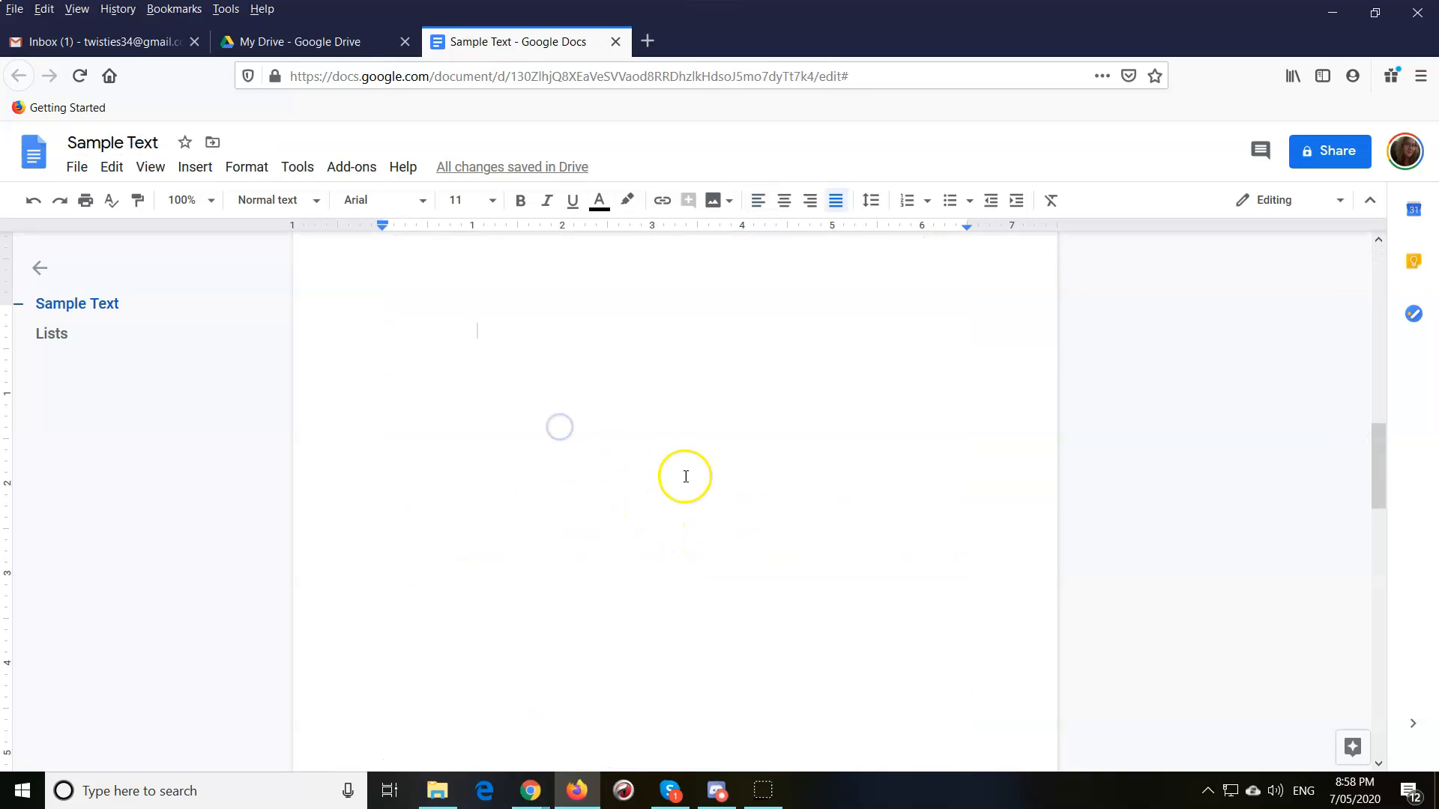